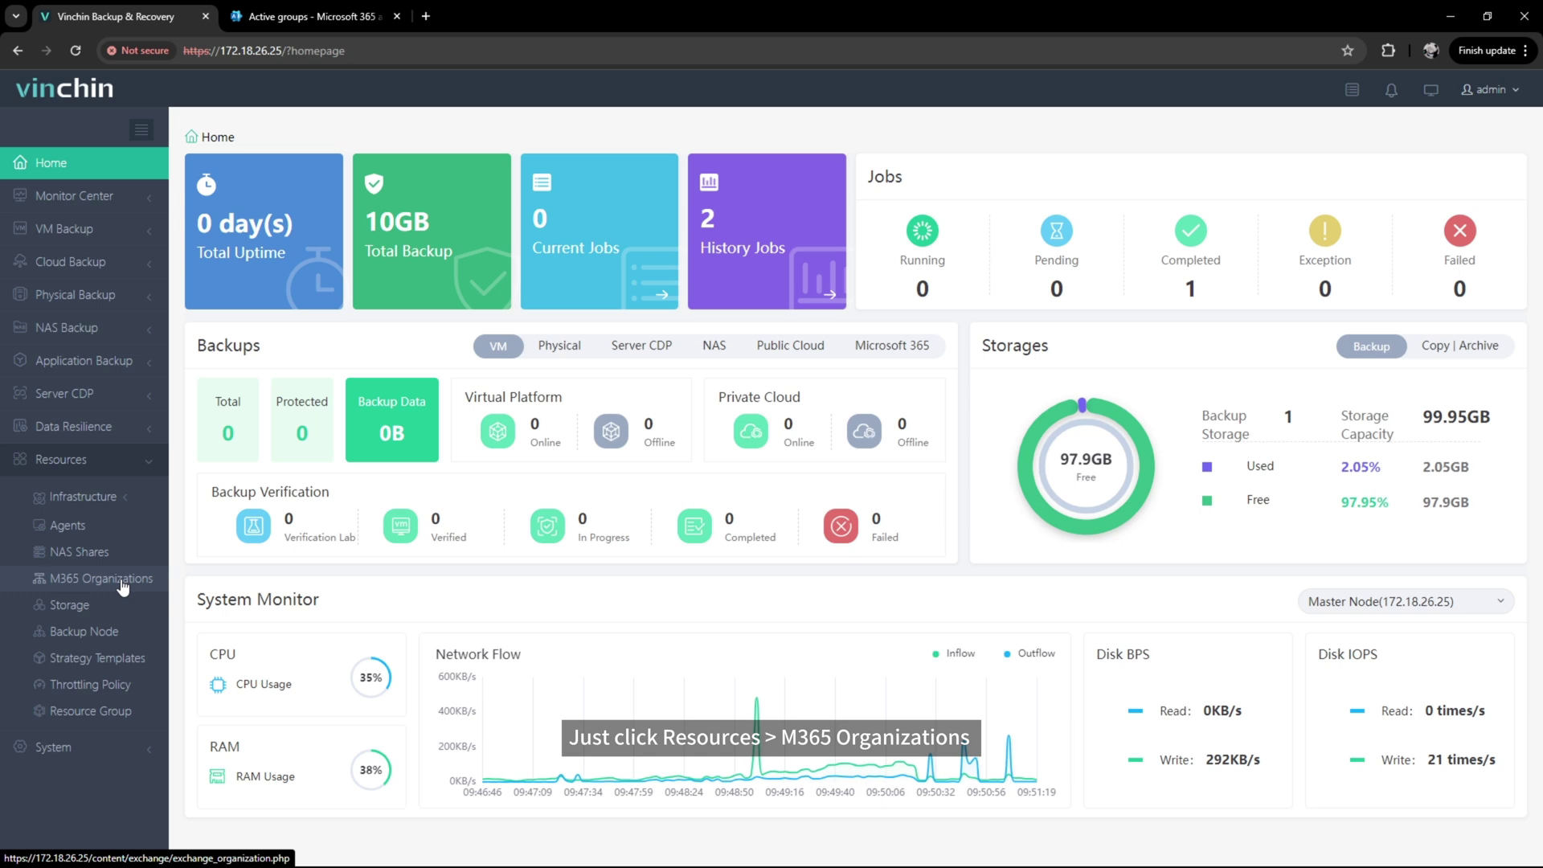
Start adding an M365 organization for Exchange Online, using an existing Azure AD application and traditional authentication protocols.
click(122, 585)
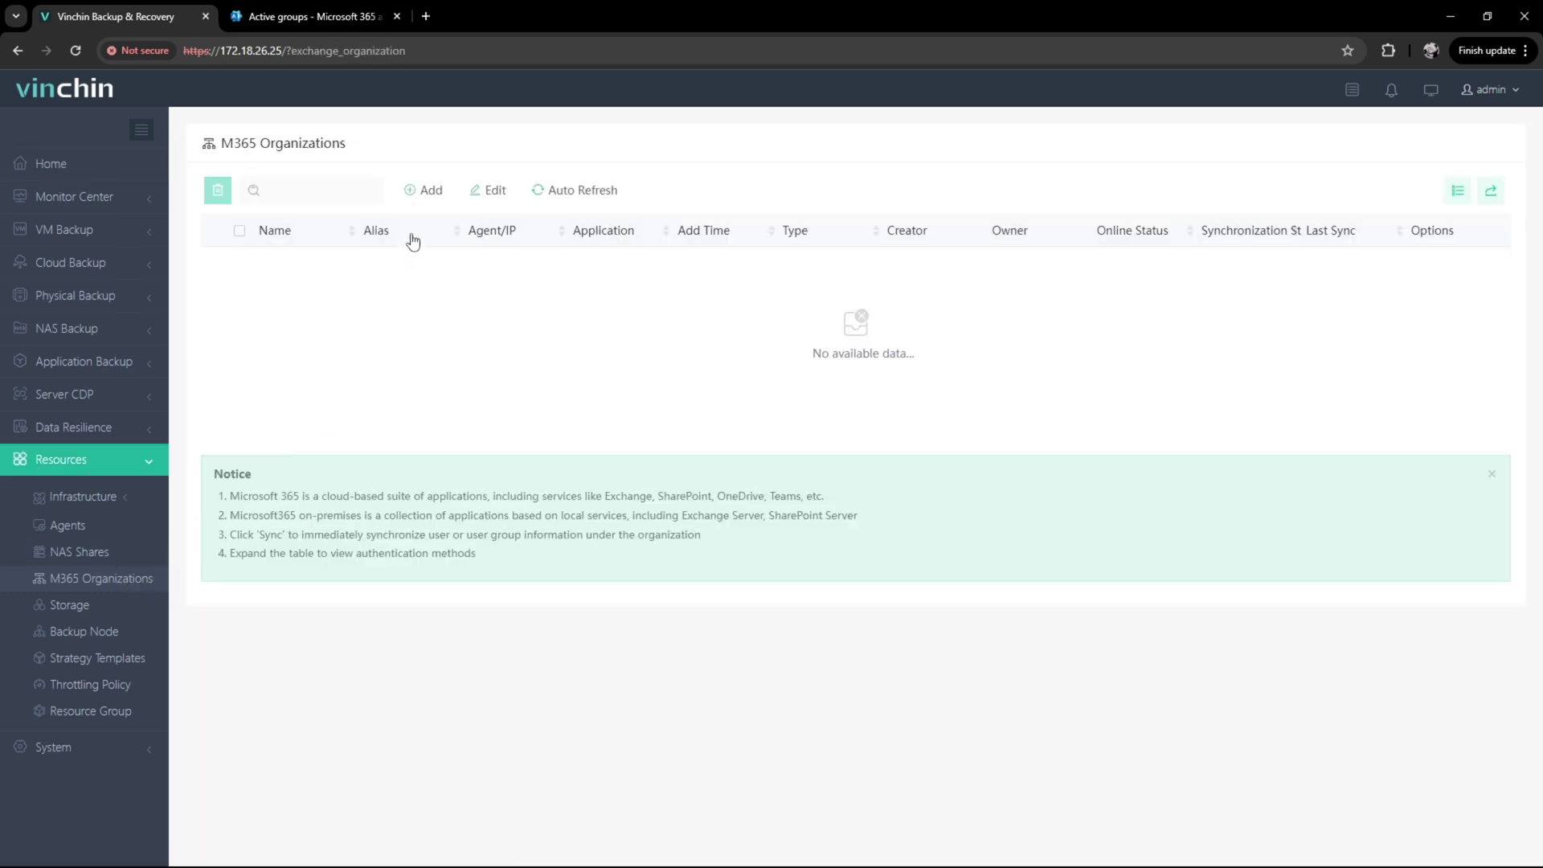
click(428, 193)
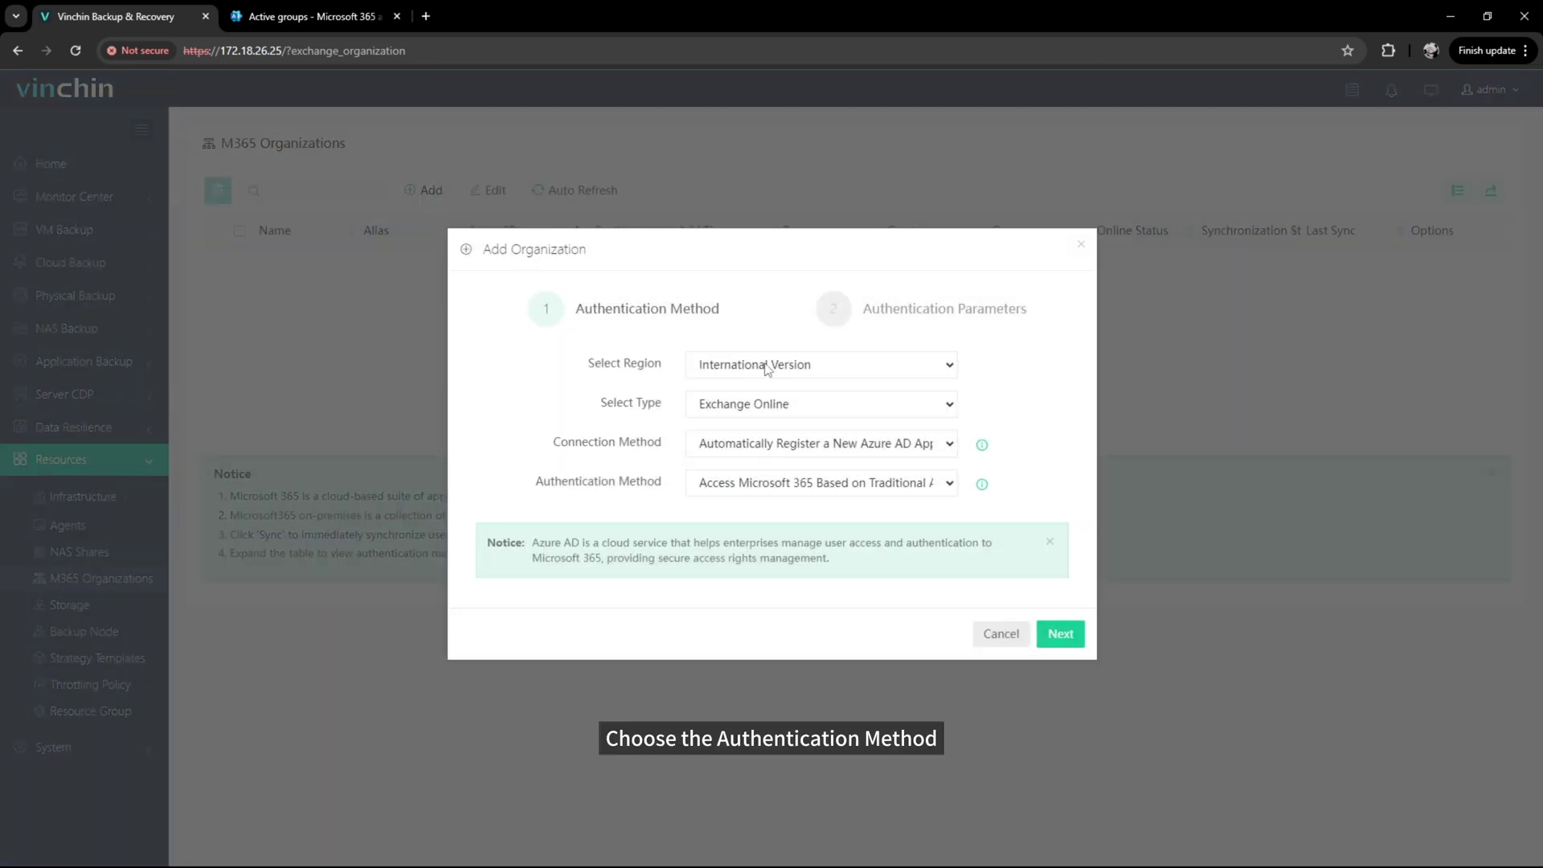
click(951, 453)
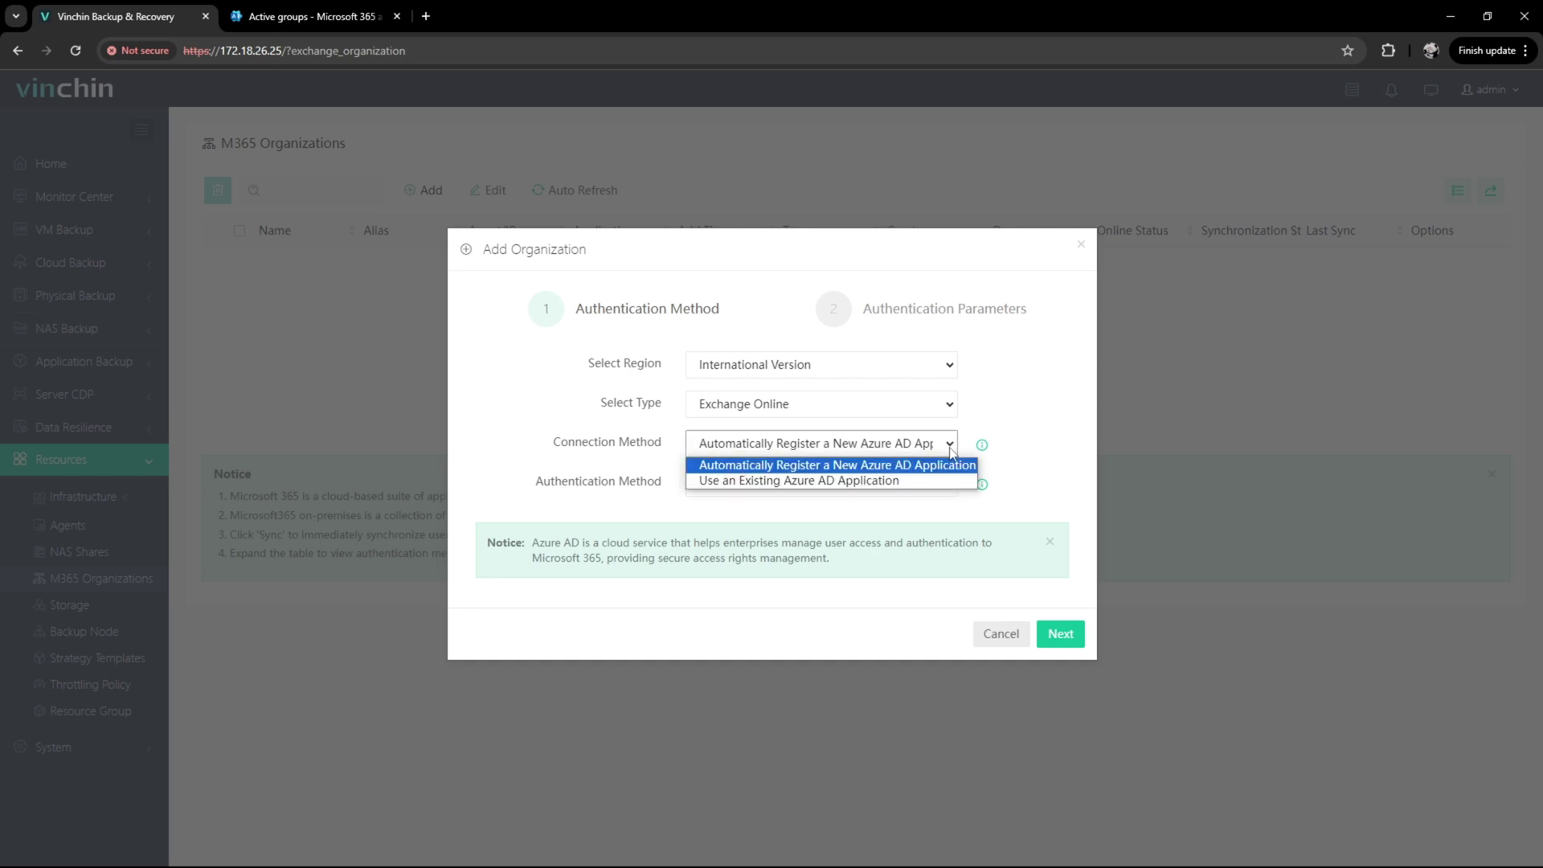
click(949, 481)
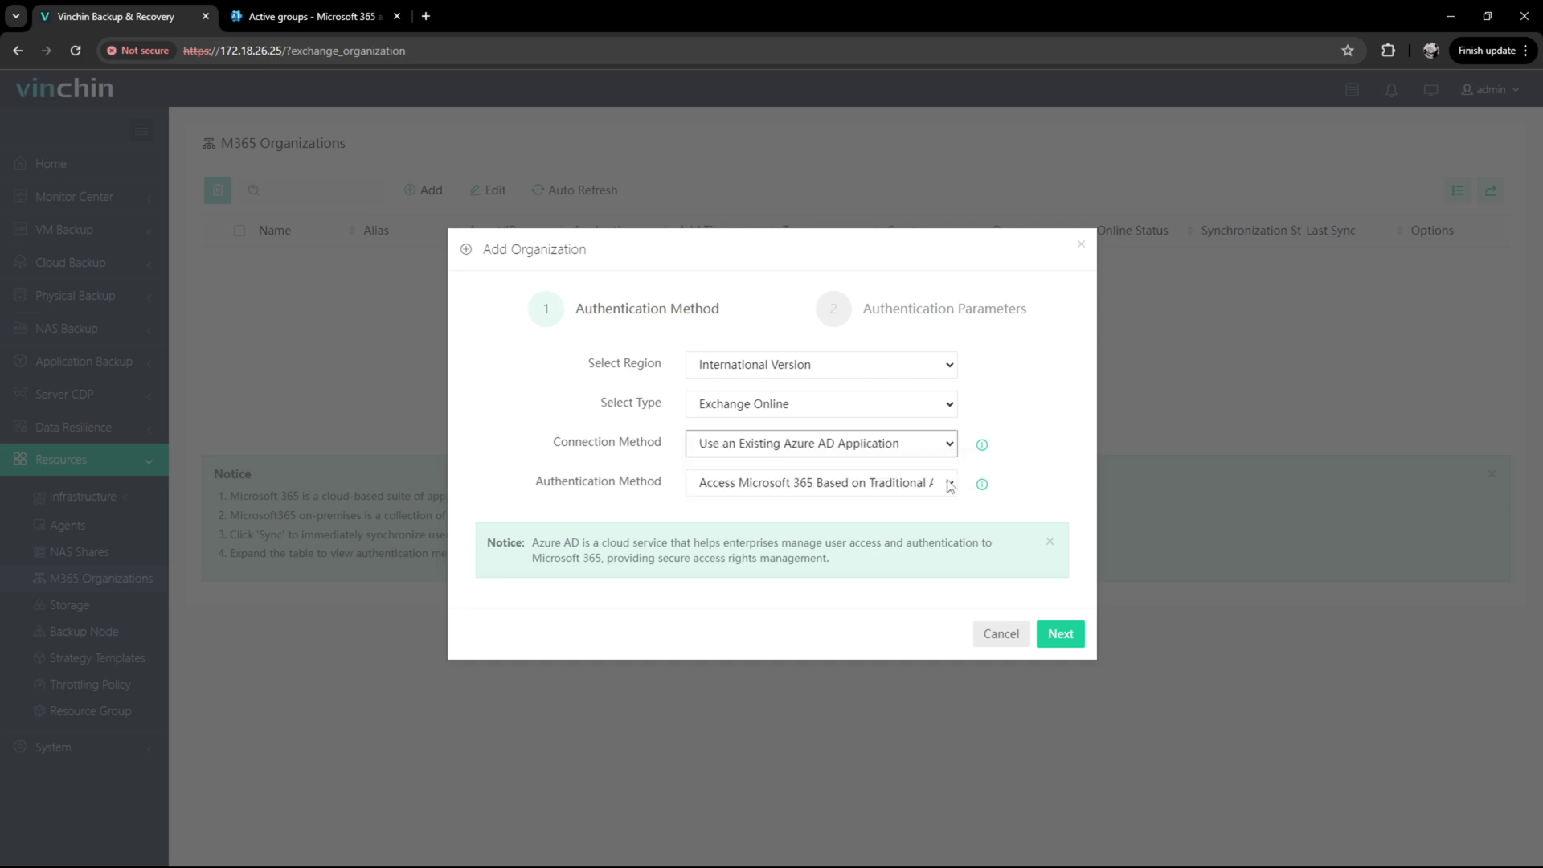
click(950, 484)
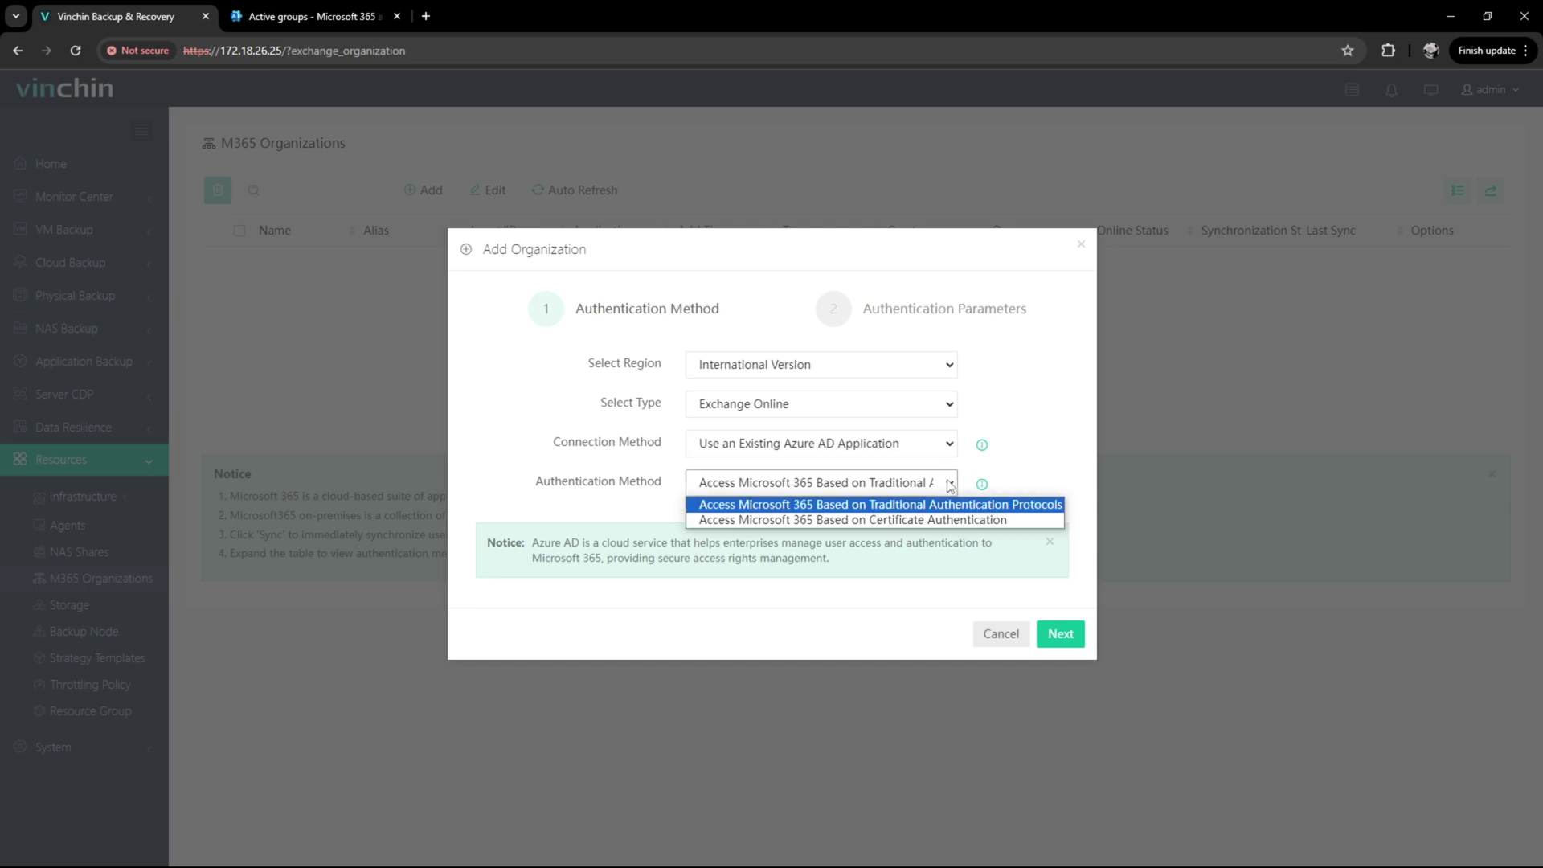
click(949, 484)
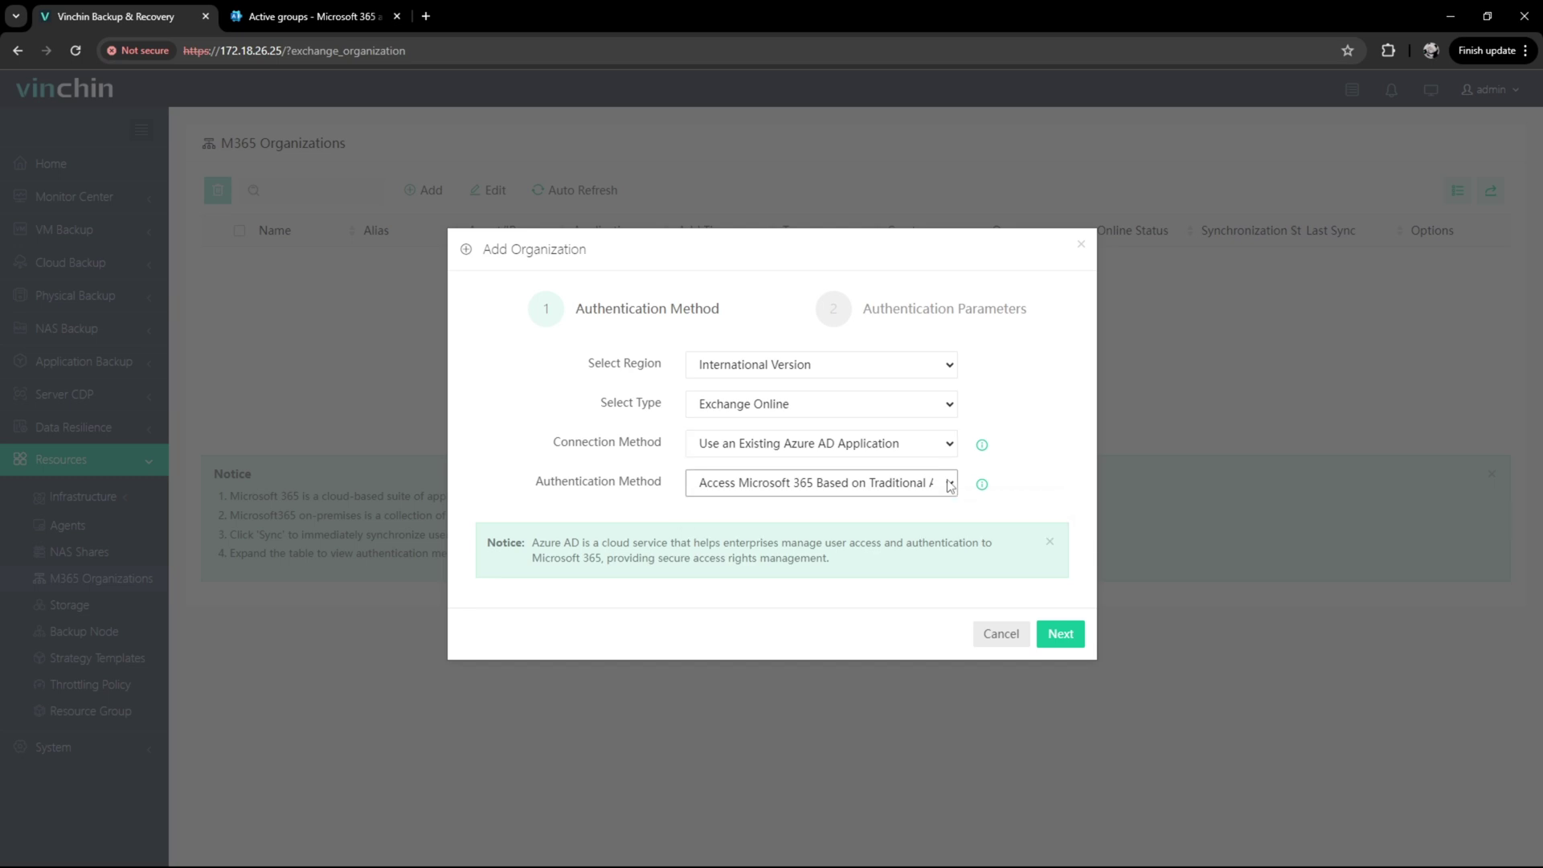
click(1056, 635)
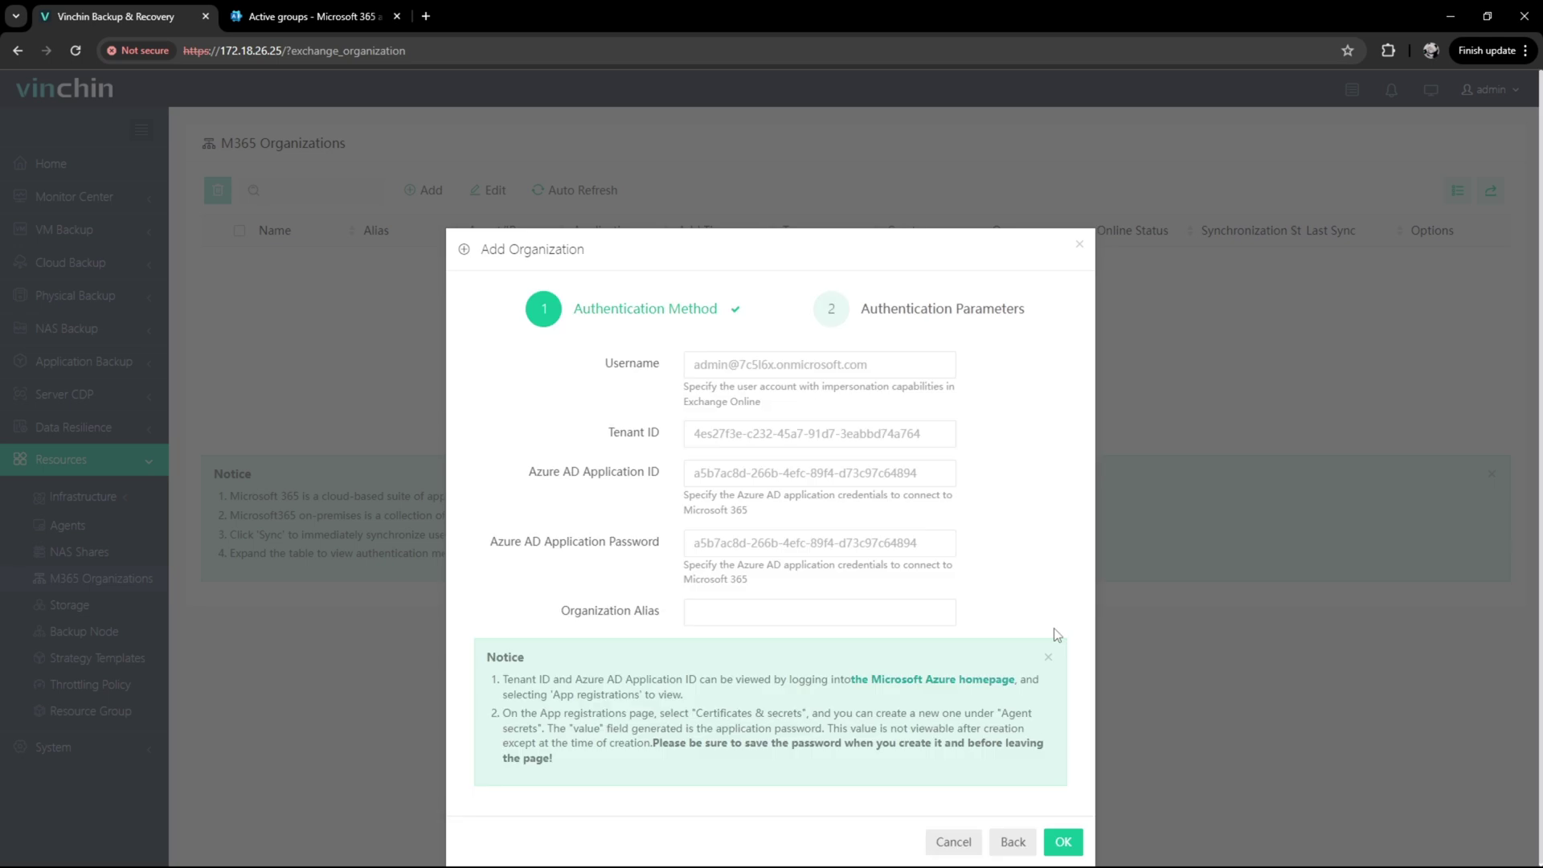
Fill in the organization's username, tenant ID, Azure AD application ID and Azure AD application password.
click(888, 366)
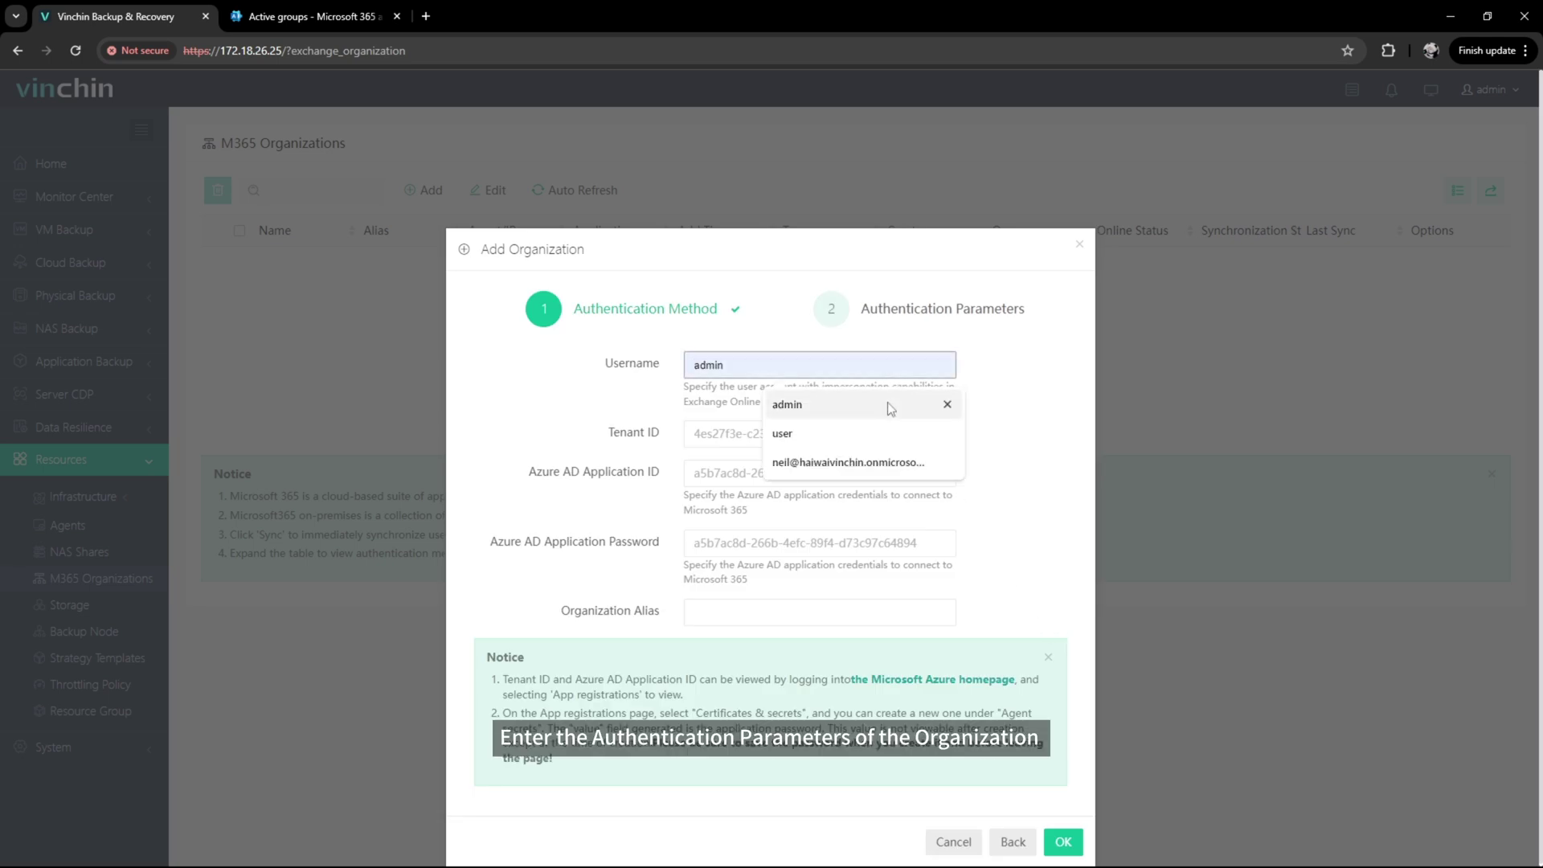
click(890, 465)
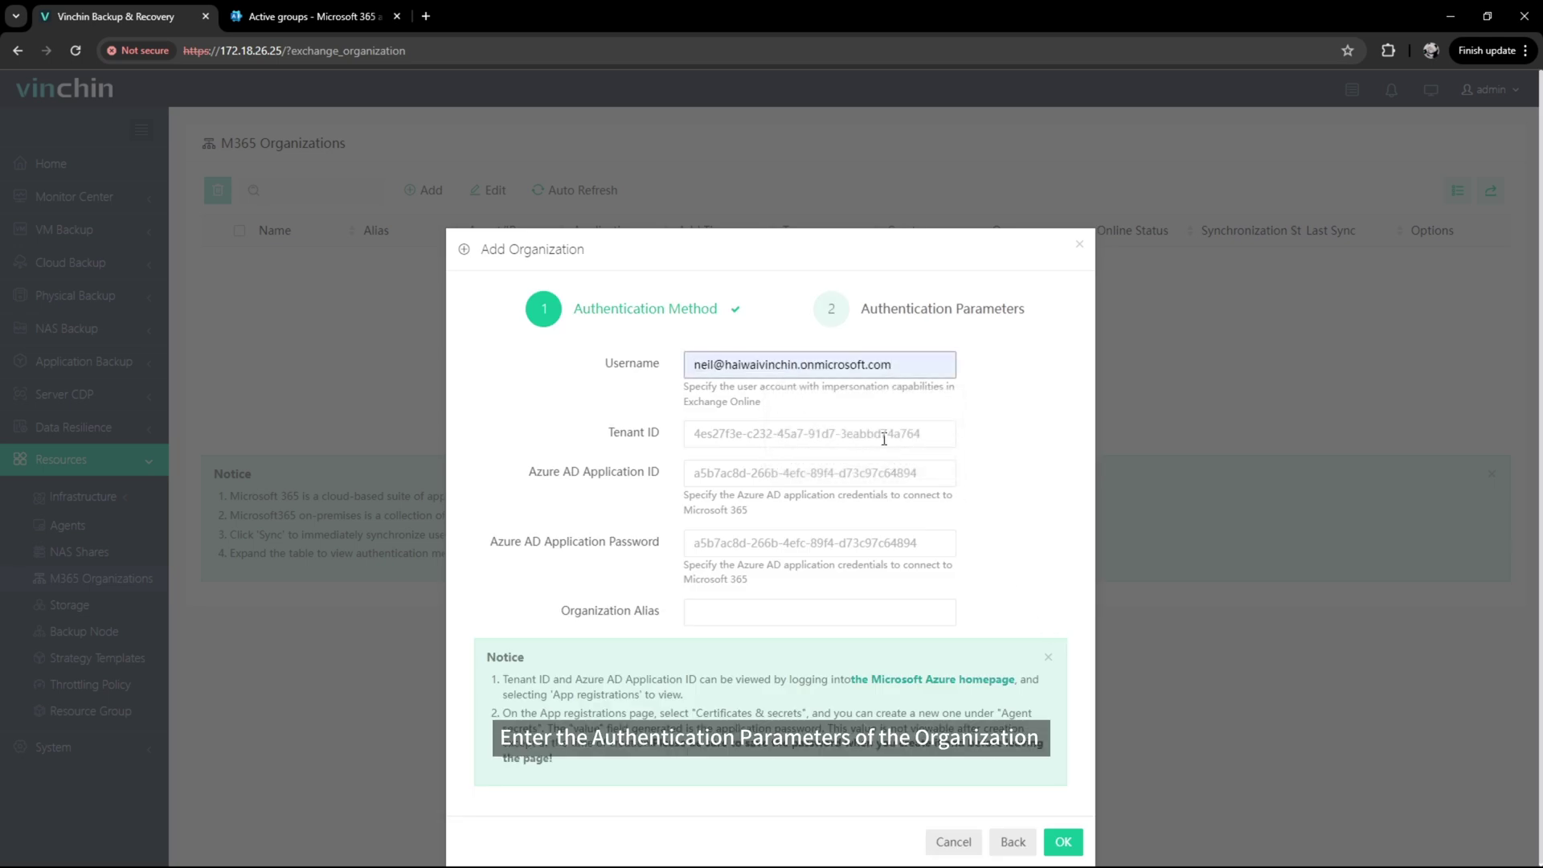
click(887, 438)
click(887, 472)
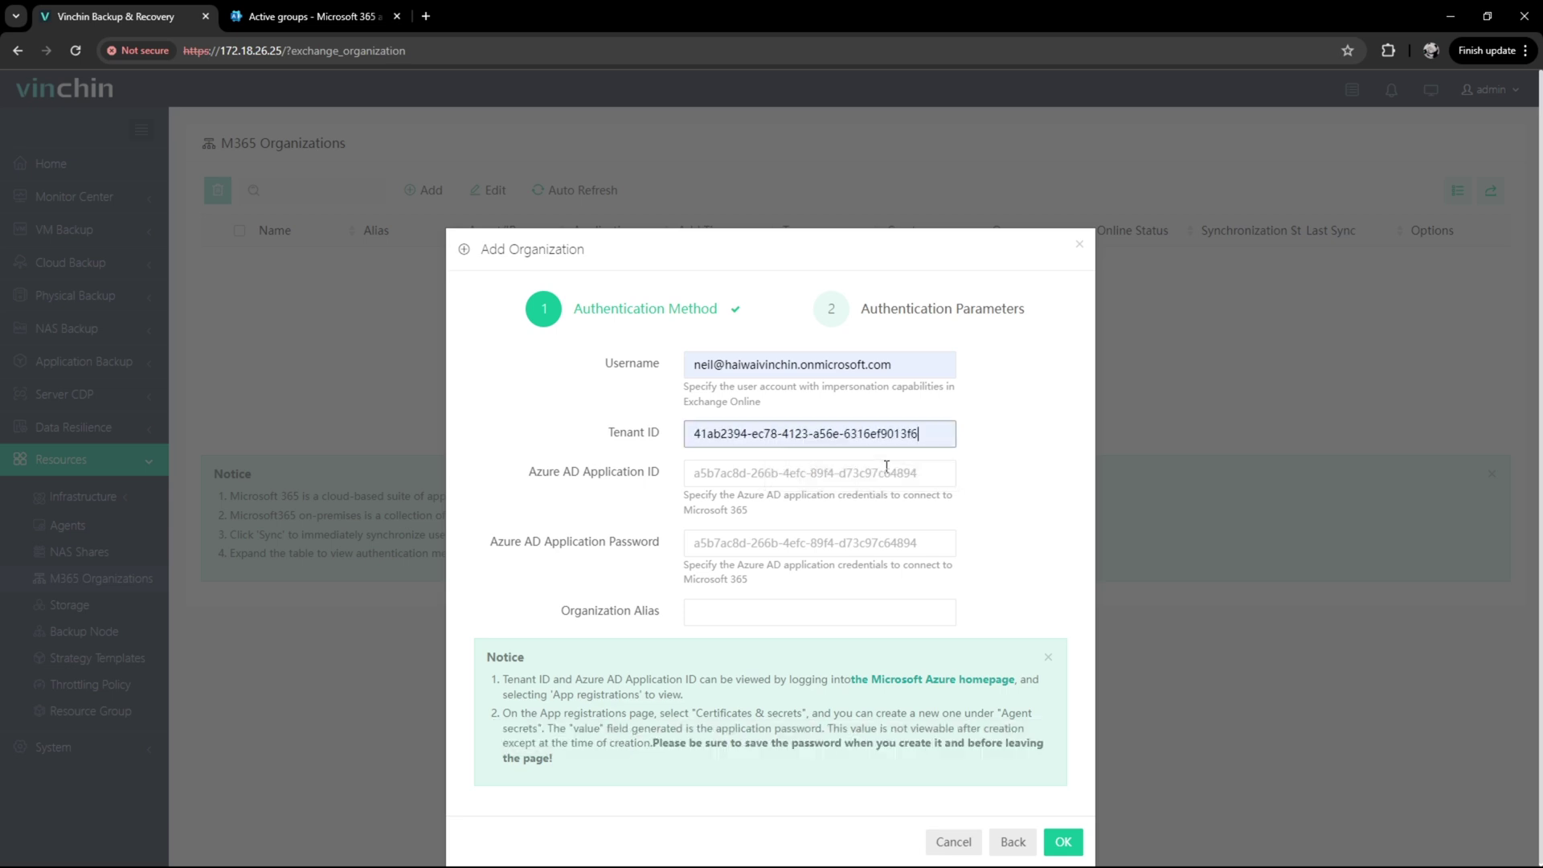
click(887, 474)
click(886, 512)
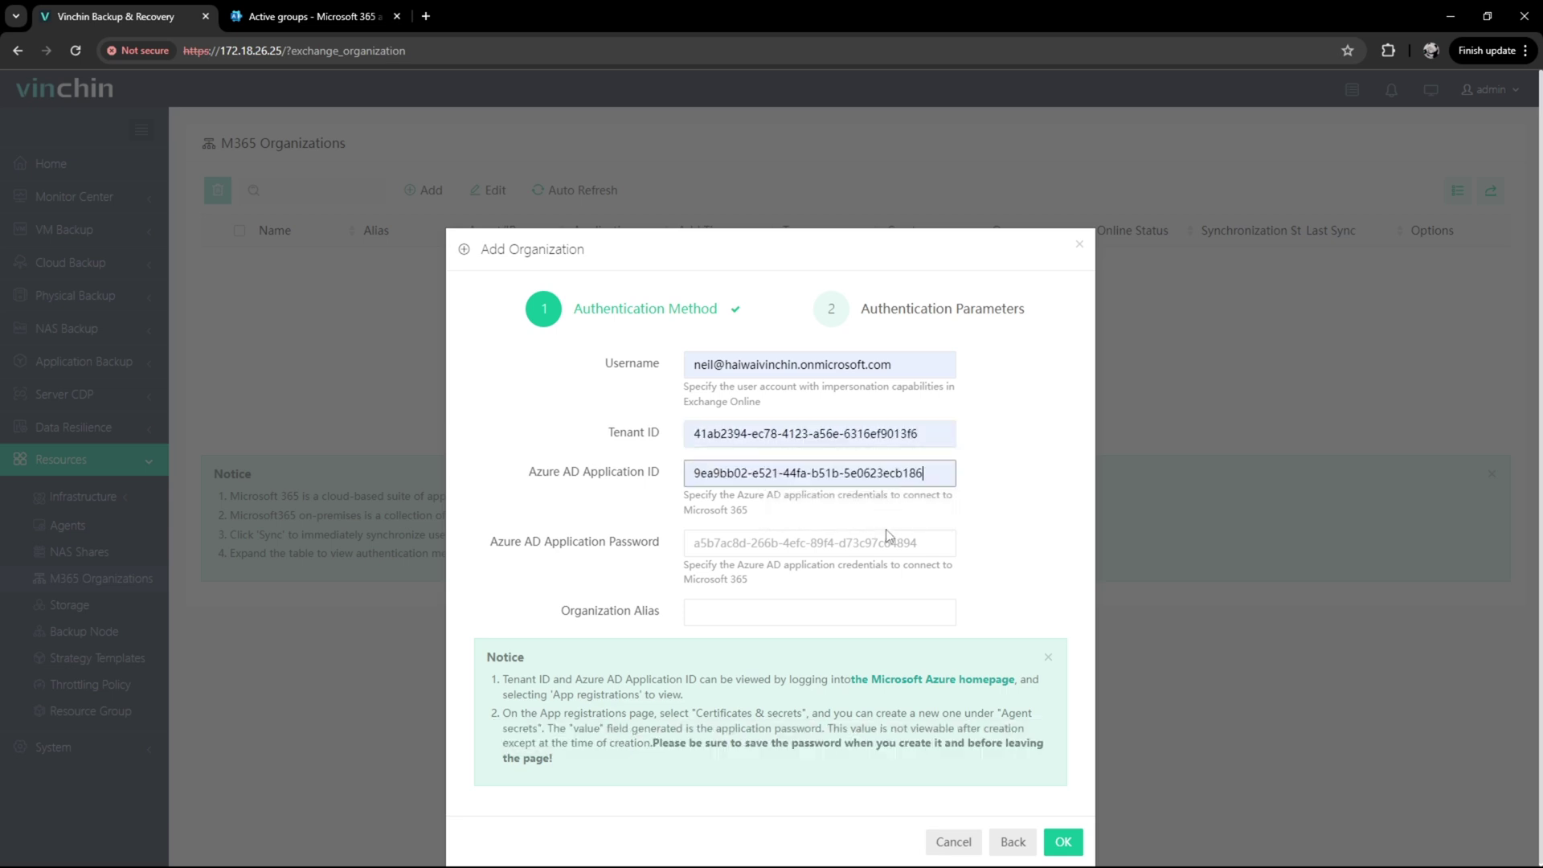
click(887, 544)
key(Return)
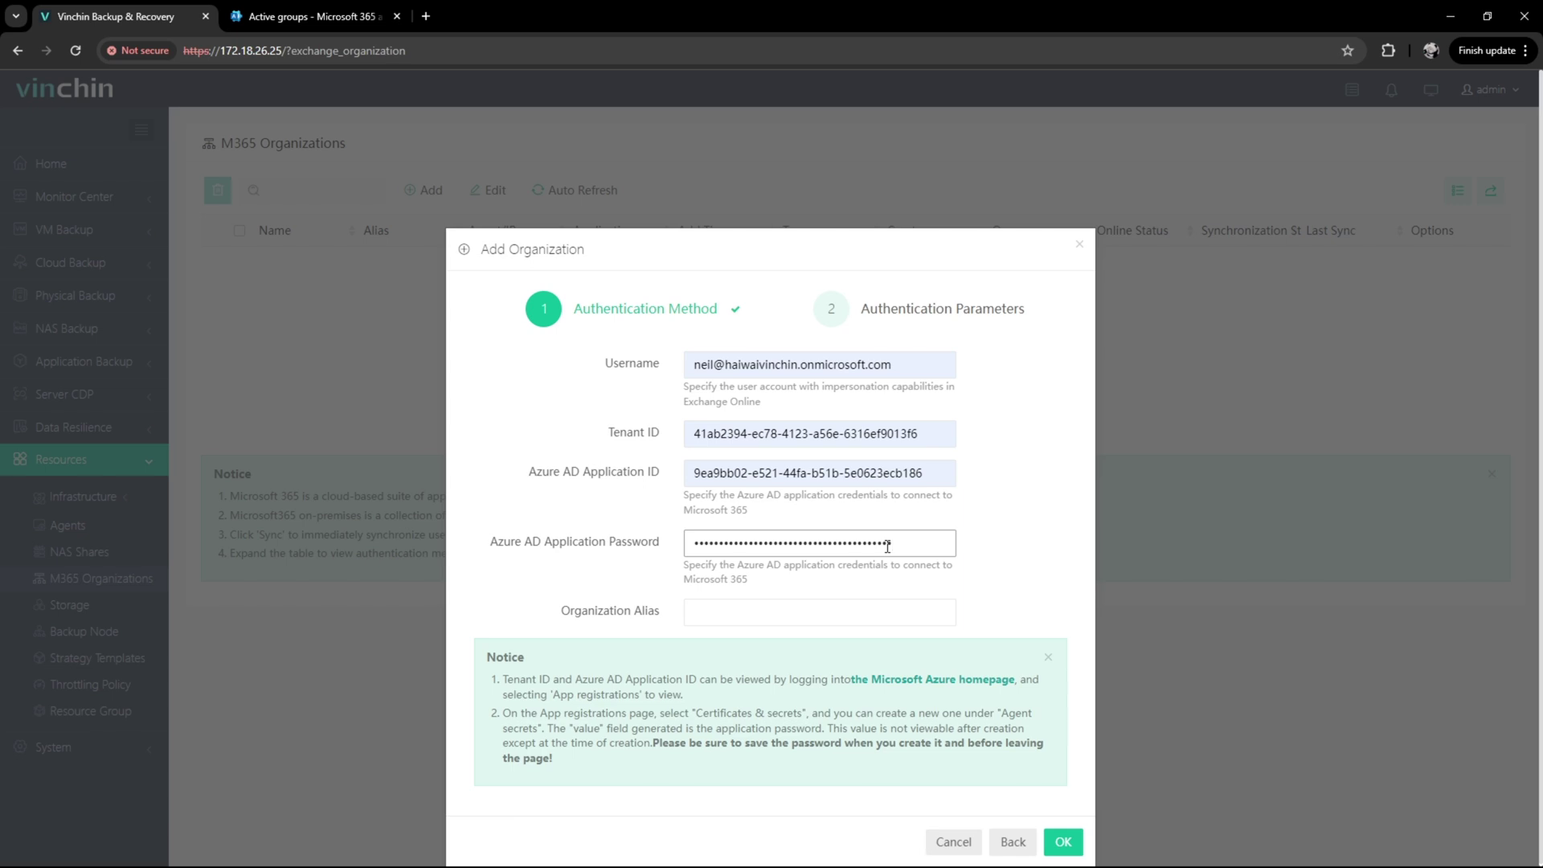
Set the organization alias to OverSeaTest and save the new organization.
click(885, 604)
text(OverSeaTest)
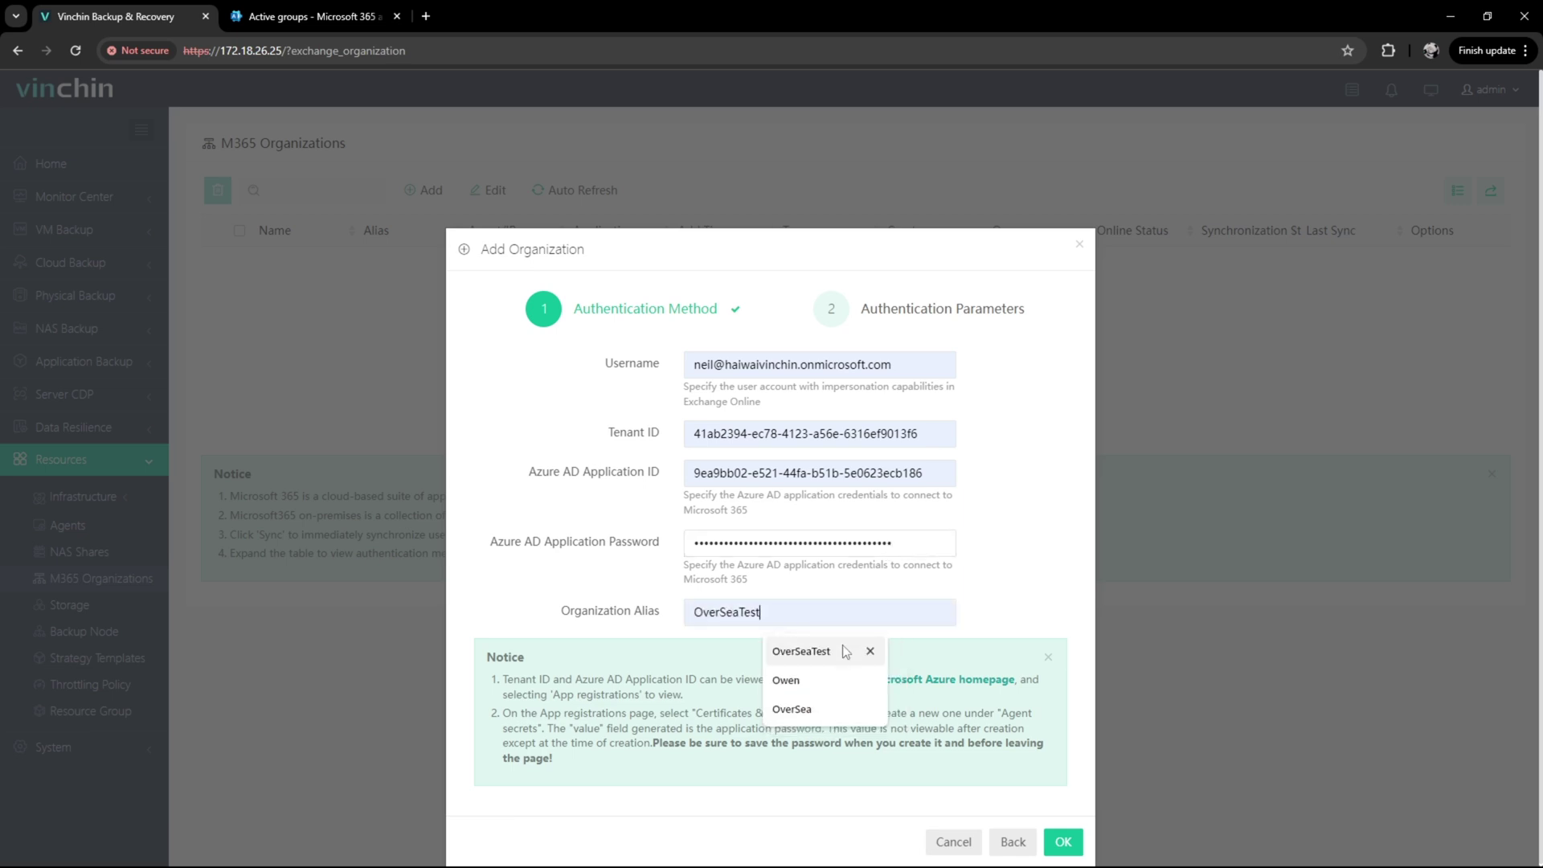
click(849, 651)
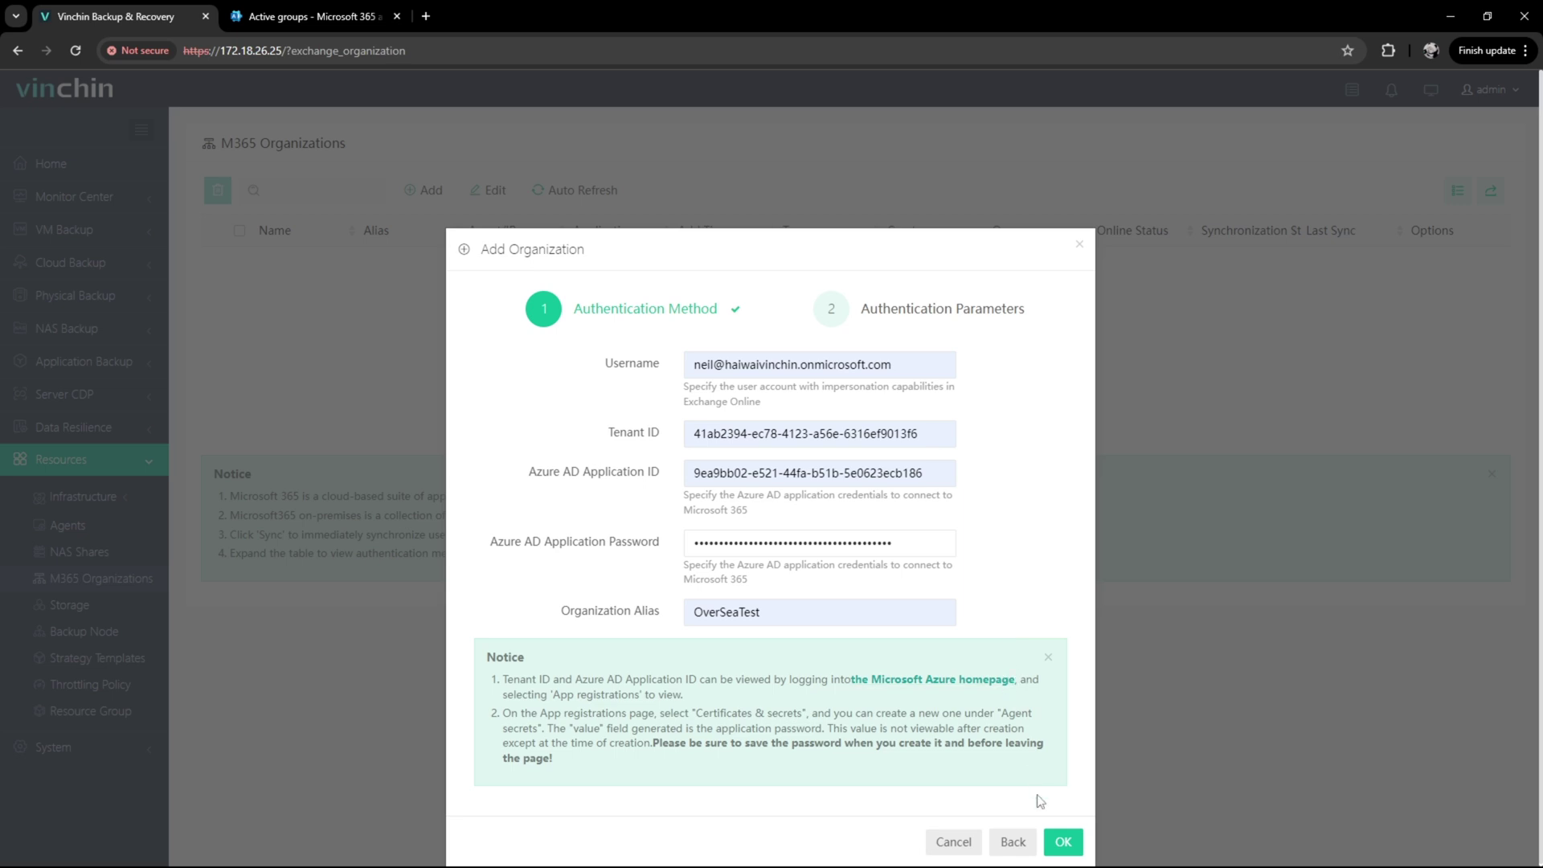
click(1060, 841)
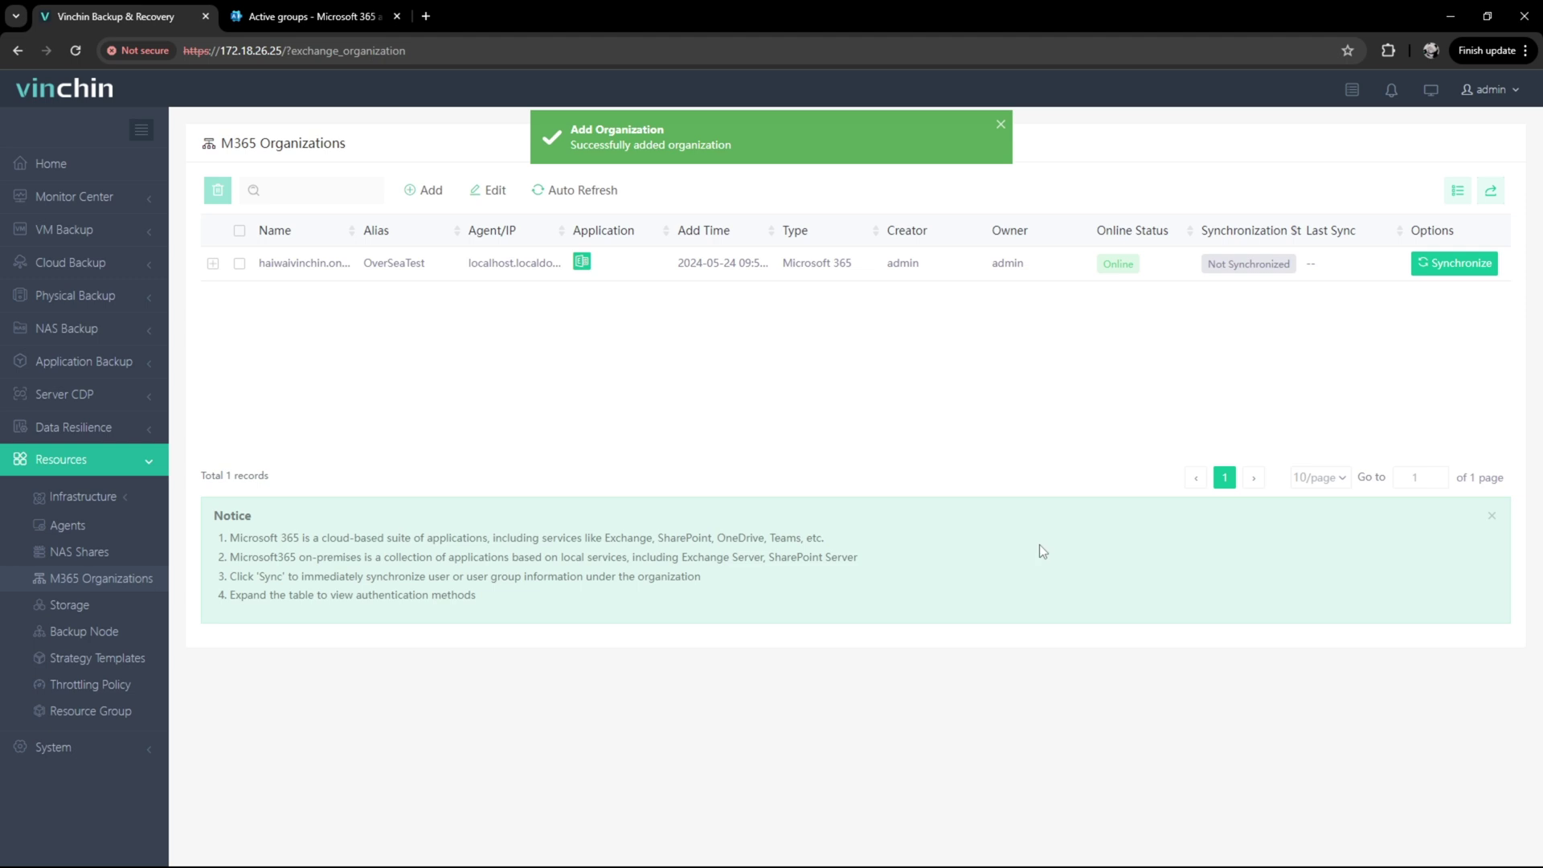
Synchronize the OverSeaTest organization and expand its row to view the authentication details.
click(1441, 265)
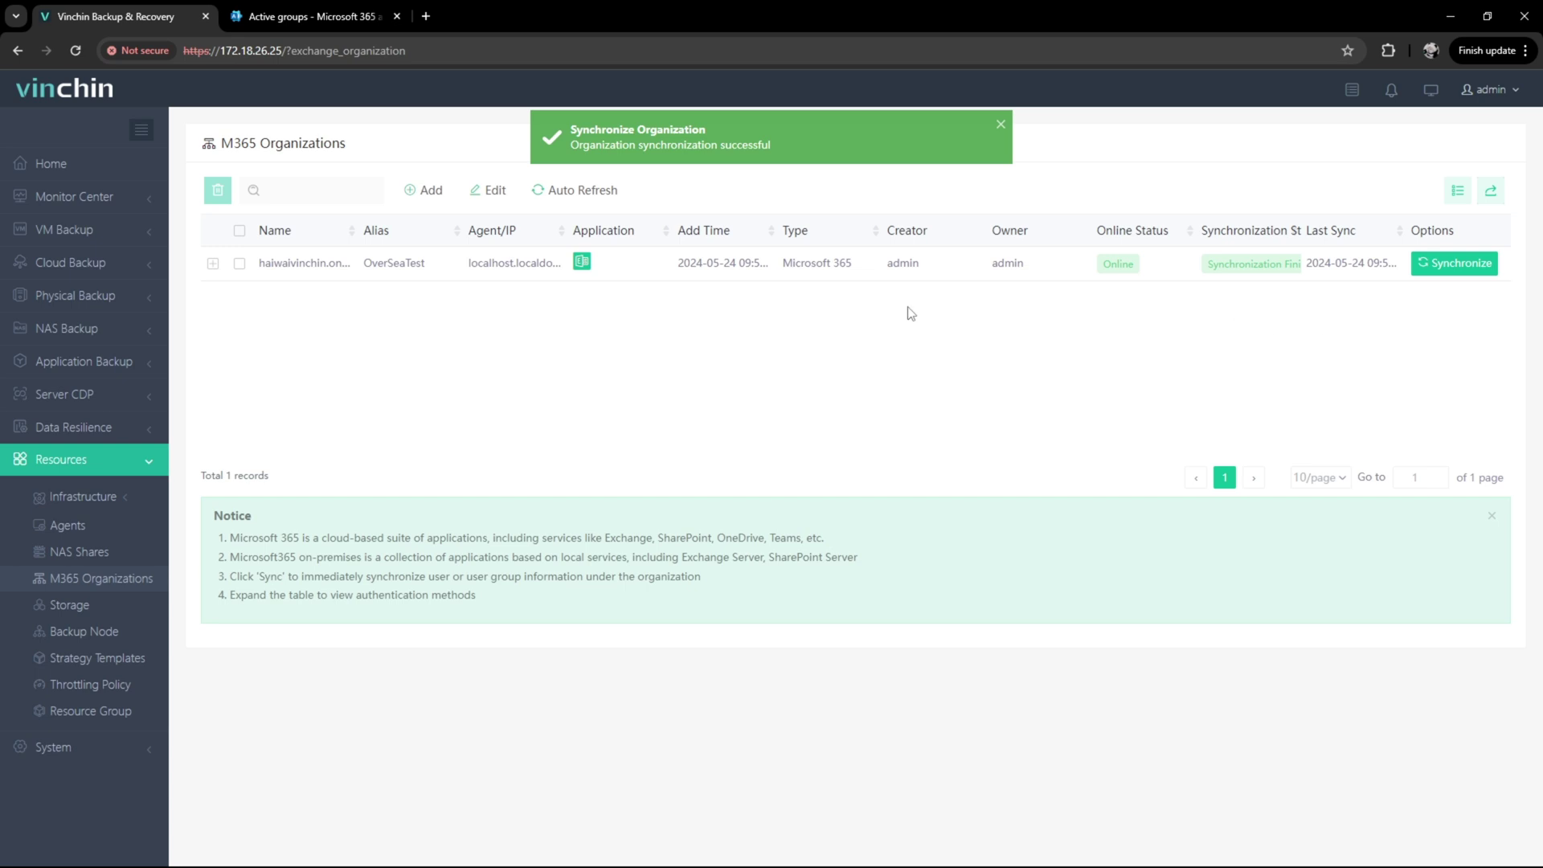
click(213, 264)
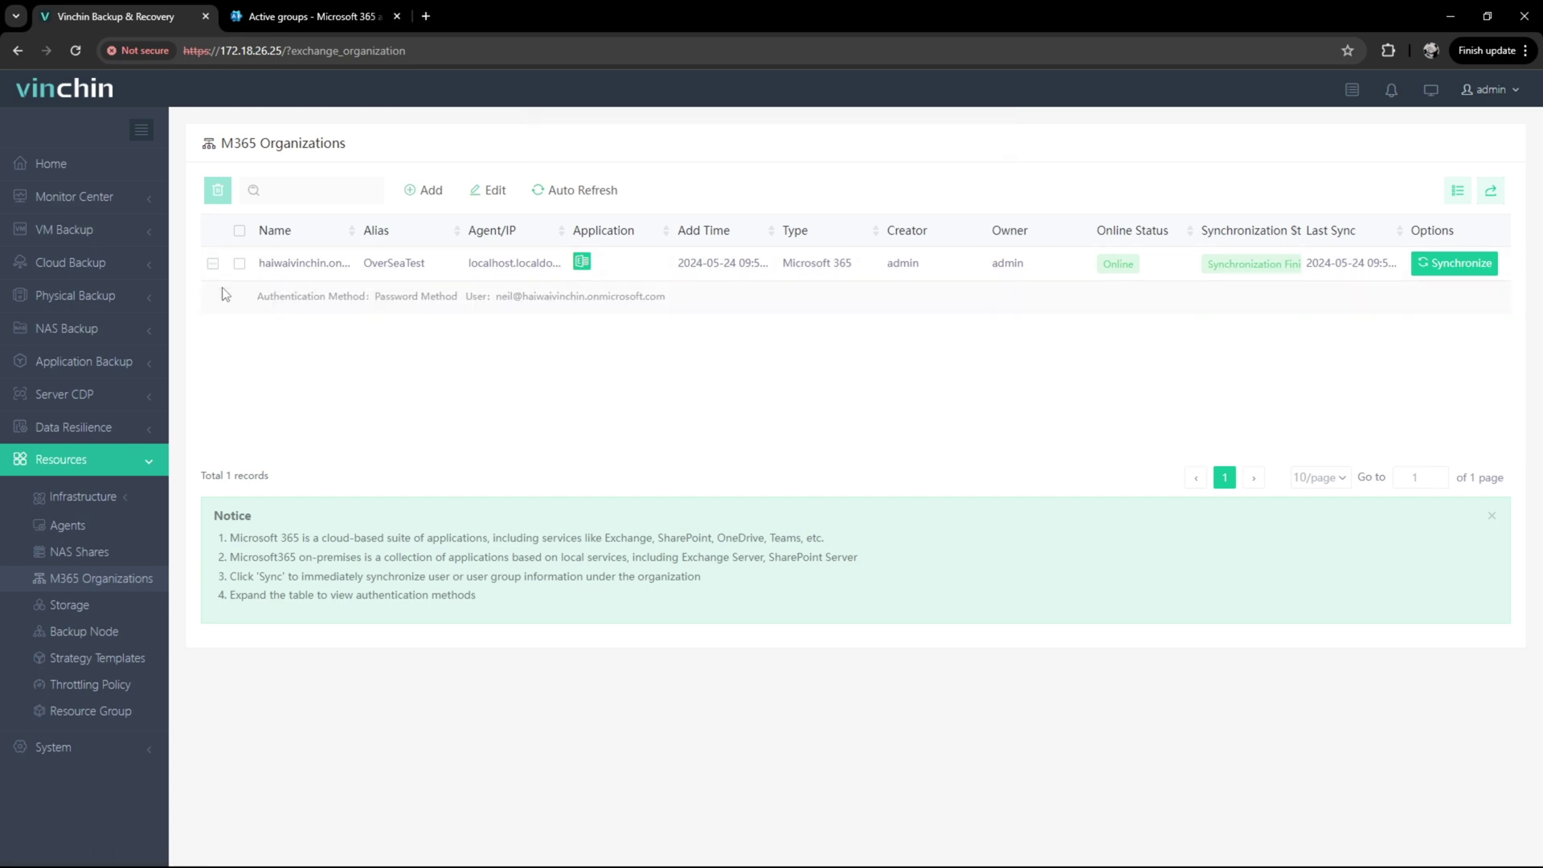
Start a new M365 backup job and select the eighth and ninth Exchange users under OverSeaTest as the backup source.
click(140, 370)
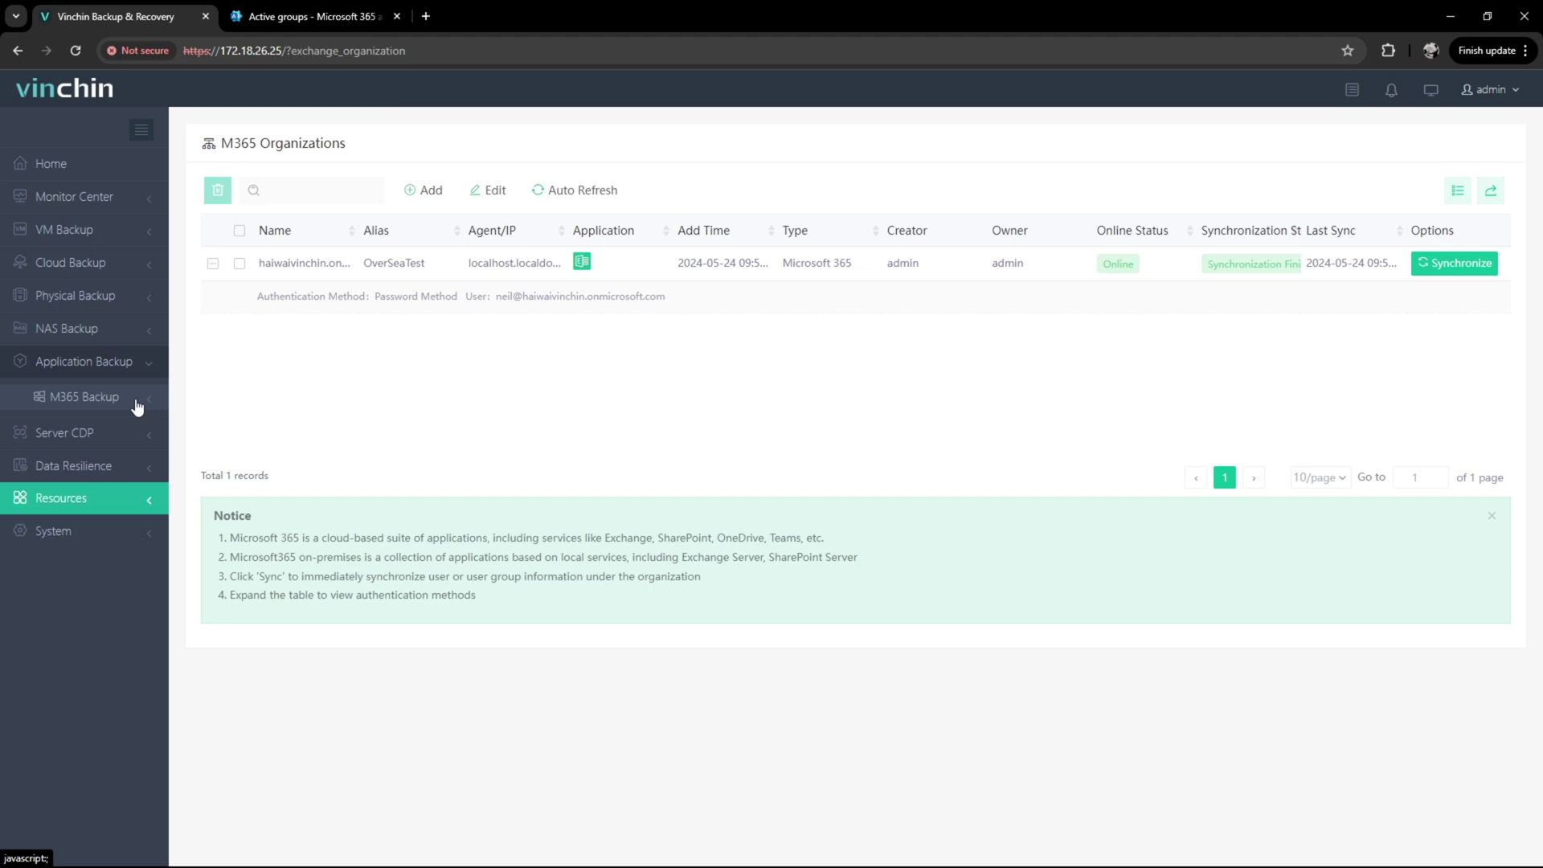
click(137, 407)
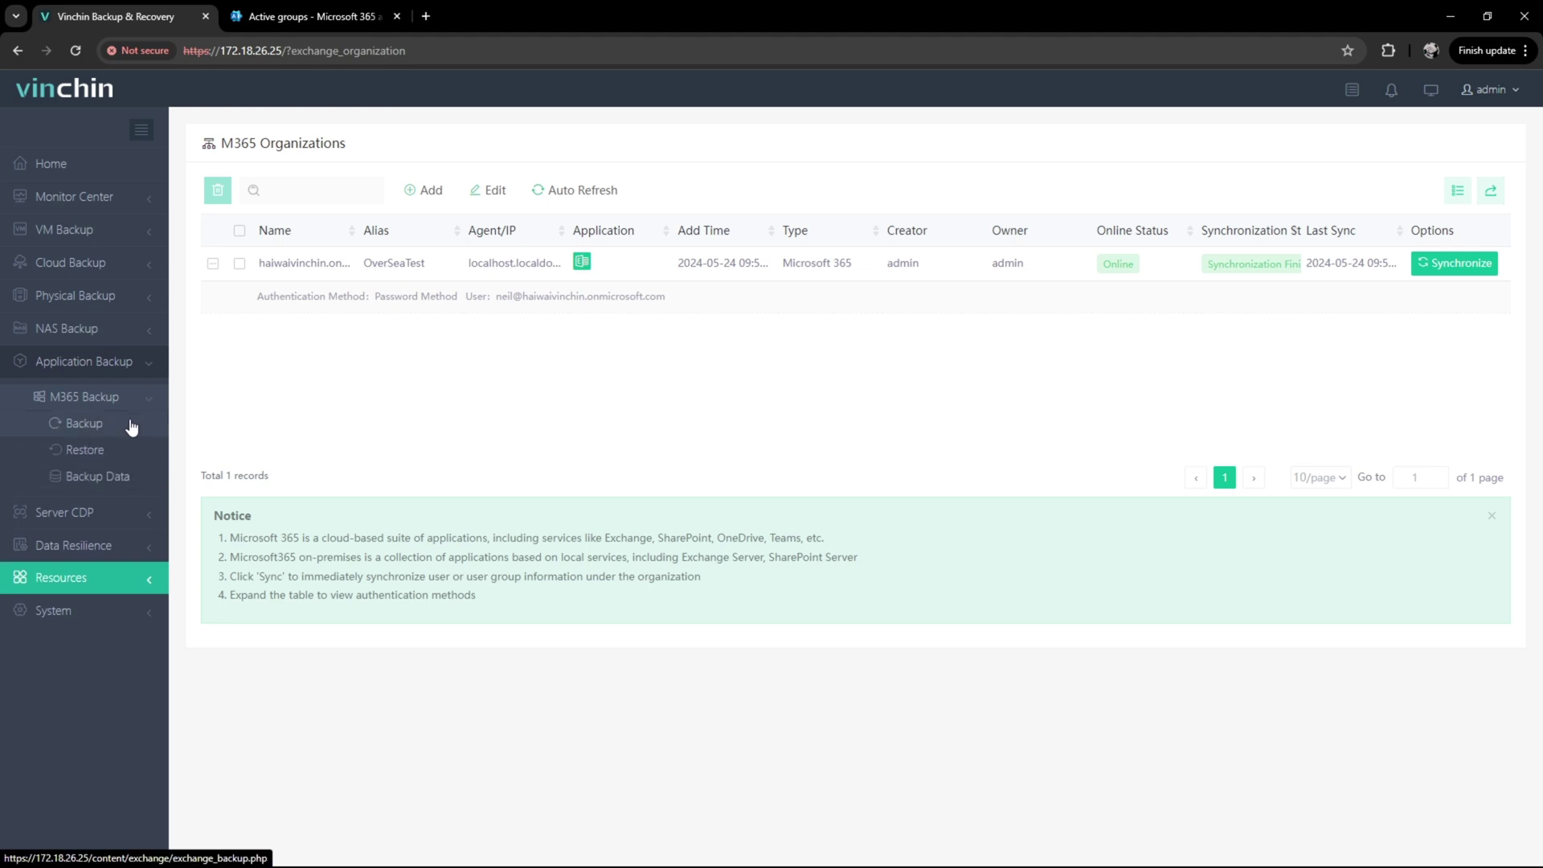
click(131, 425)
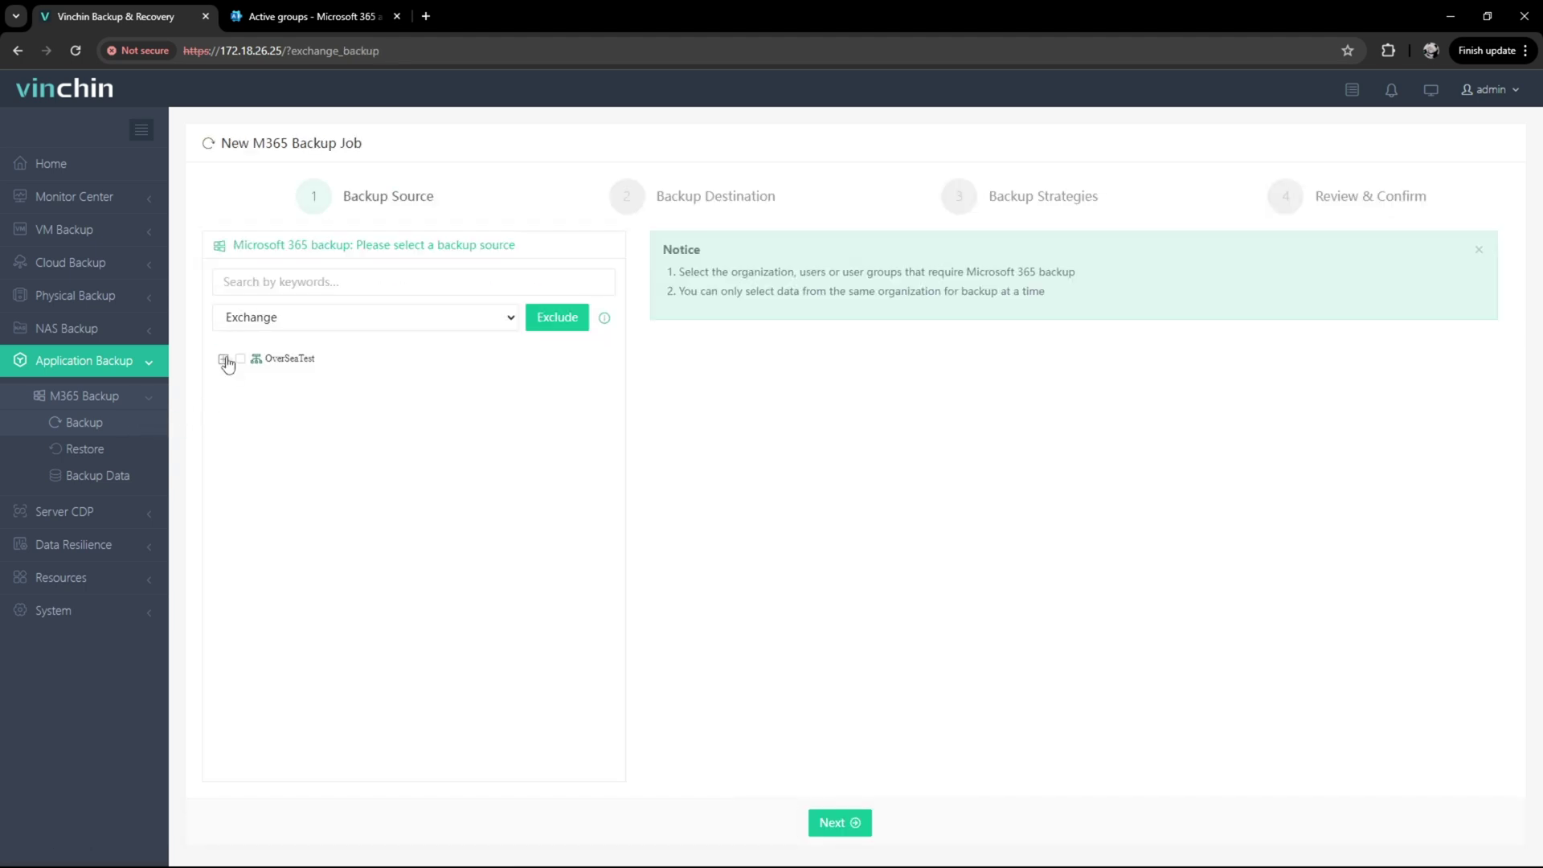
click(224, 360)
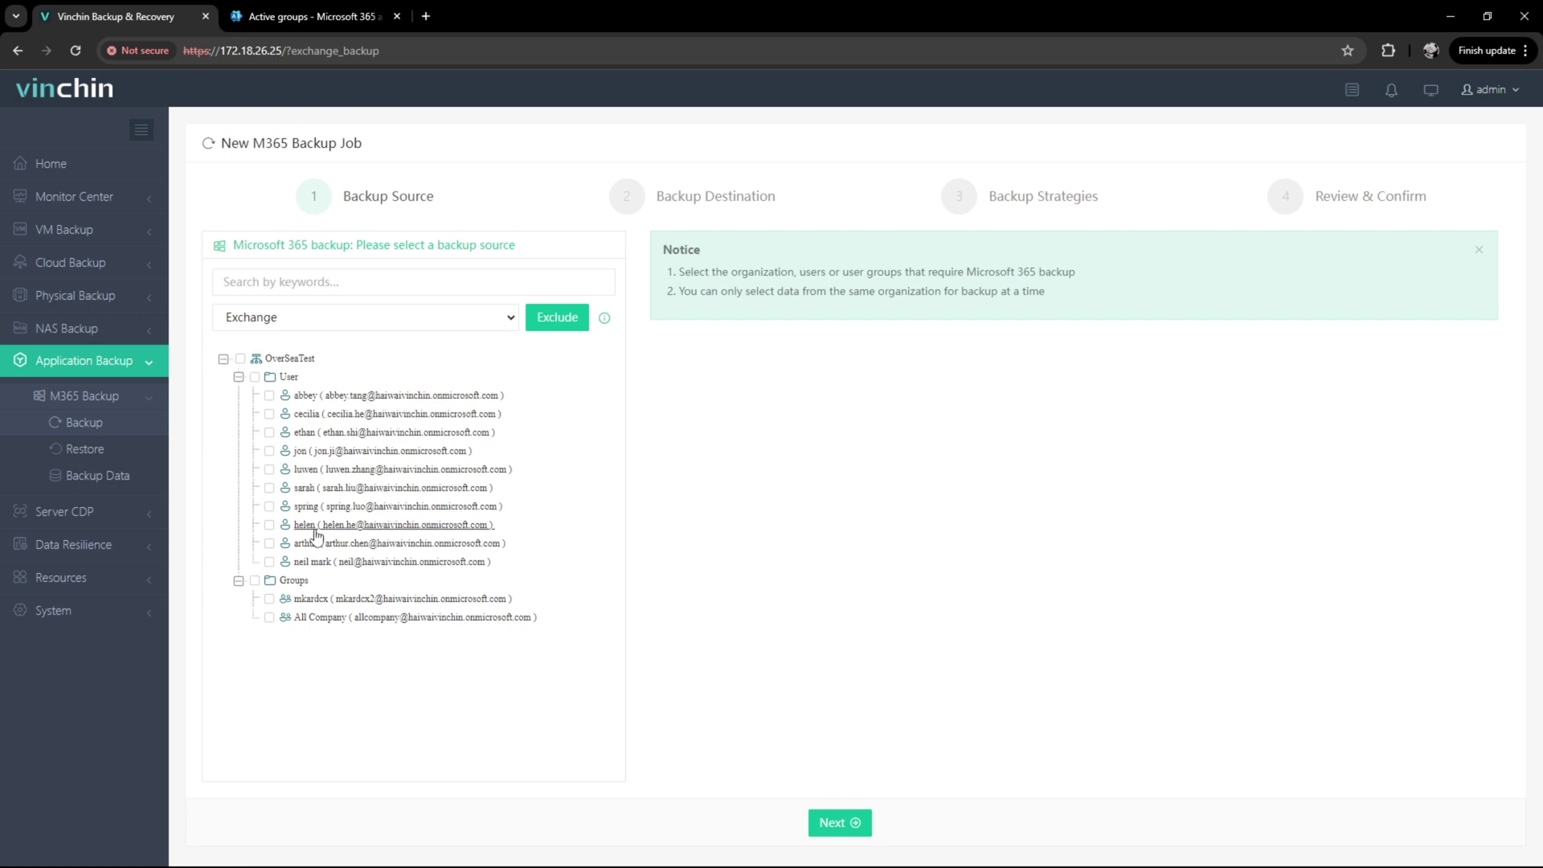
click(269, 524)
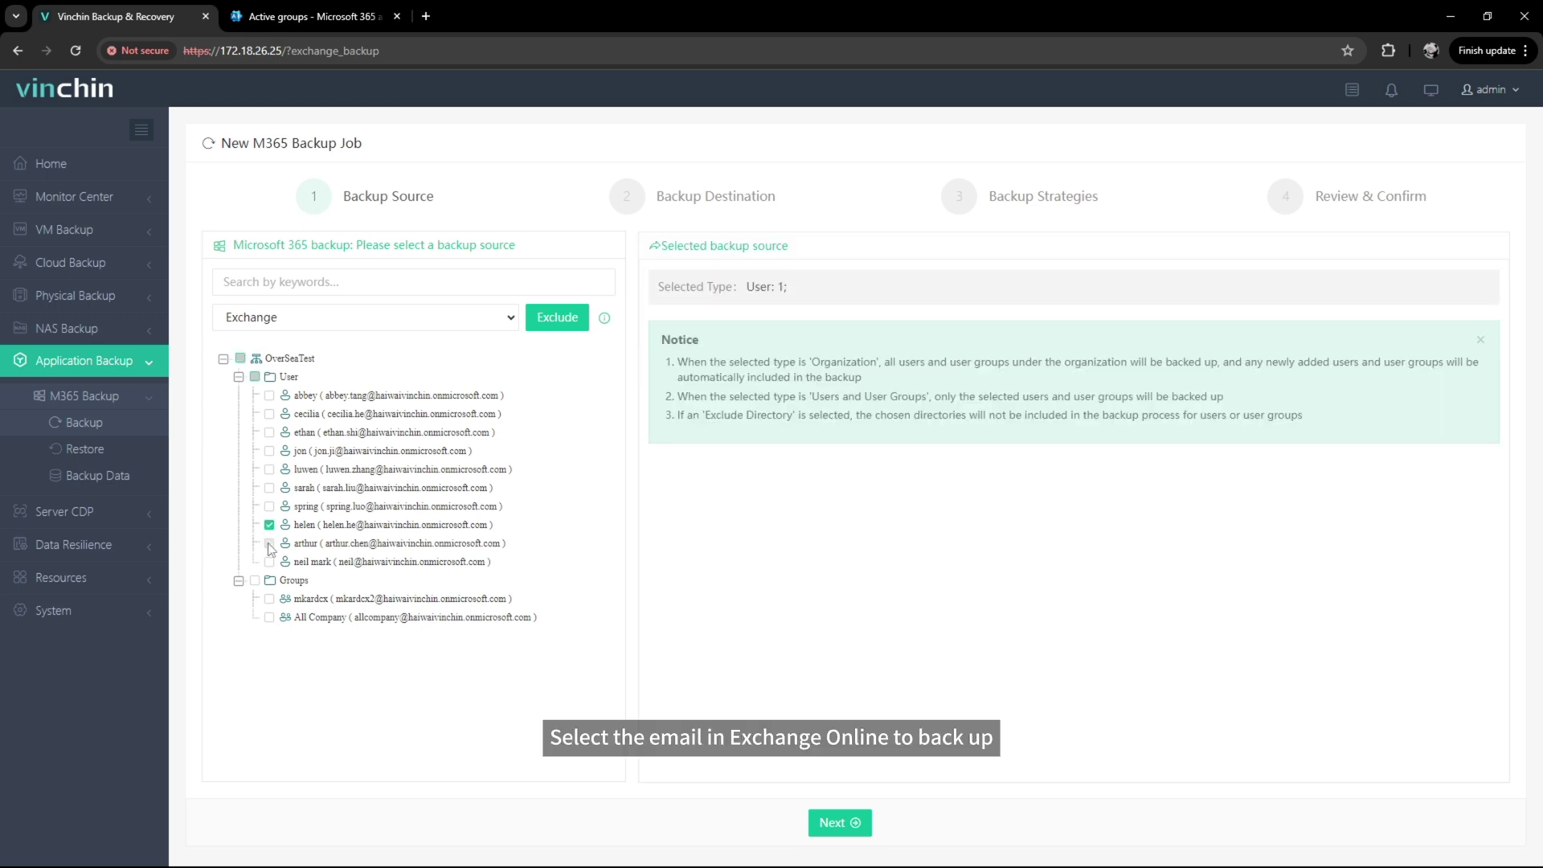
click(270, 544)
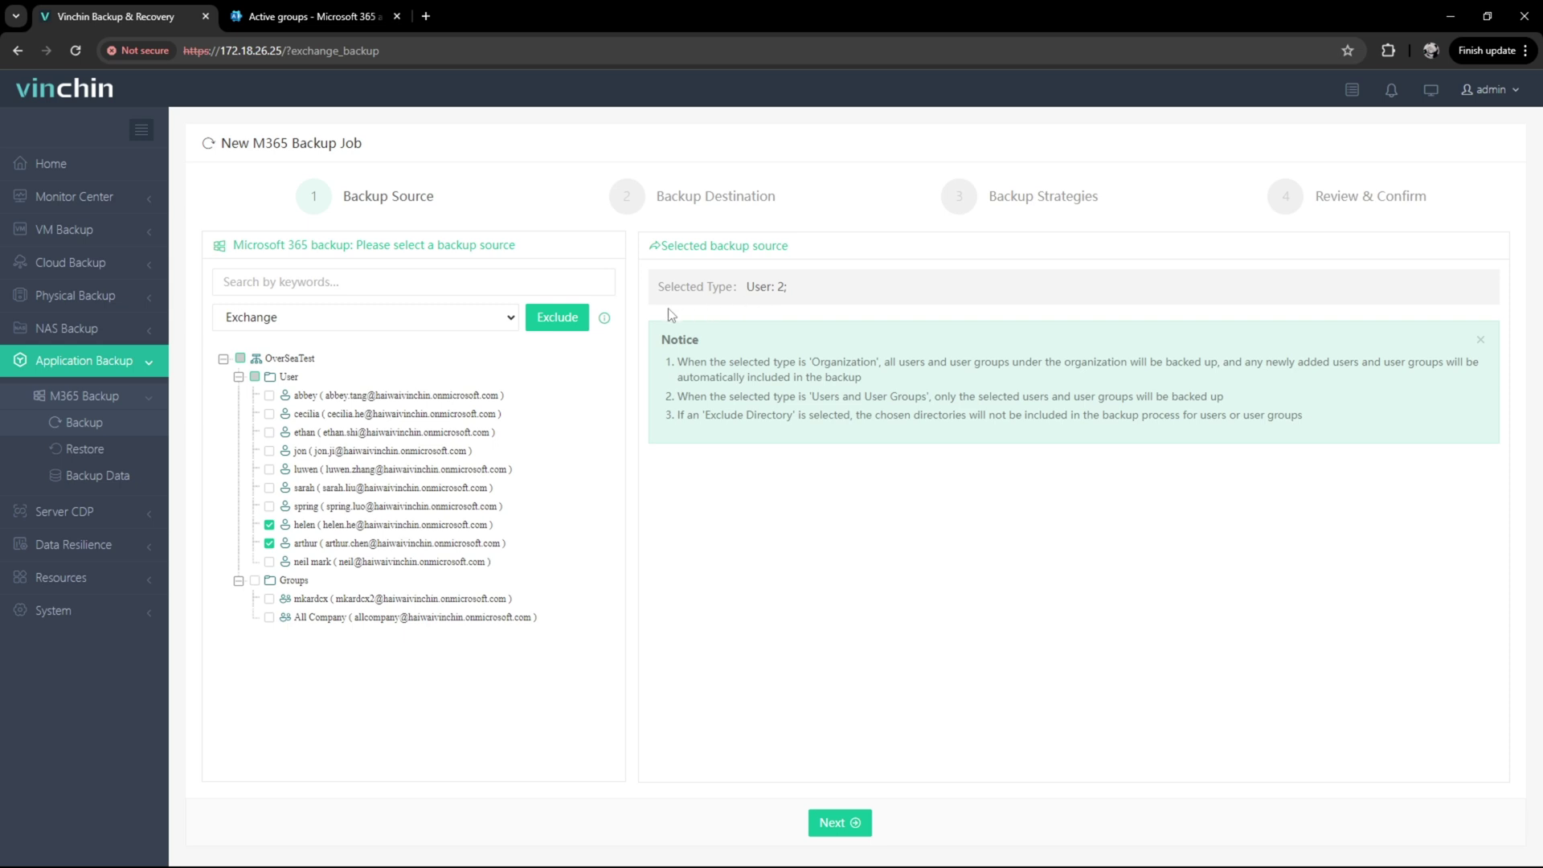
Exclude the Archive, Task and Conversation History directories from the backup source.
click(569, 324)
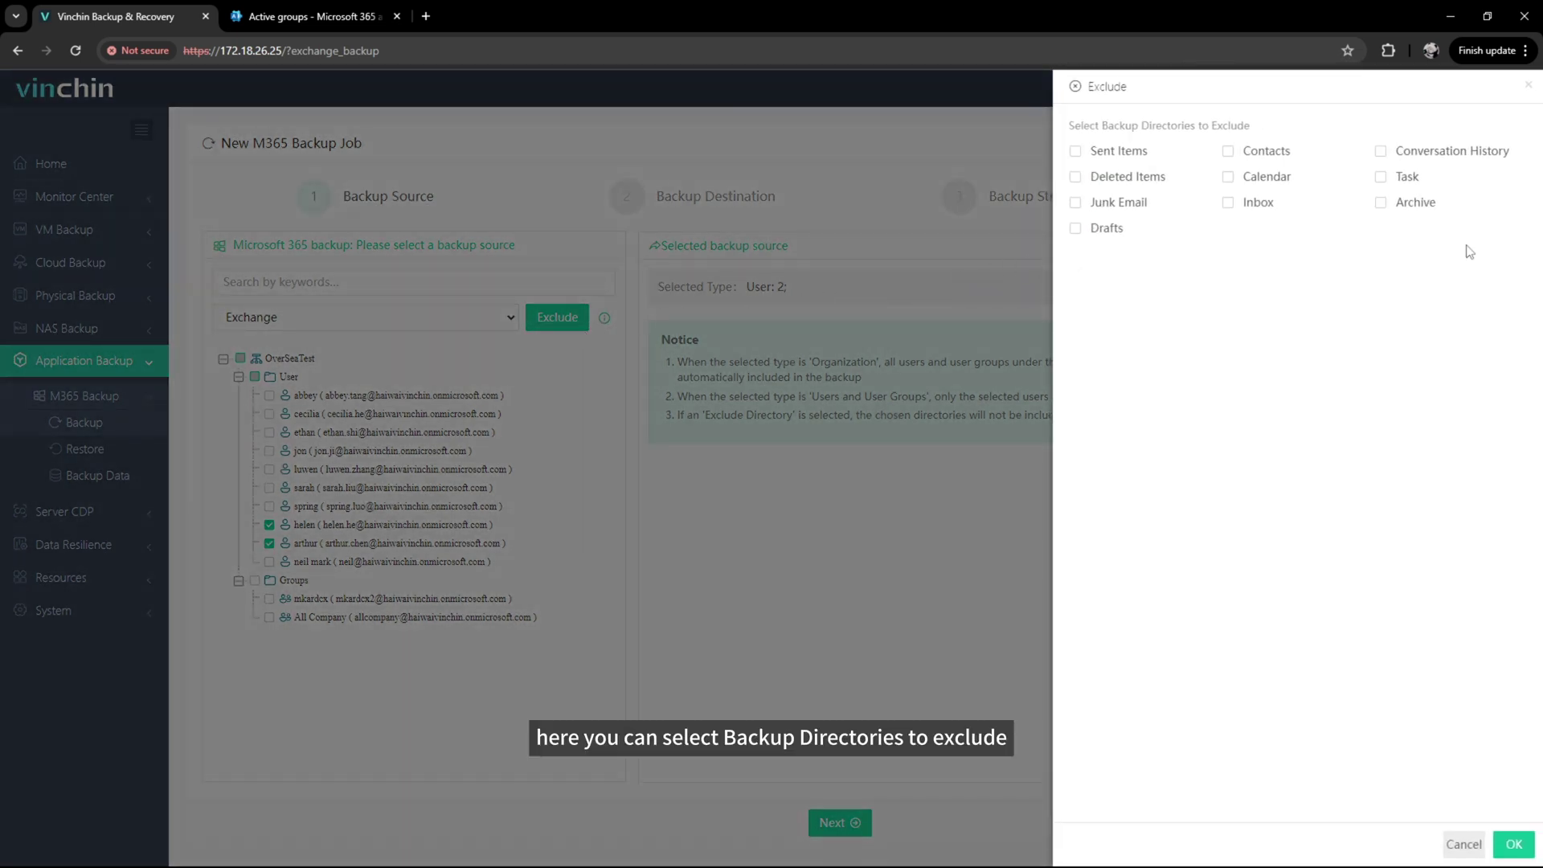
click(1406, 208)
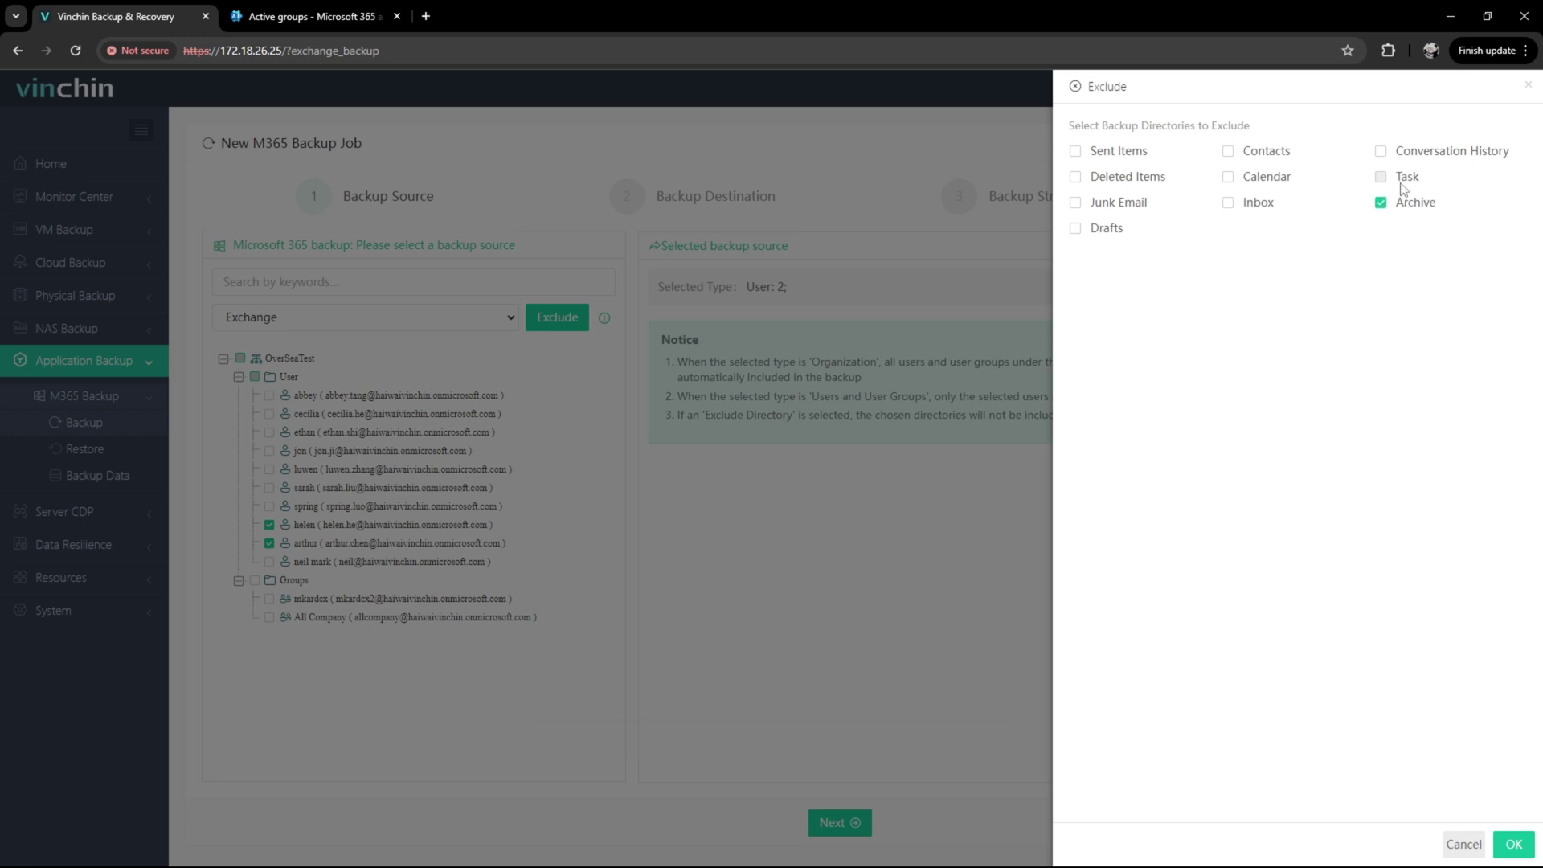
click(1402, 184)
click(1408, 160)
click(1513, 846)
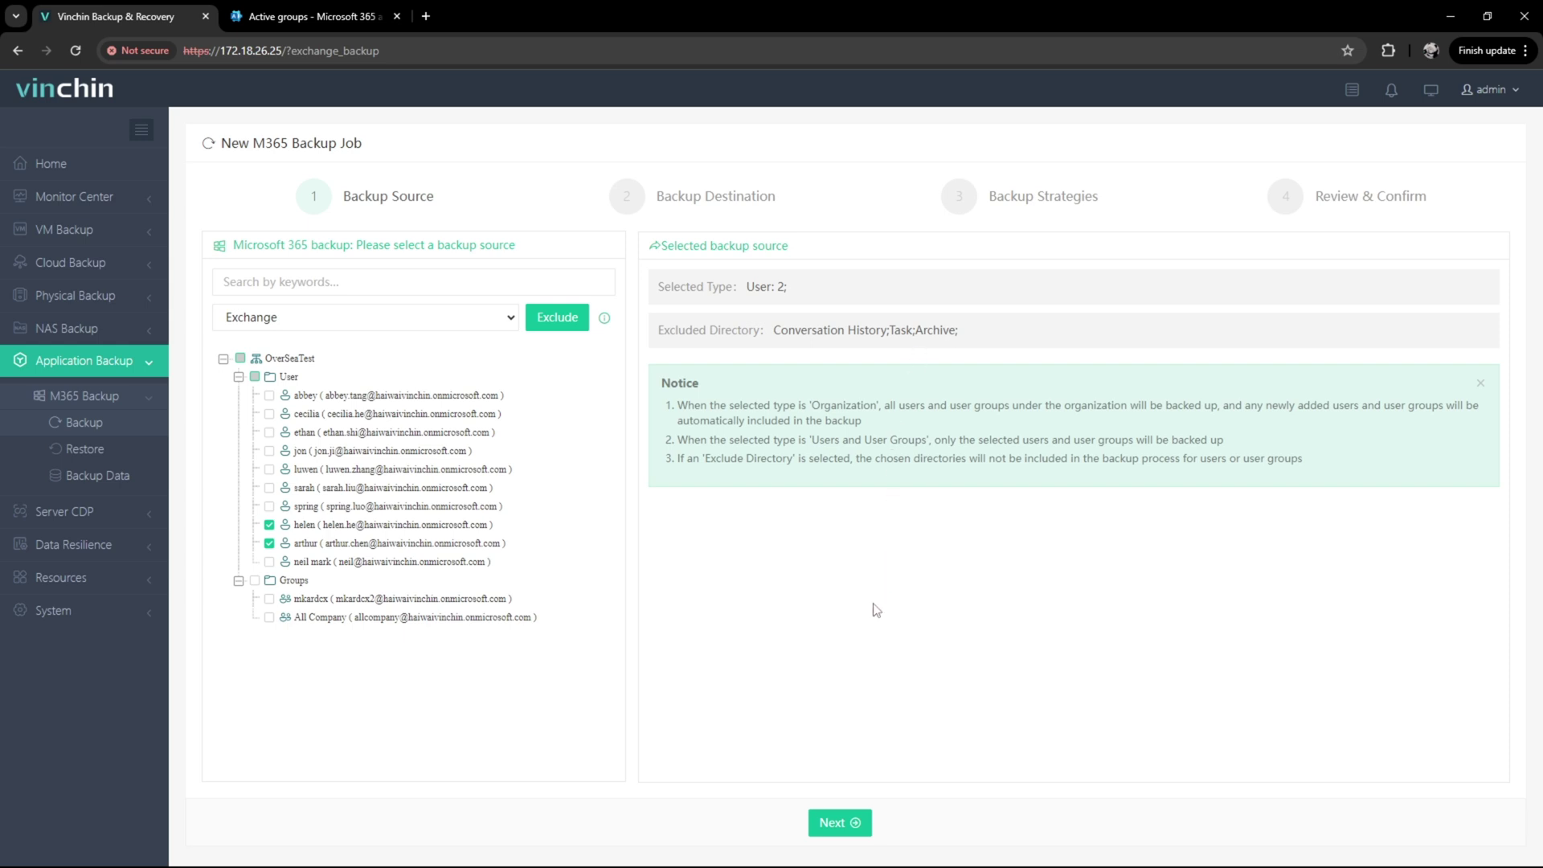
Accept the localhost.localdomain node and Local Disk1 storage as the backup destination.
click(847, 823)
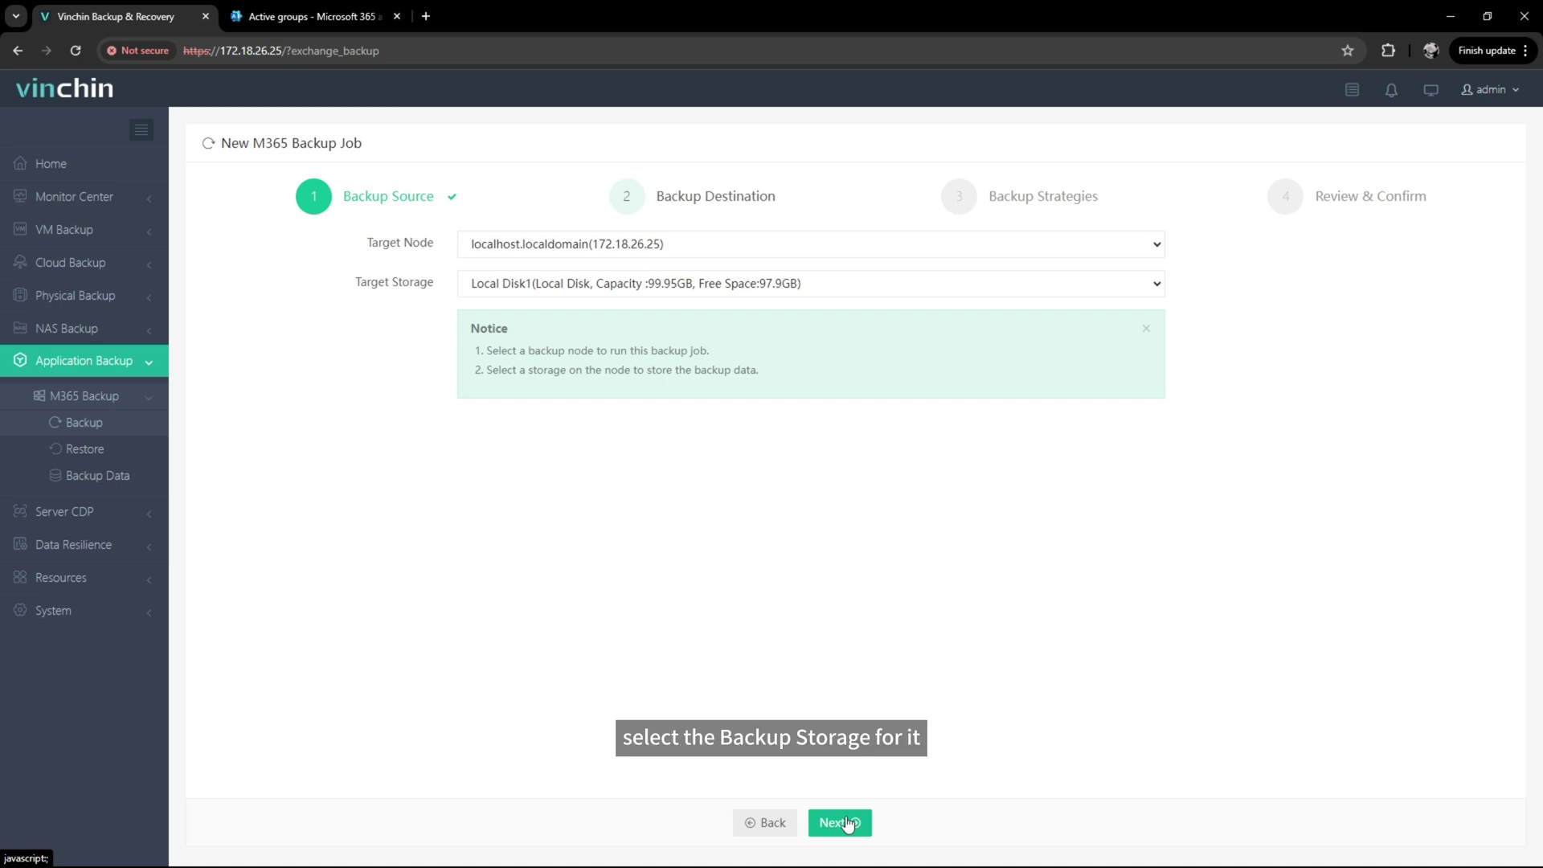
click(847, 823)
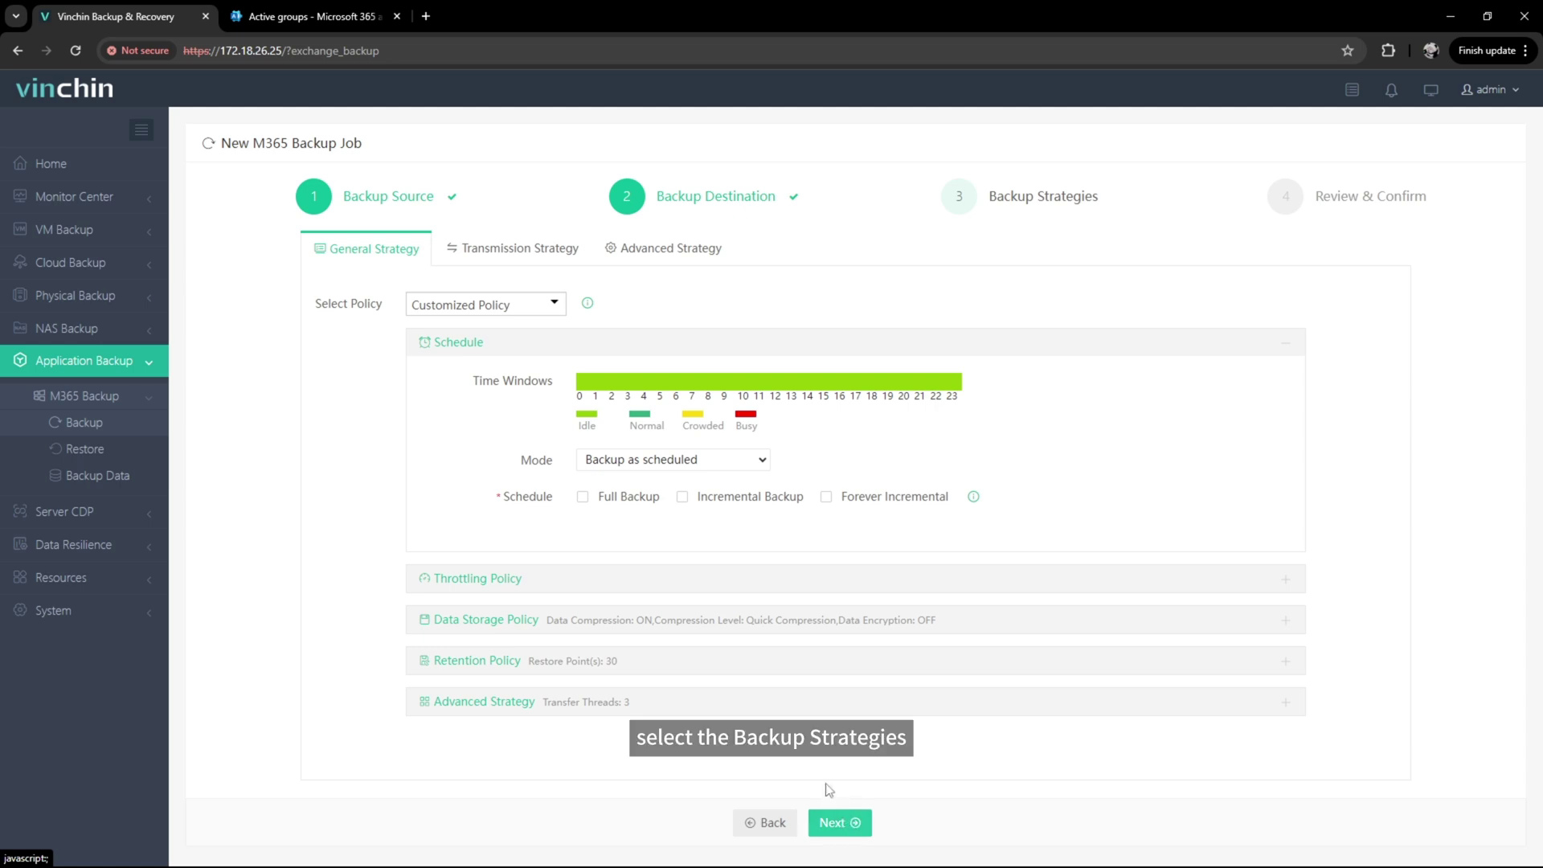
Keep the scheduled backup mode and enable a weekly full backup on Friday and a daily incremental backup, both at 12:57:00.
click(748, 461)
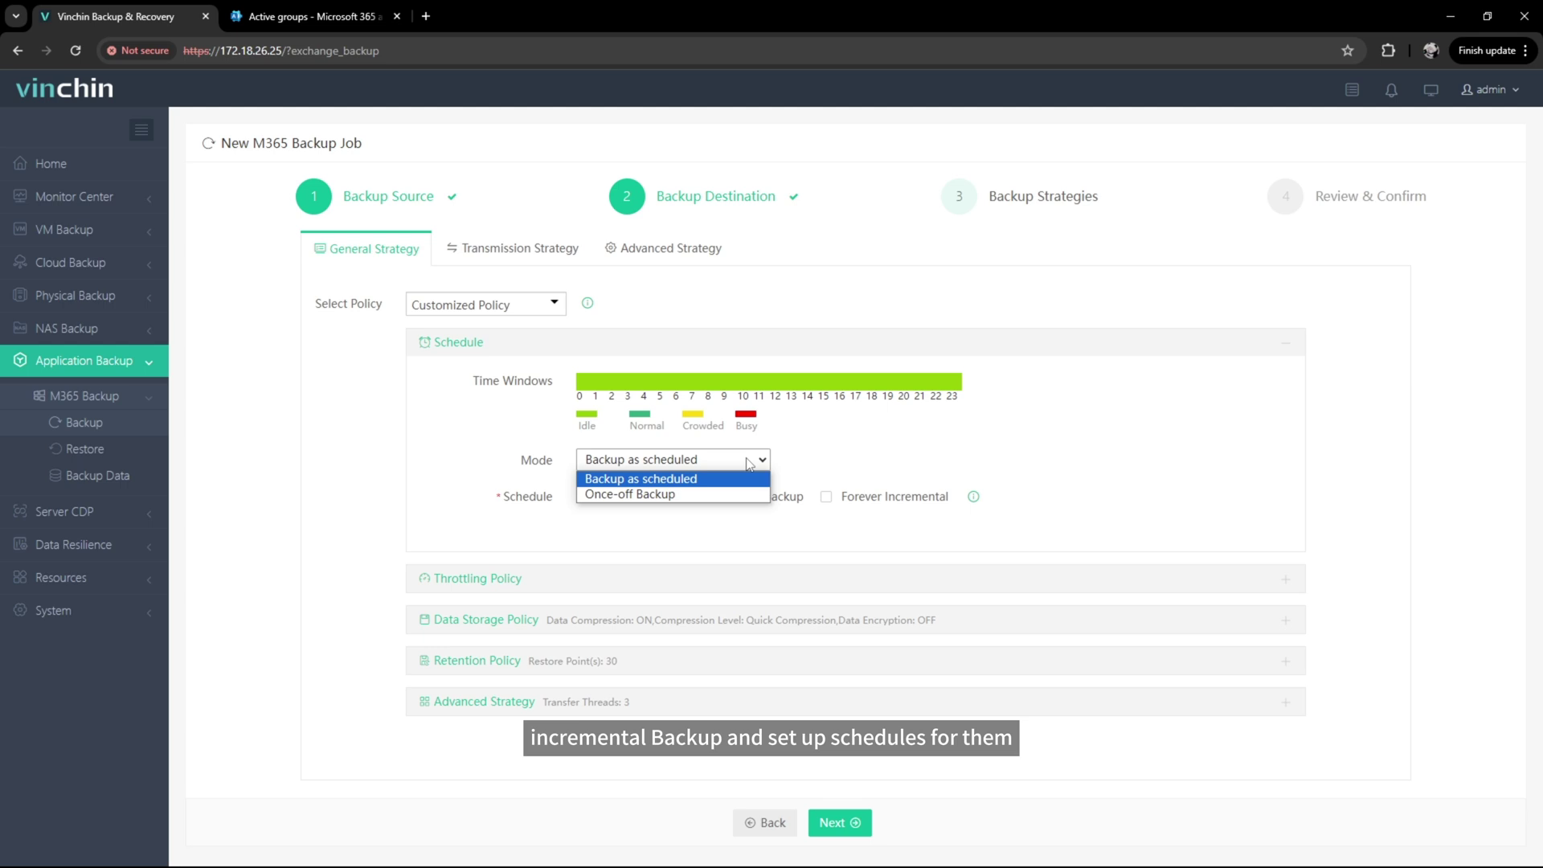
click(747, 462)
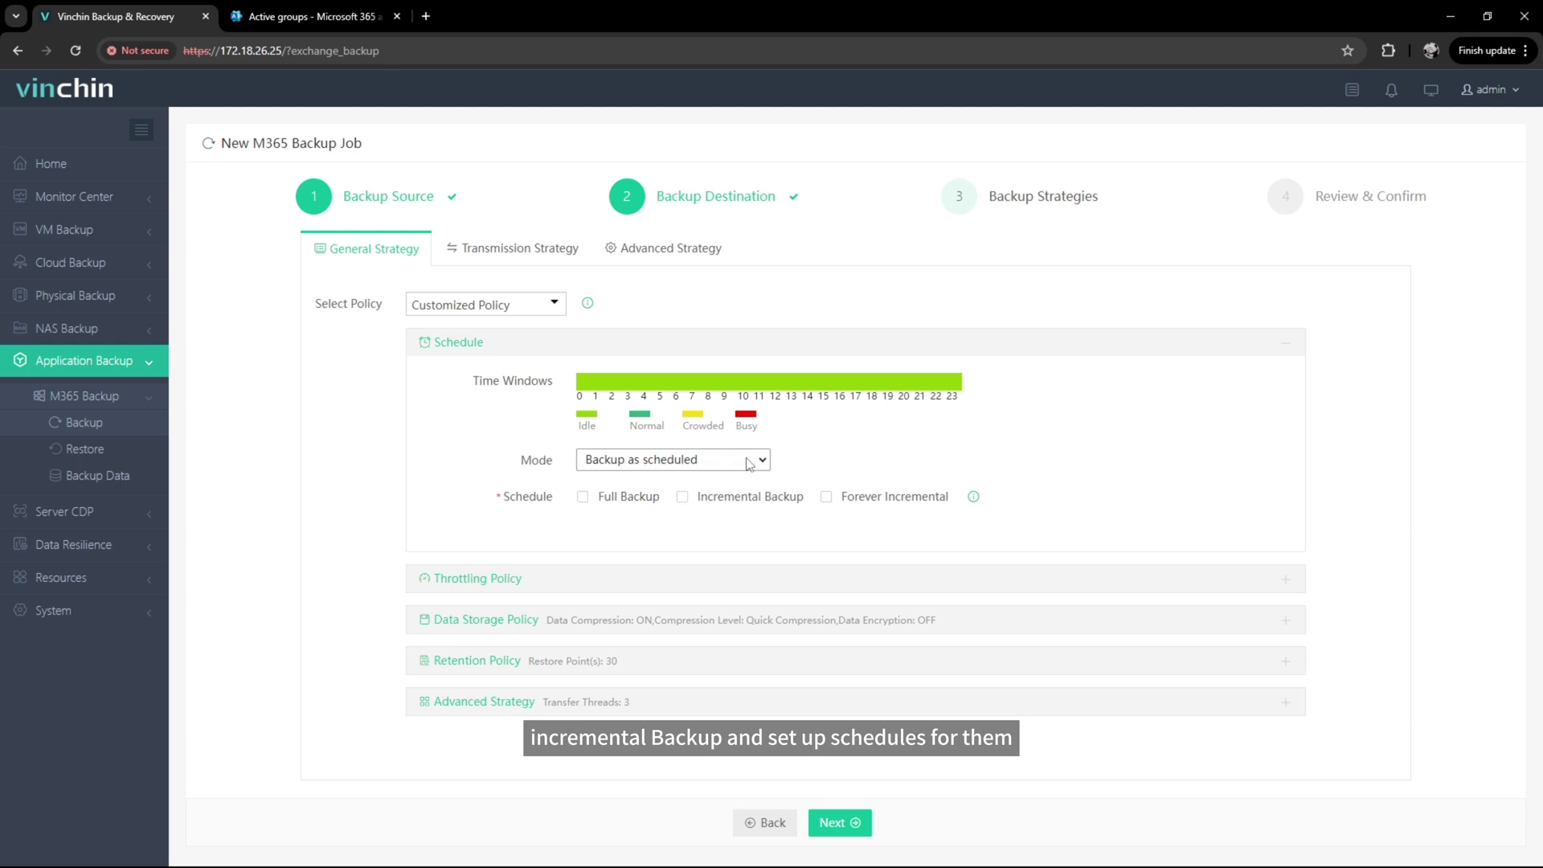
click(582, 497)
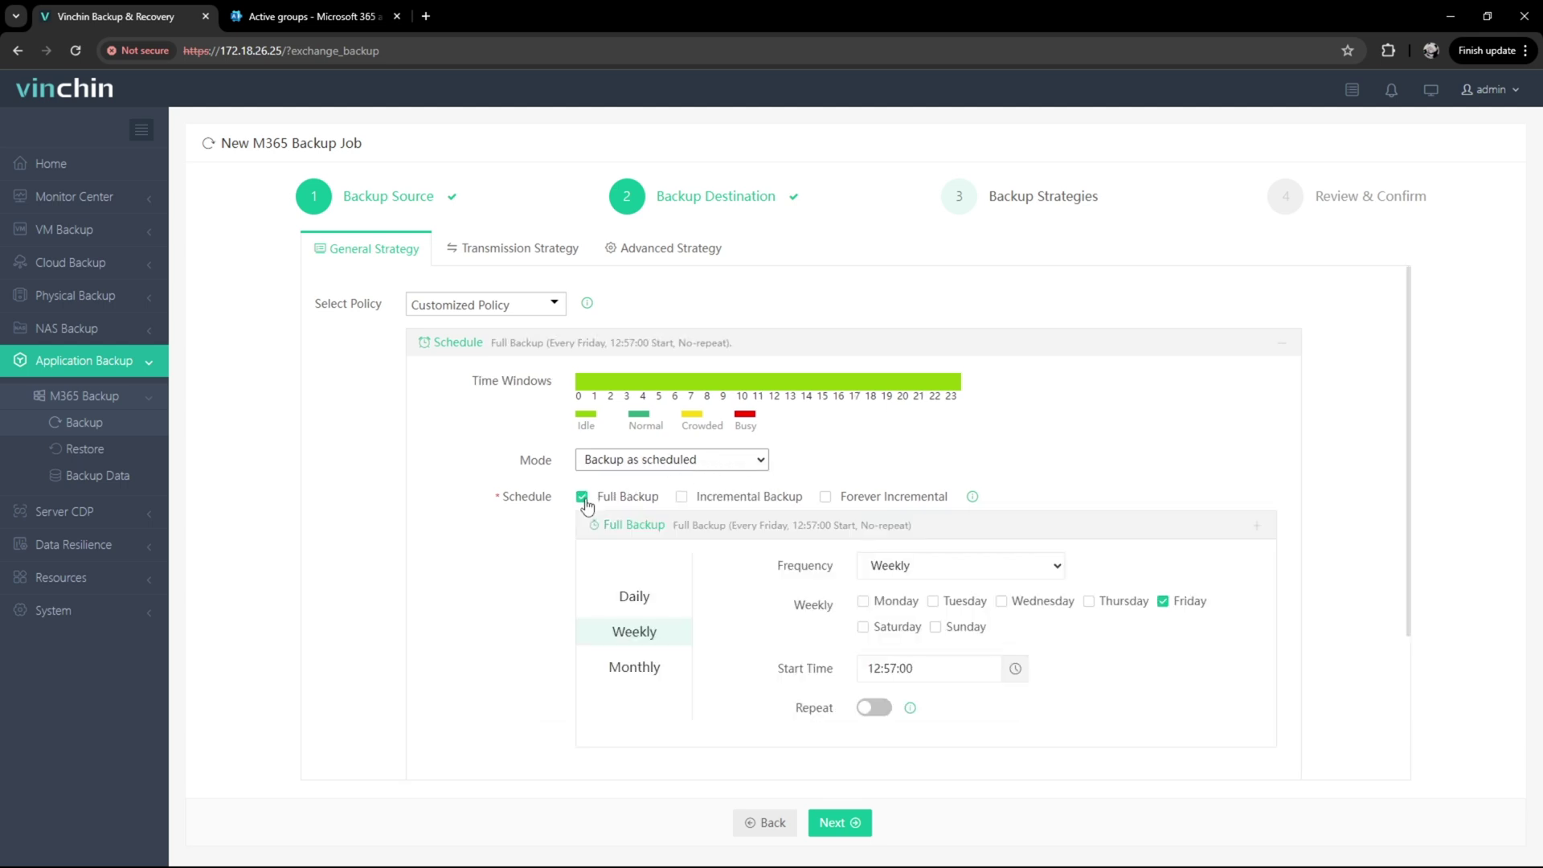
click(682, 497)
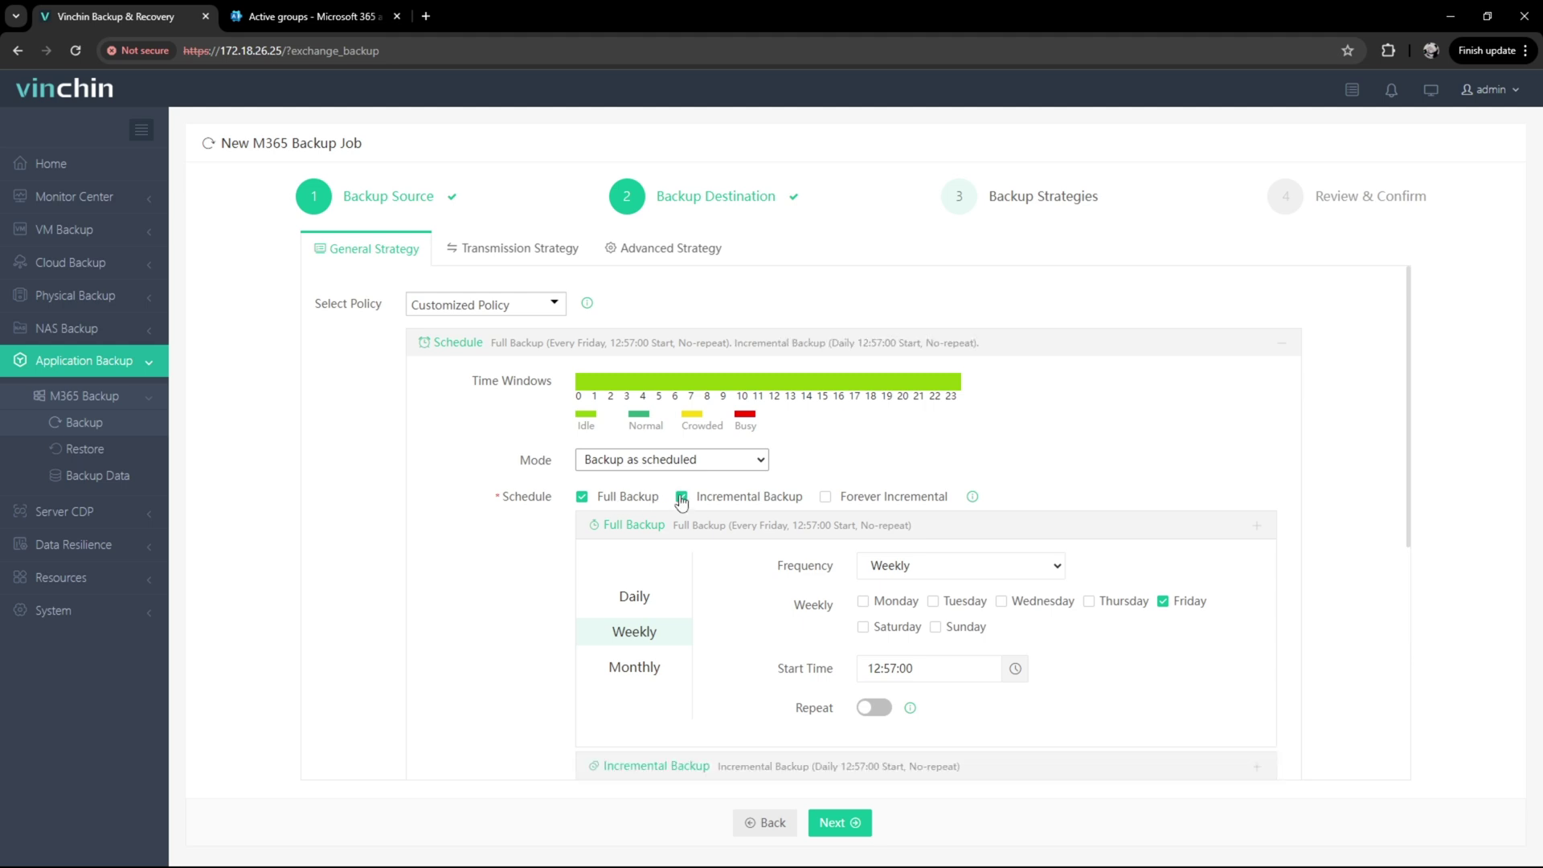
scroll(1133, 562, down, 3)
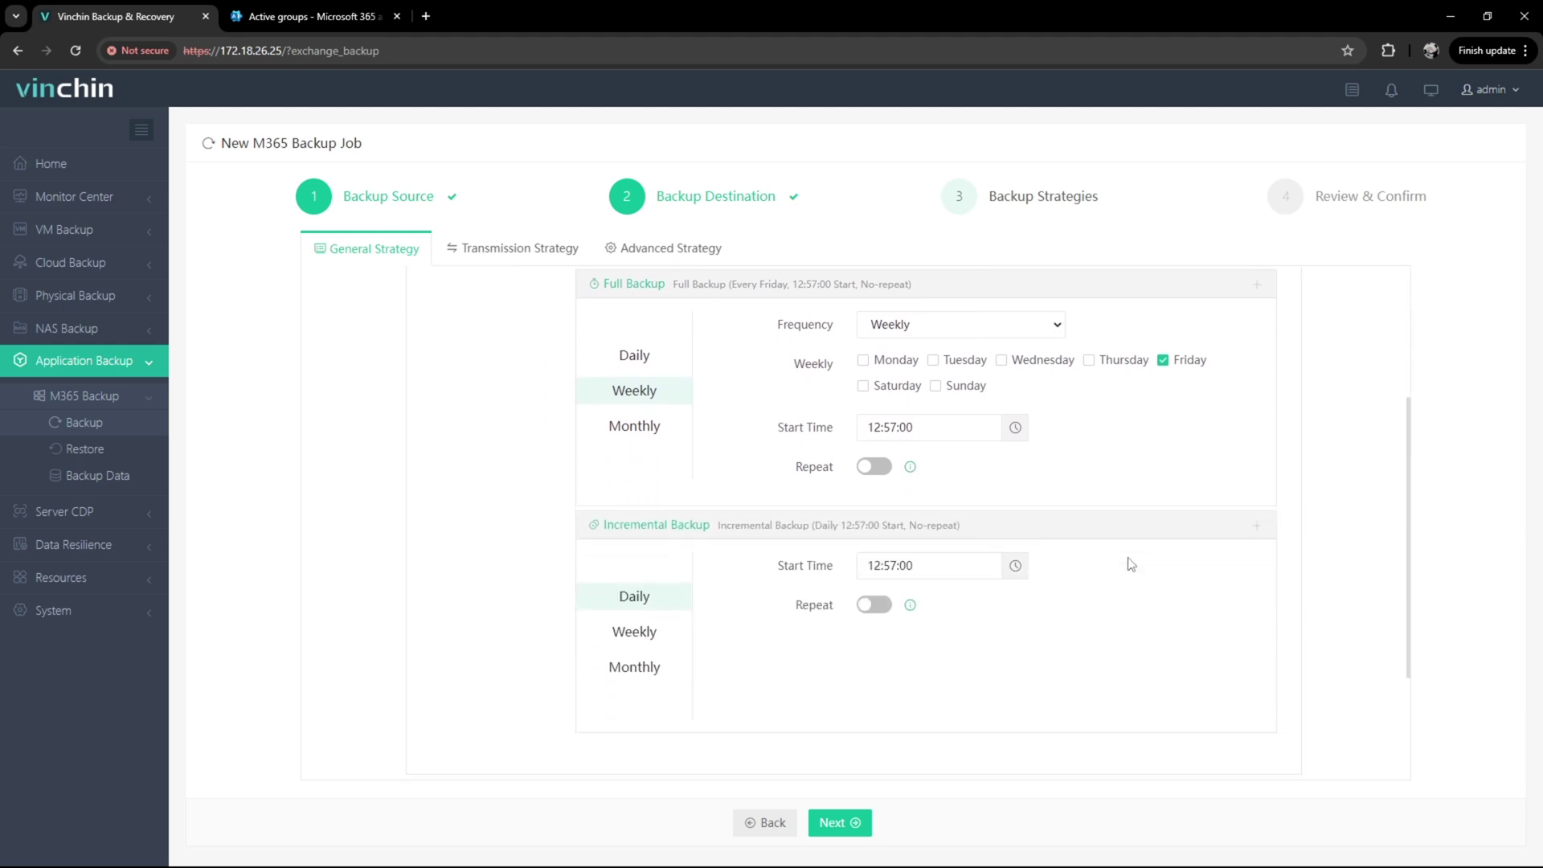
scroll(1129, 562, up, 3)
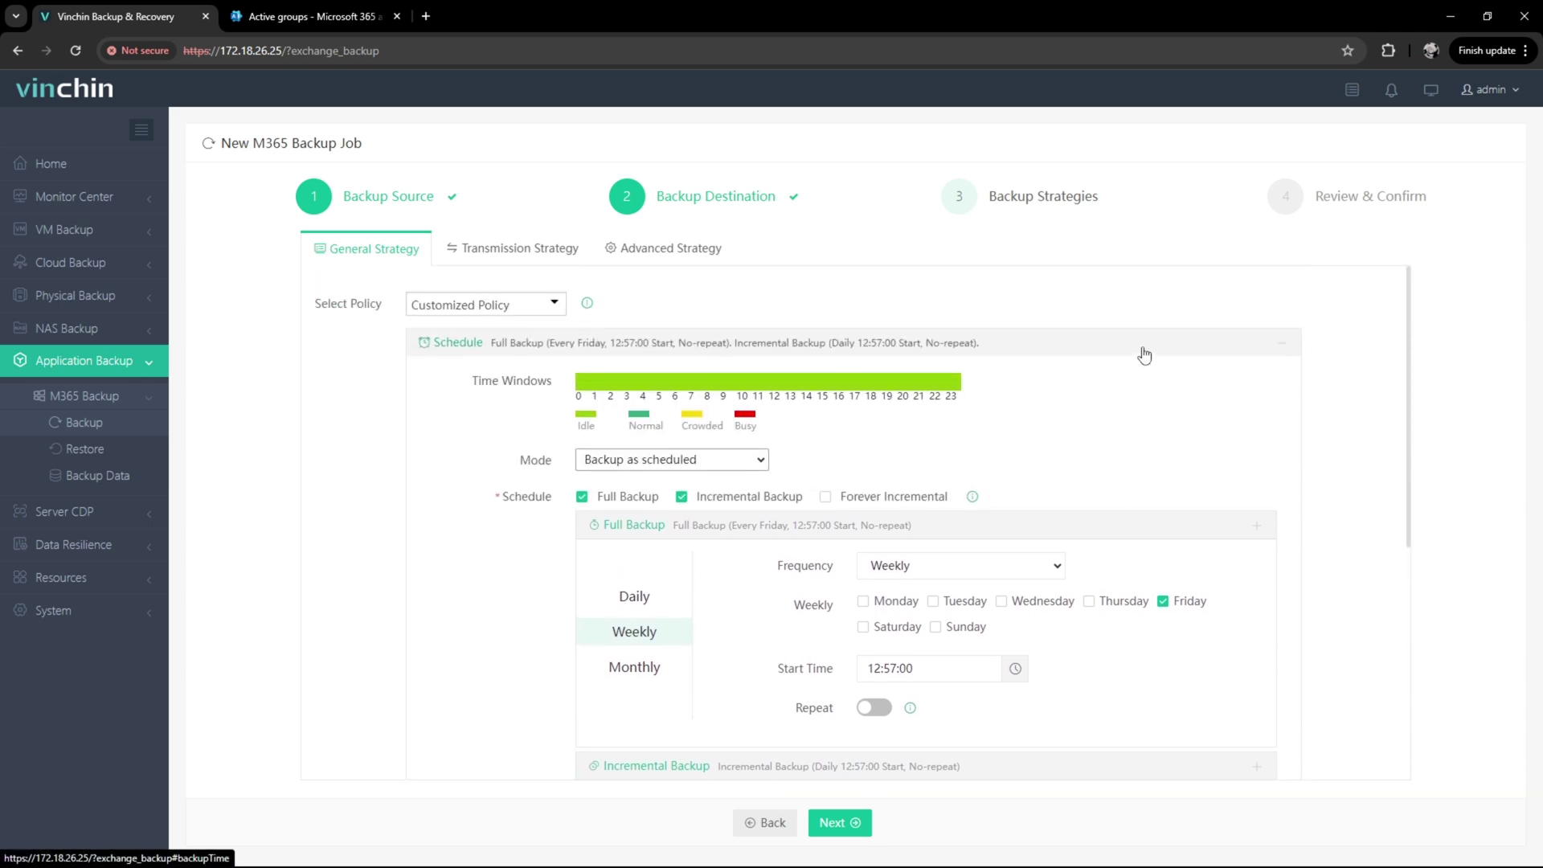
click(1141, 352)
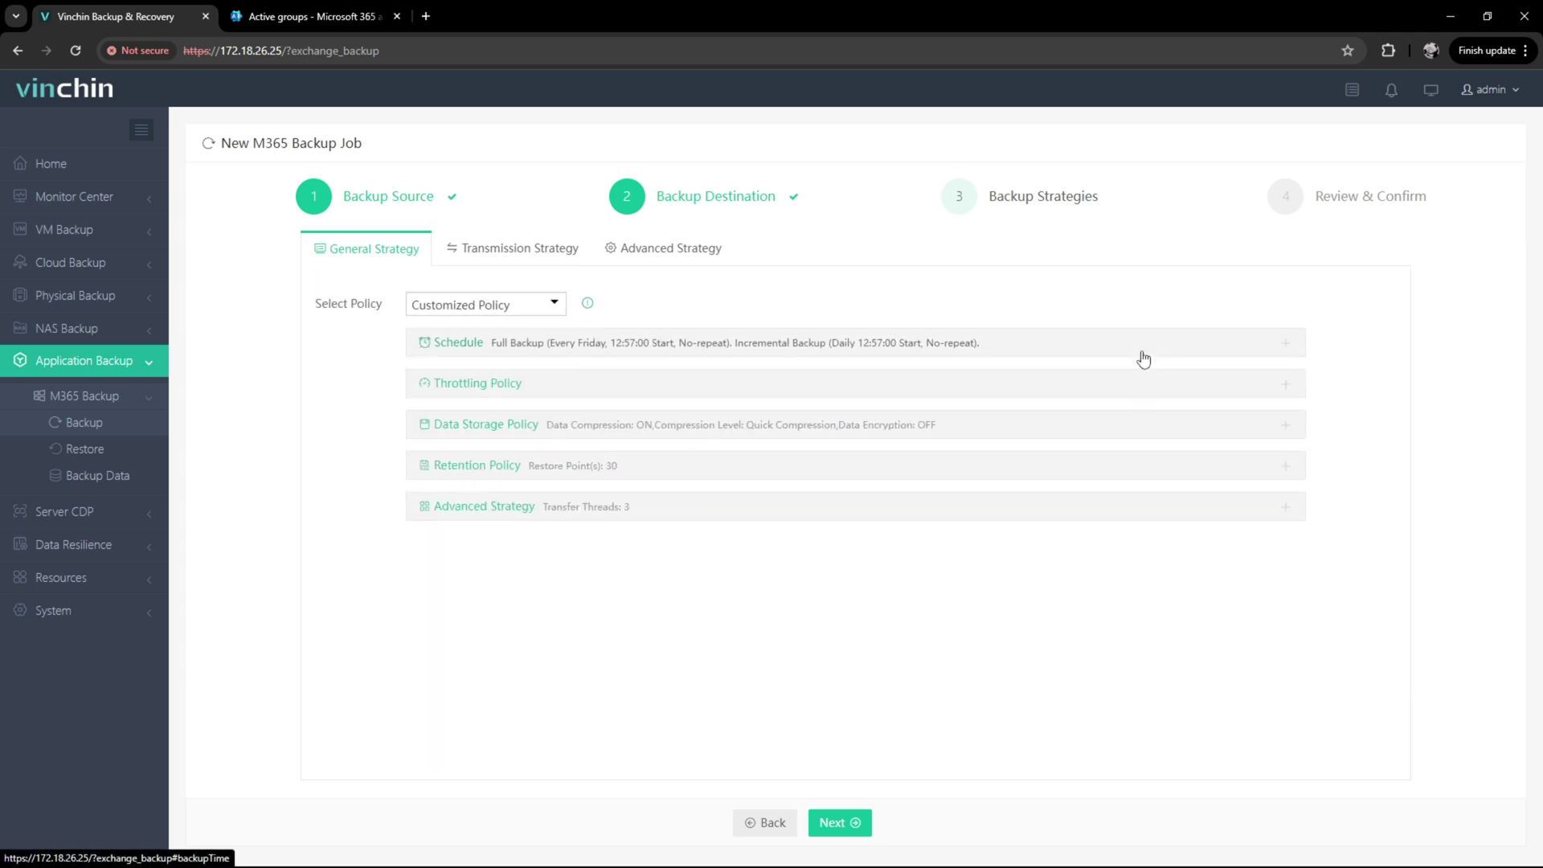
Review the throttling, data storage, retention, transfer thread, transmission and auto-retry settings of the backup job.
click(1143, 392)
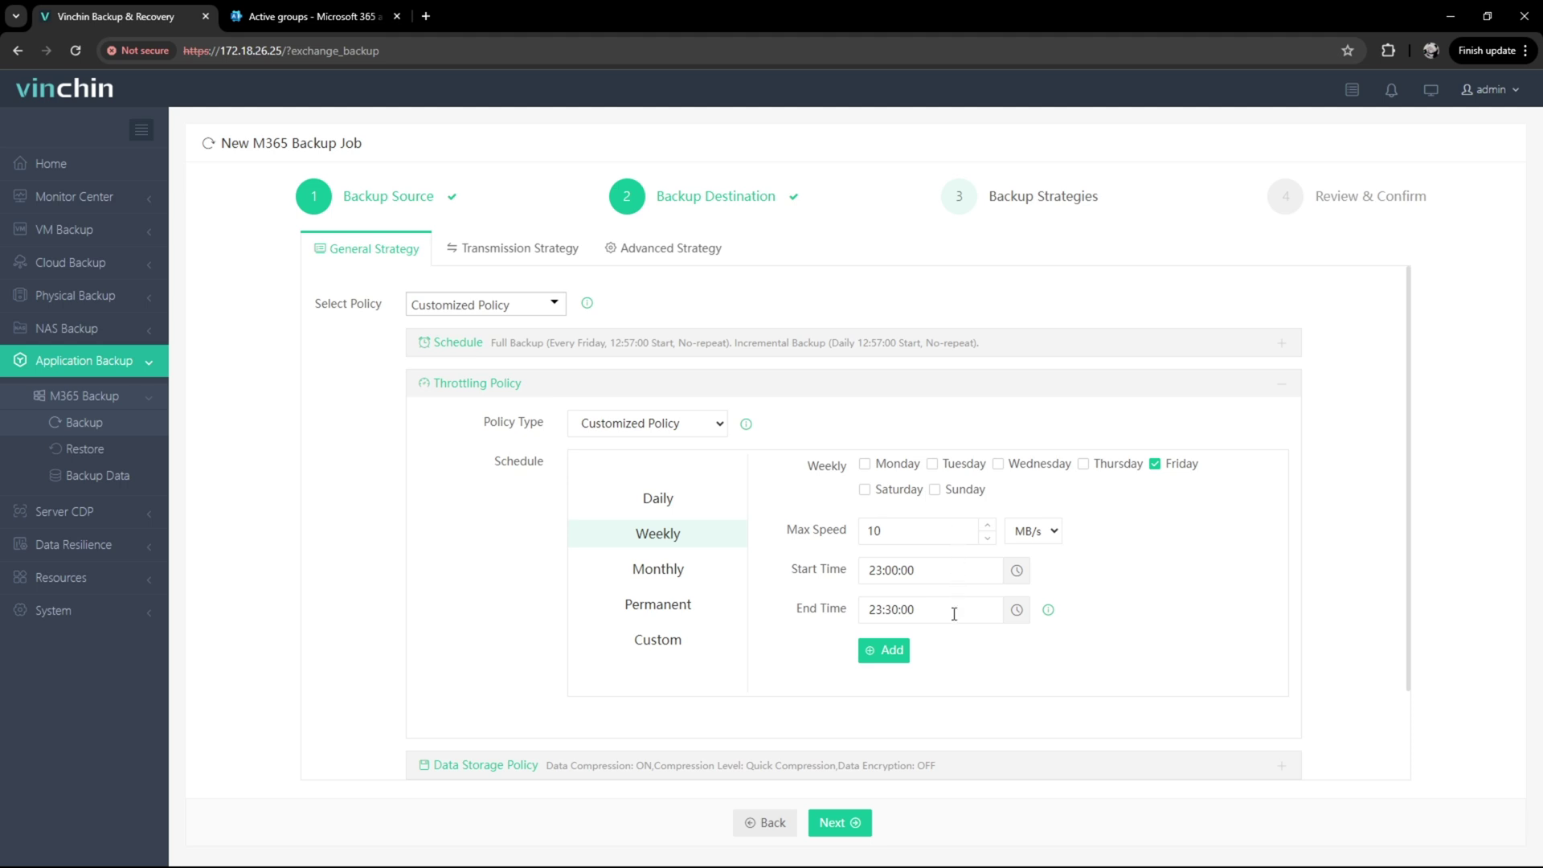
click(1011, 390)
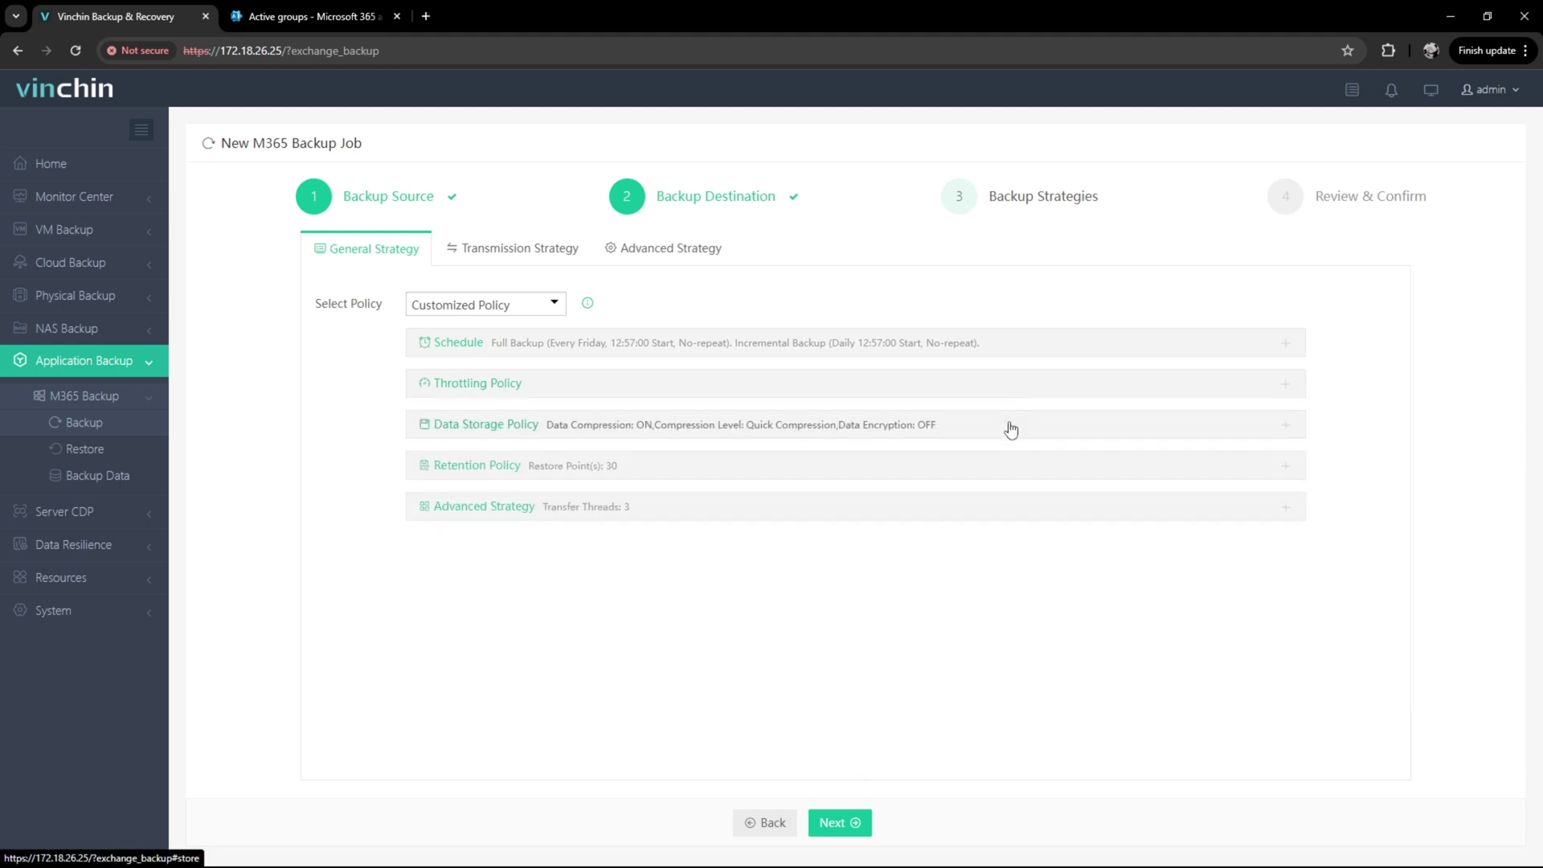
click(1011, 428)
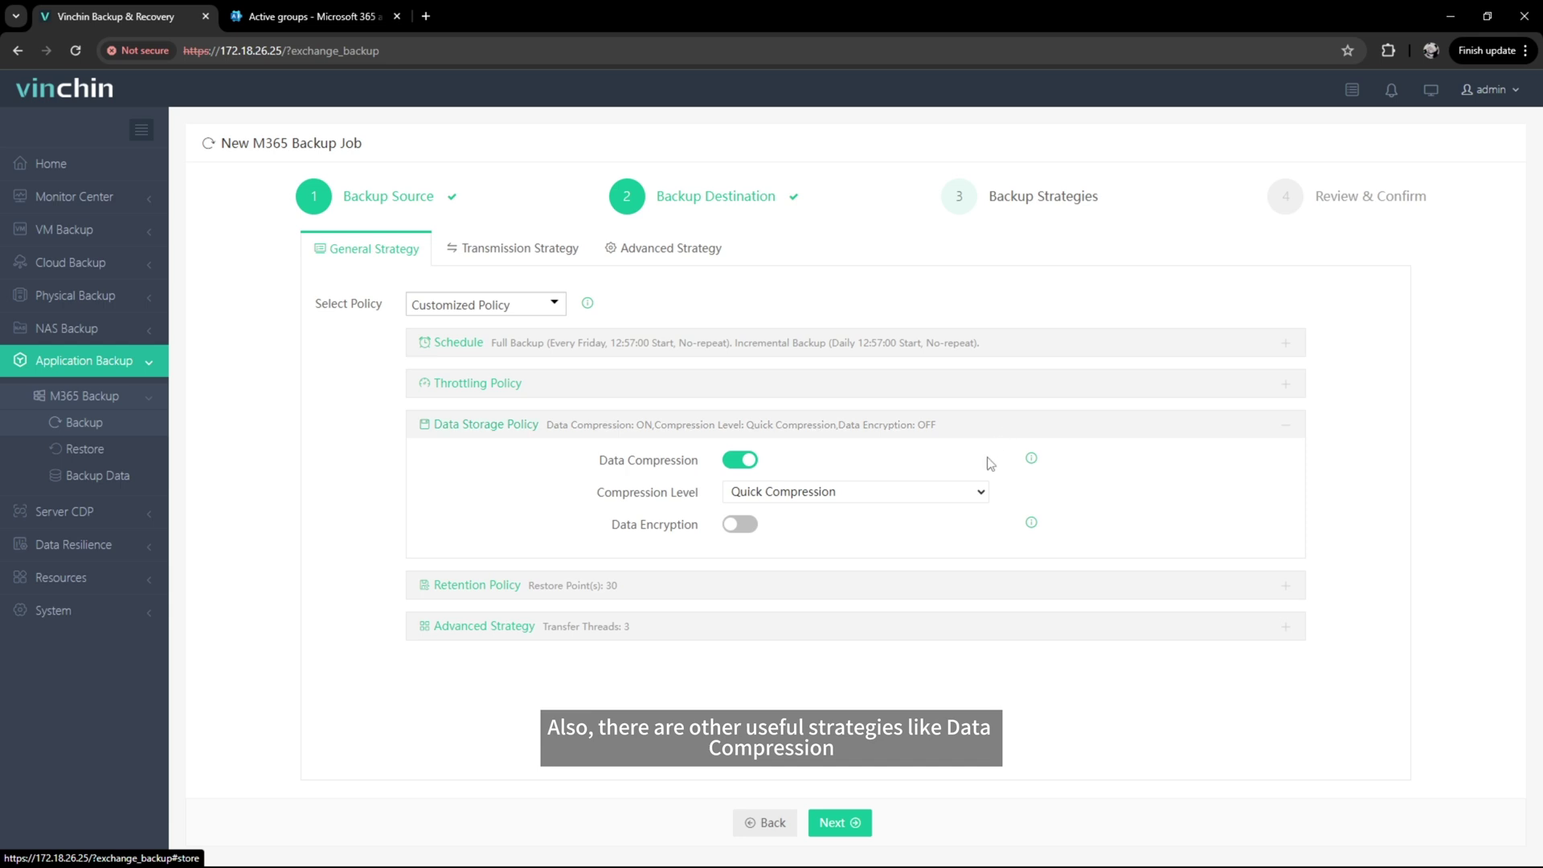
click(978, 491)
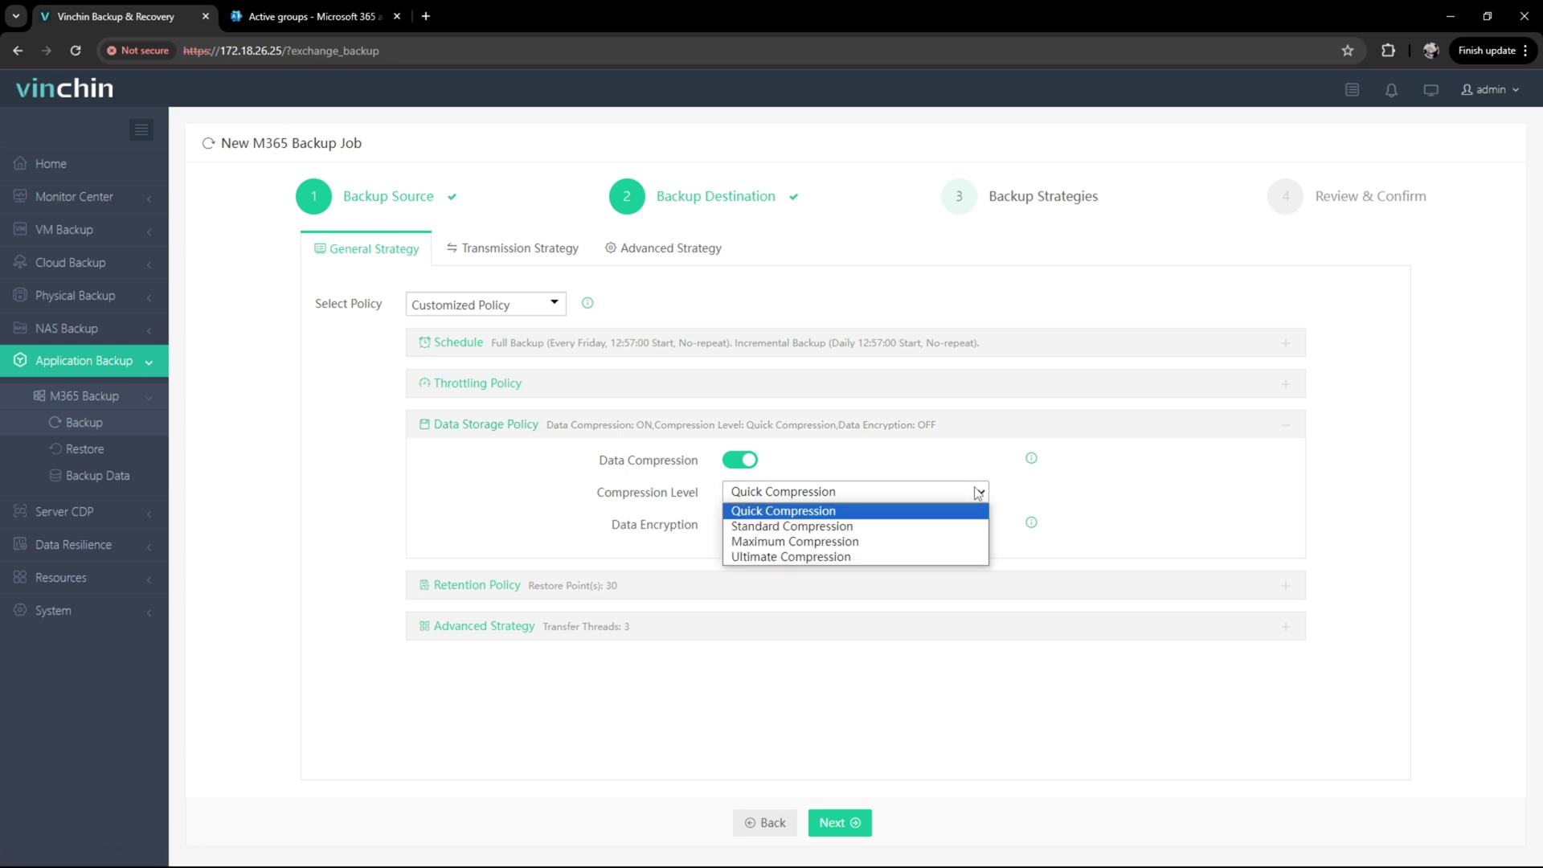
click(978, 493)
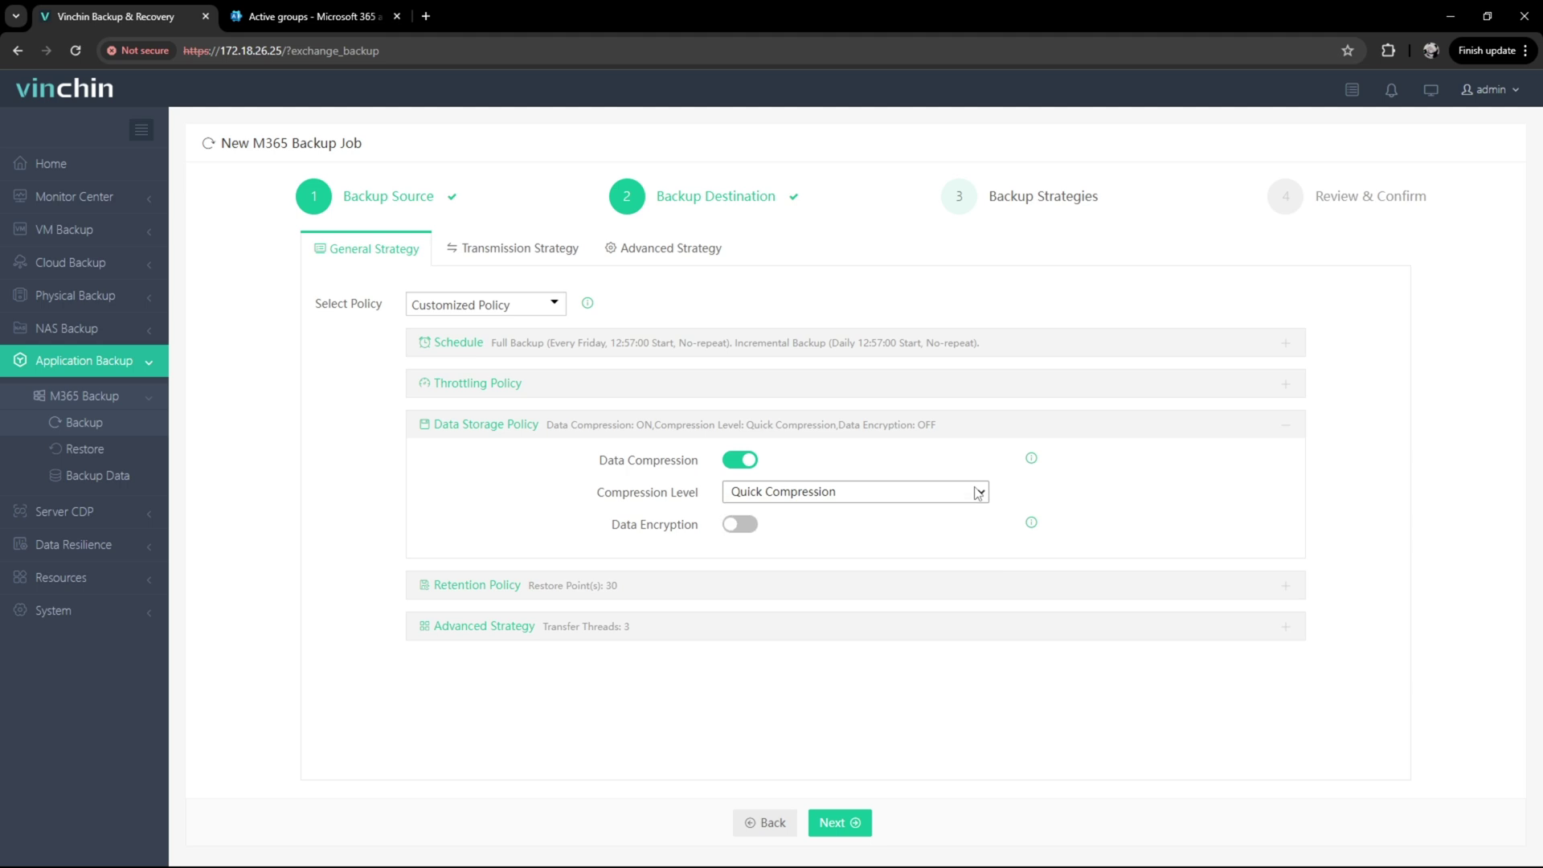
click(976, 586)
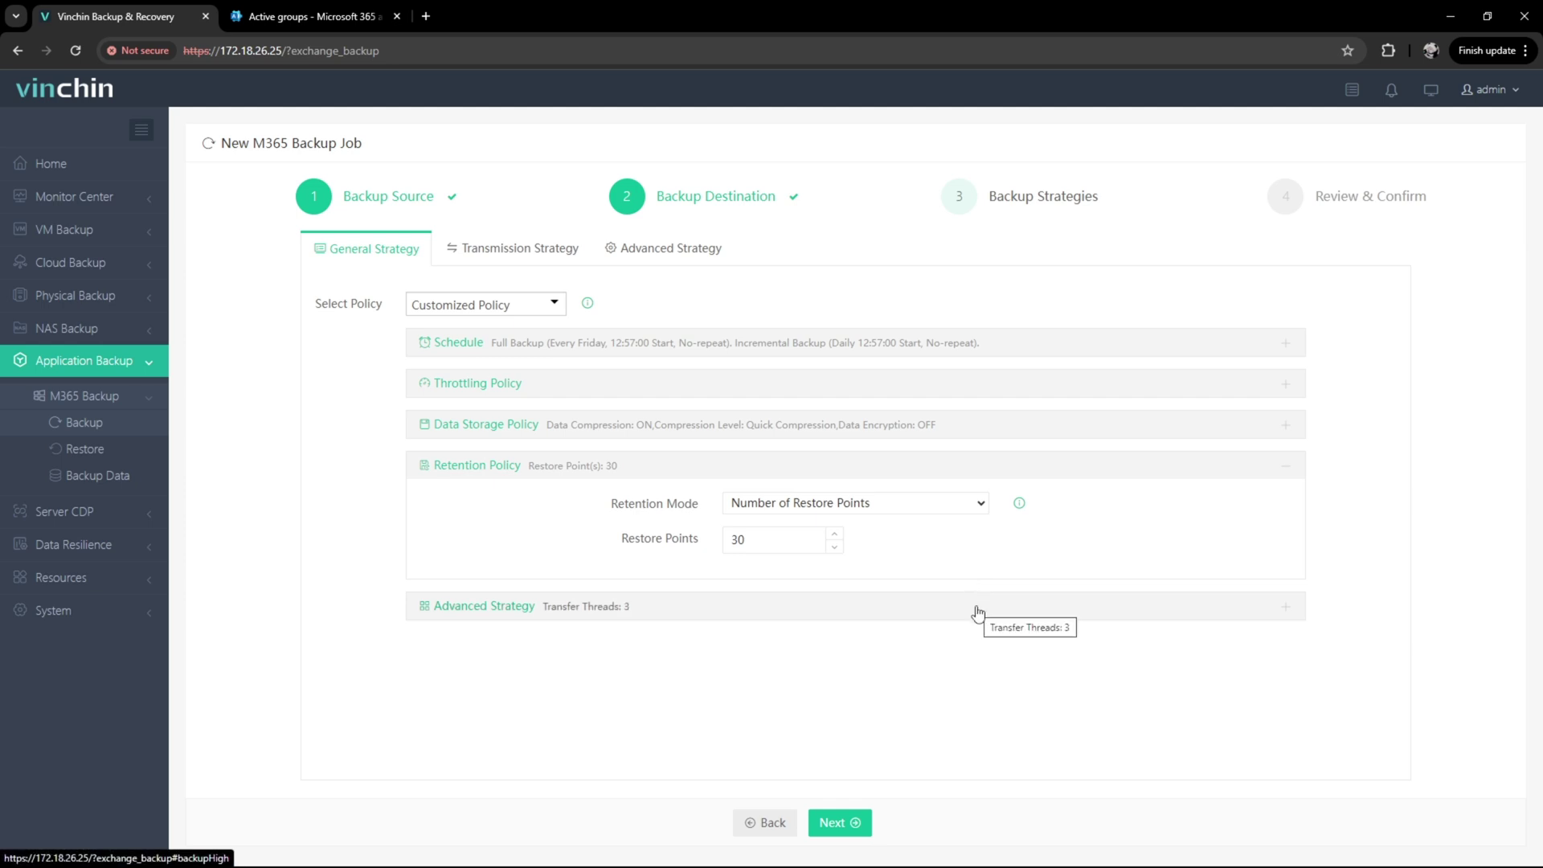
click(979, 611)
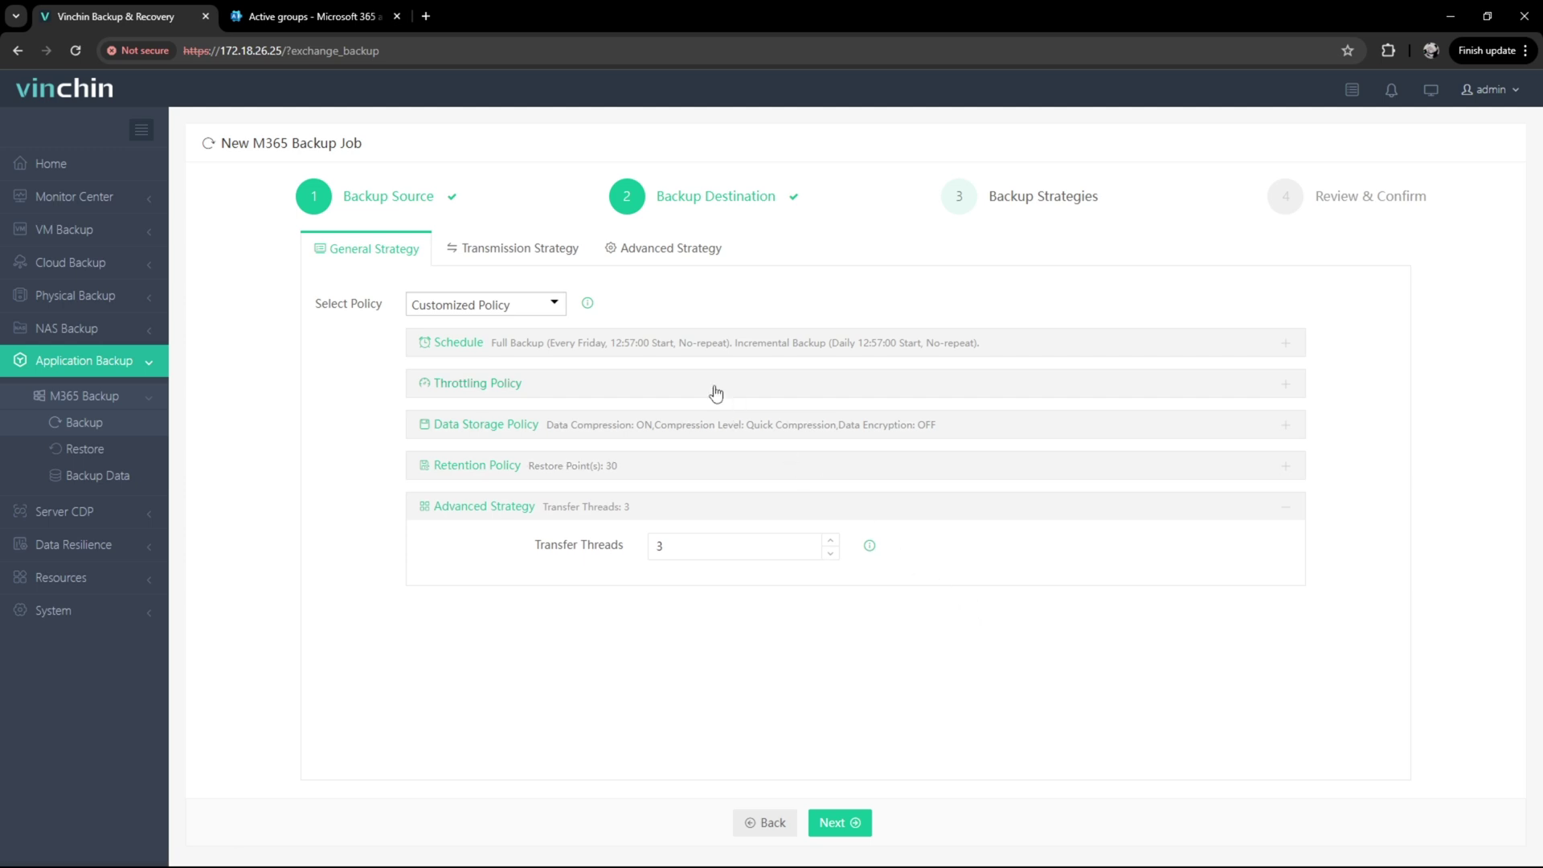
click(560, 255)
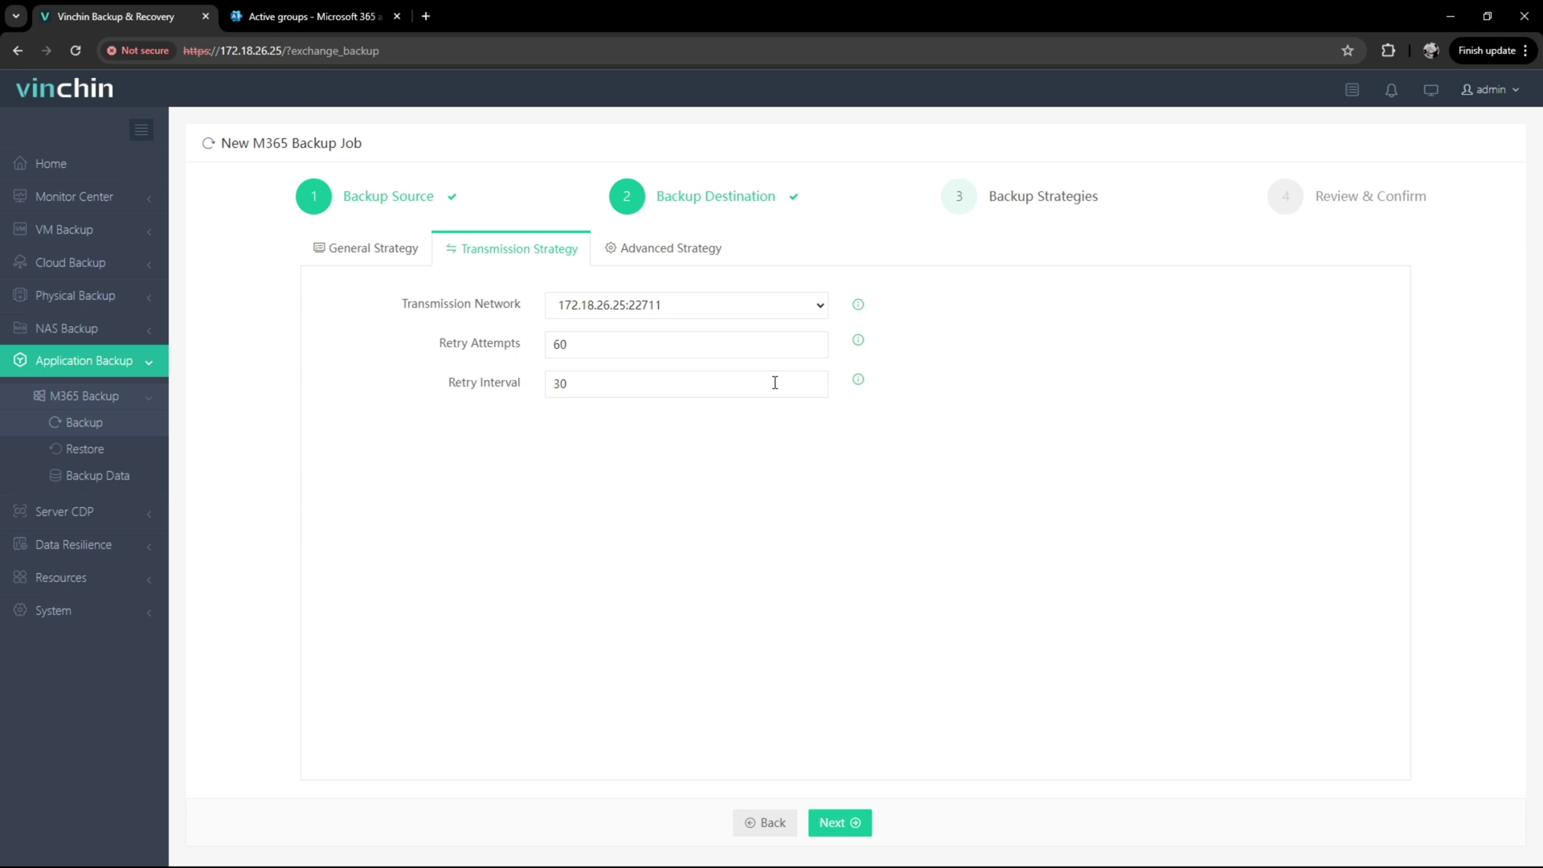
click(688, 255)
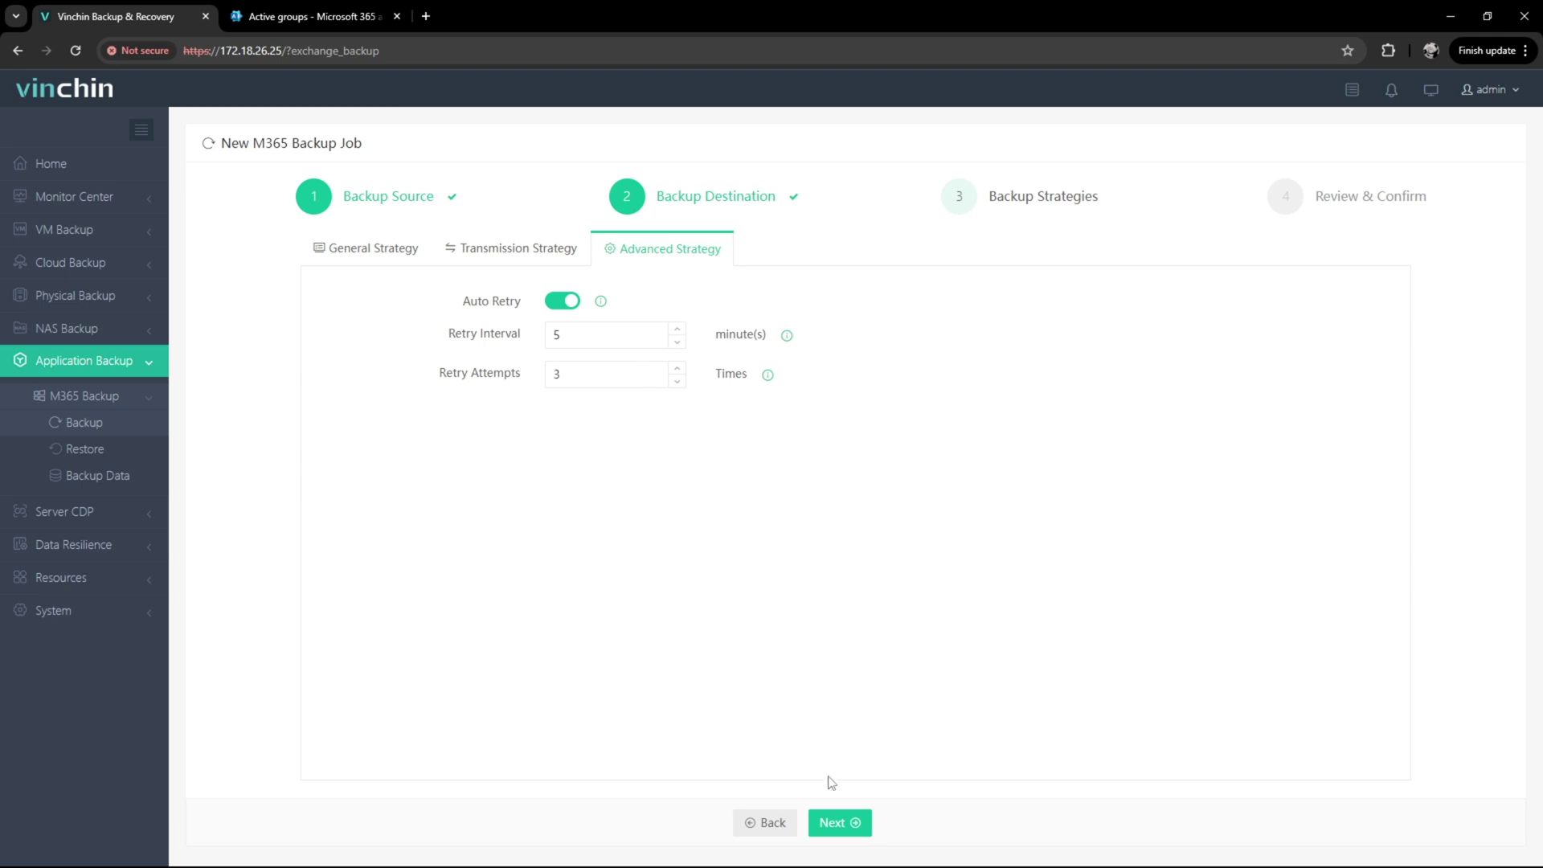
Submit the backup job under the name Exchange Backup1 and start a full backup run of it.
click(842, 825)
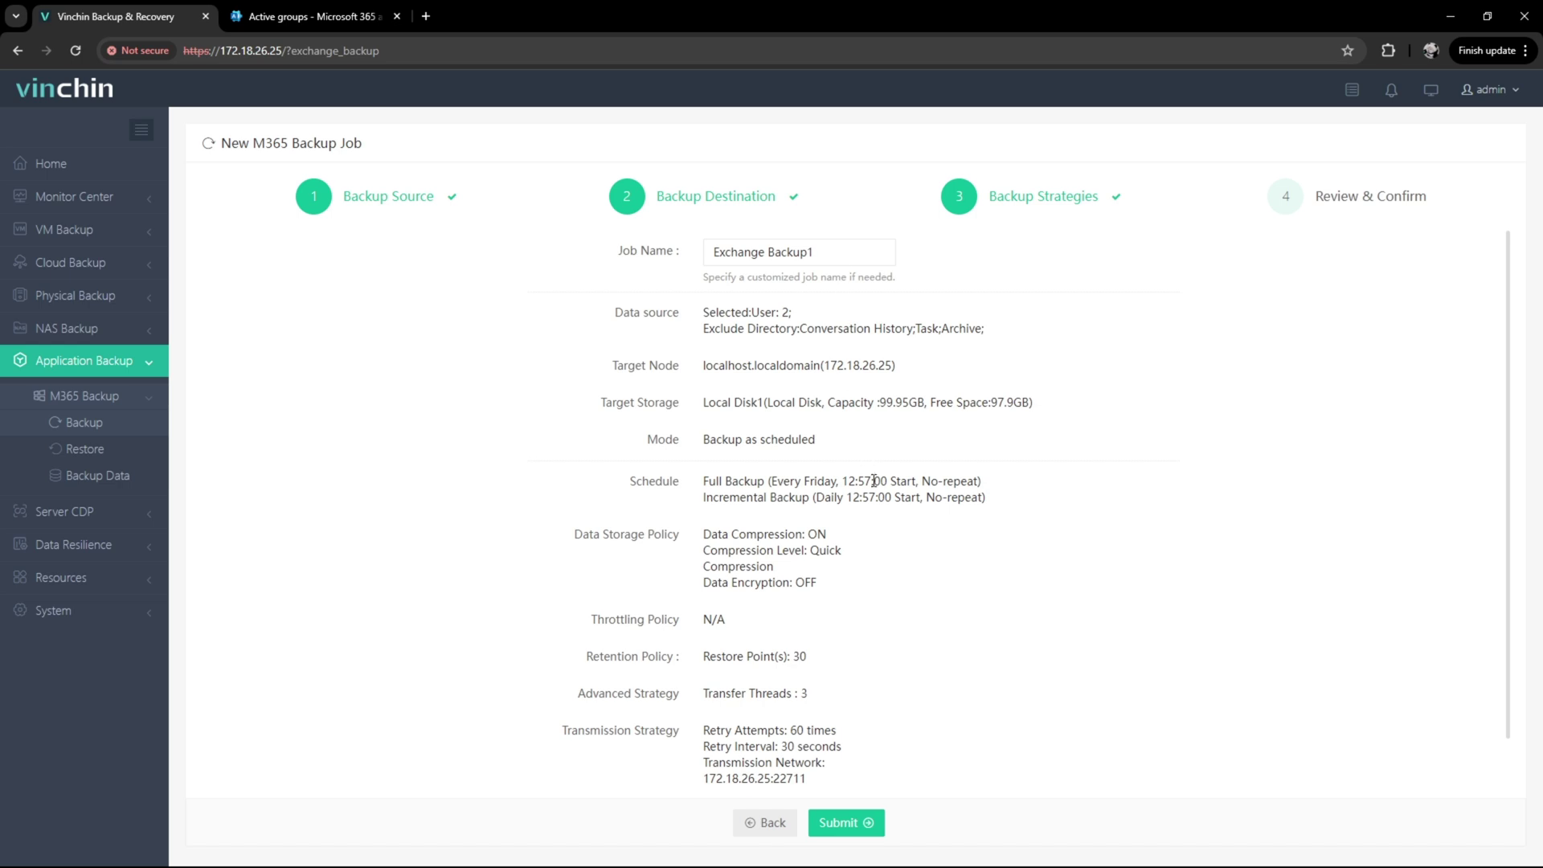
scroll(893, 576, down, 2)
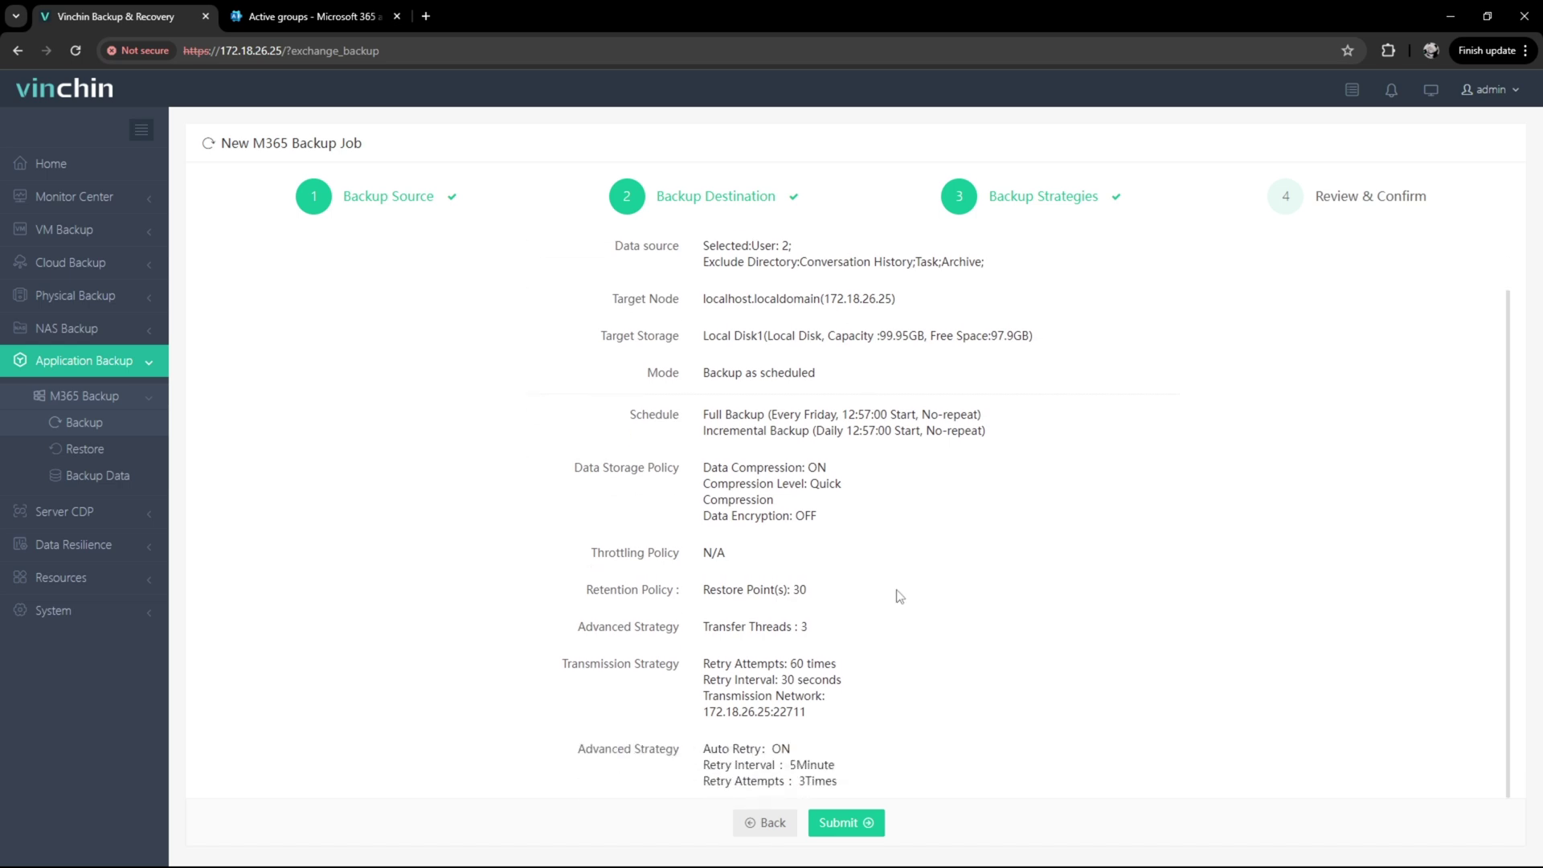
click(861, 825)
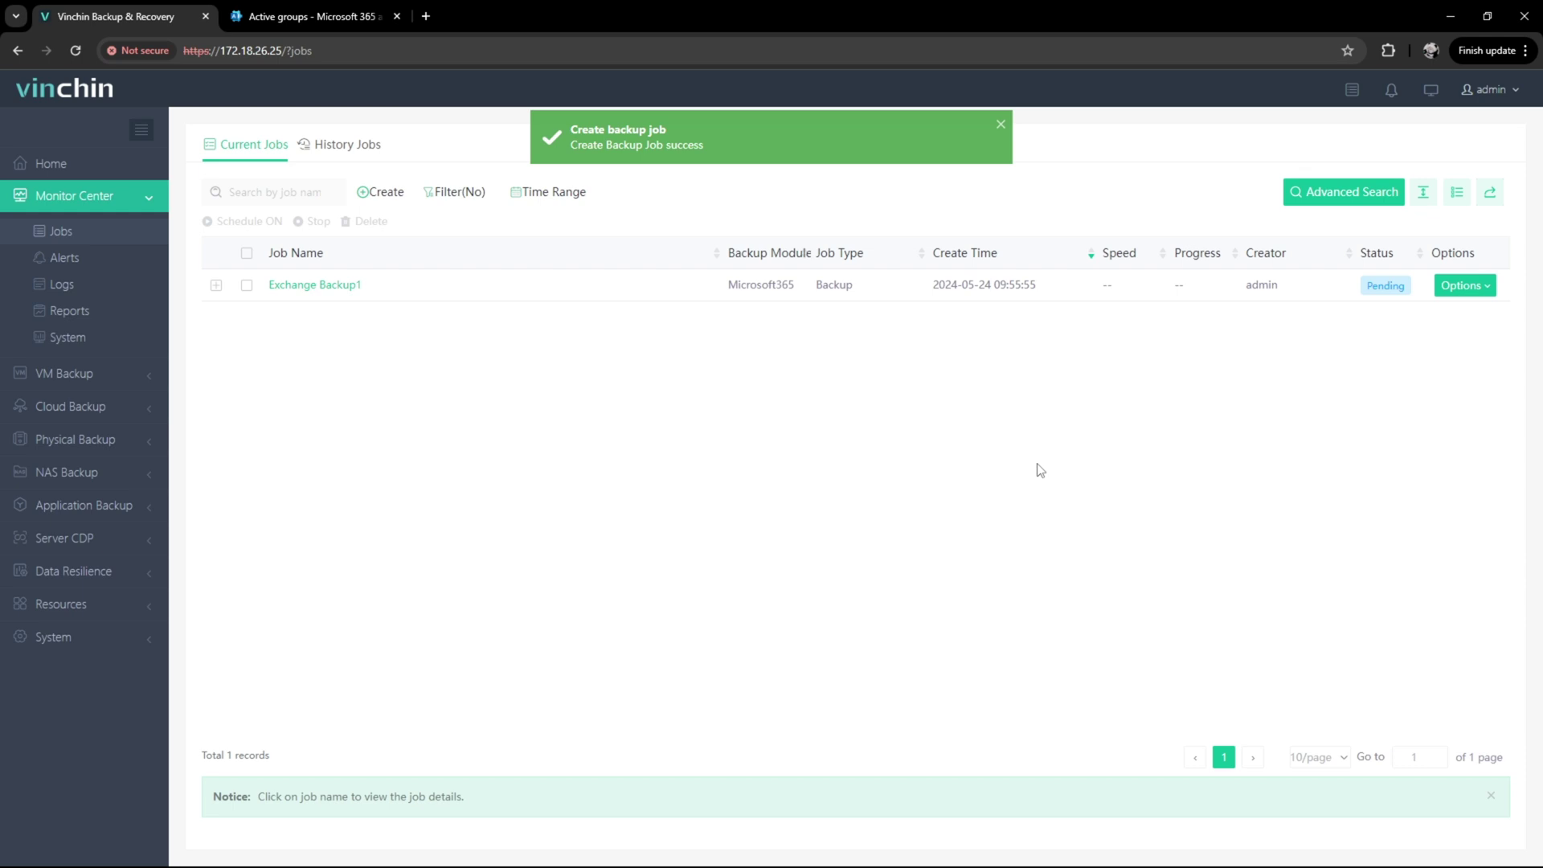
click(1449, 294)
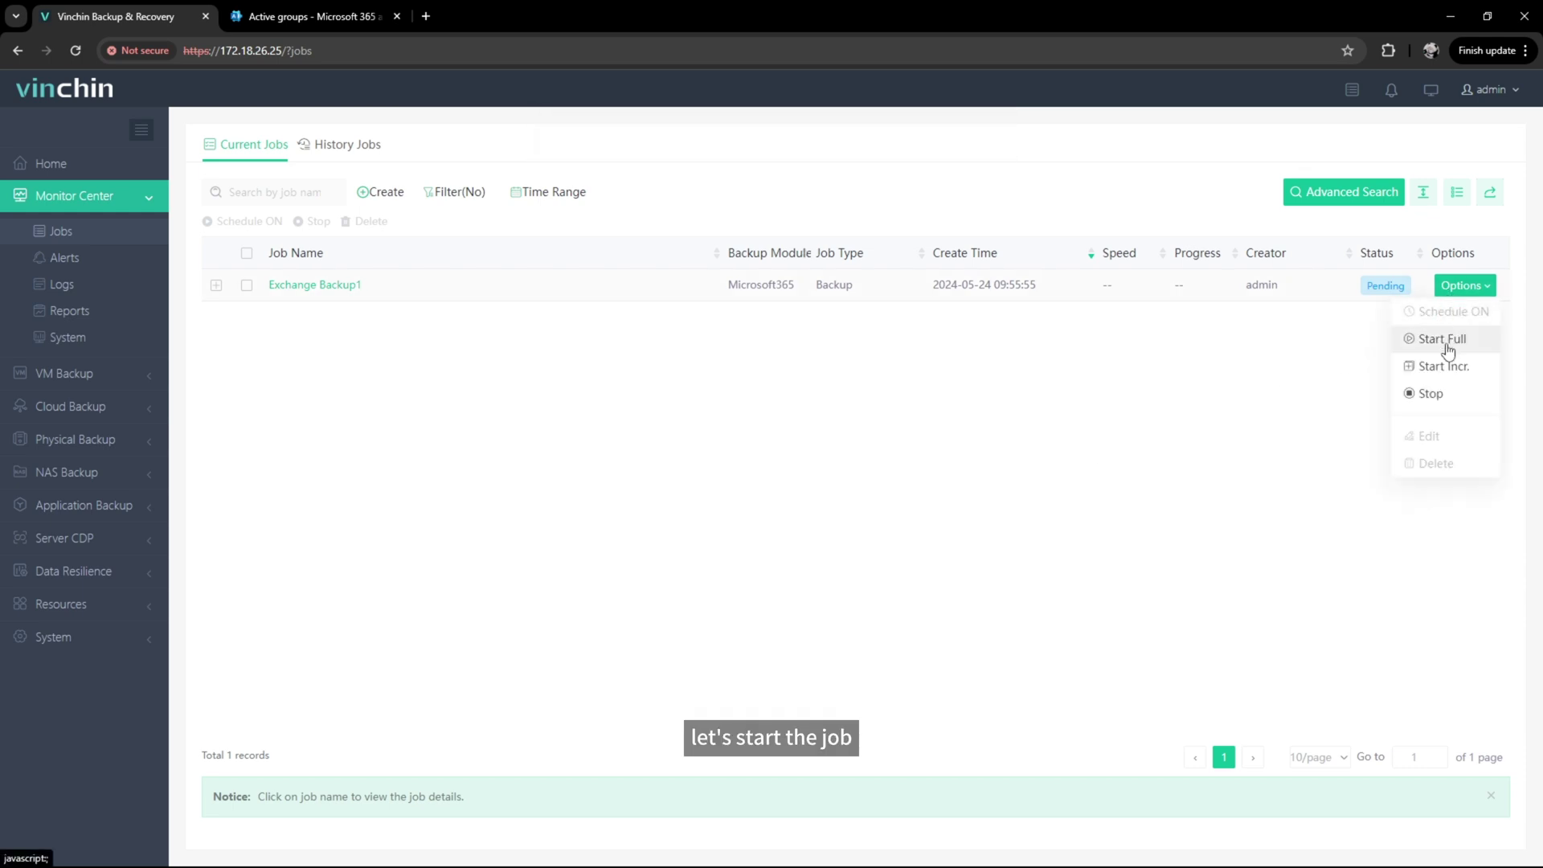
click(1447, 348)
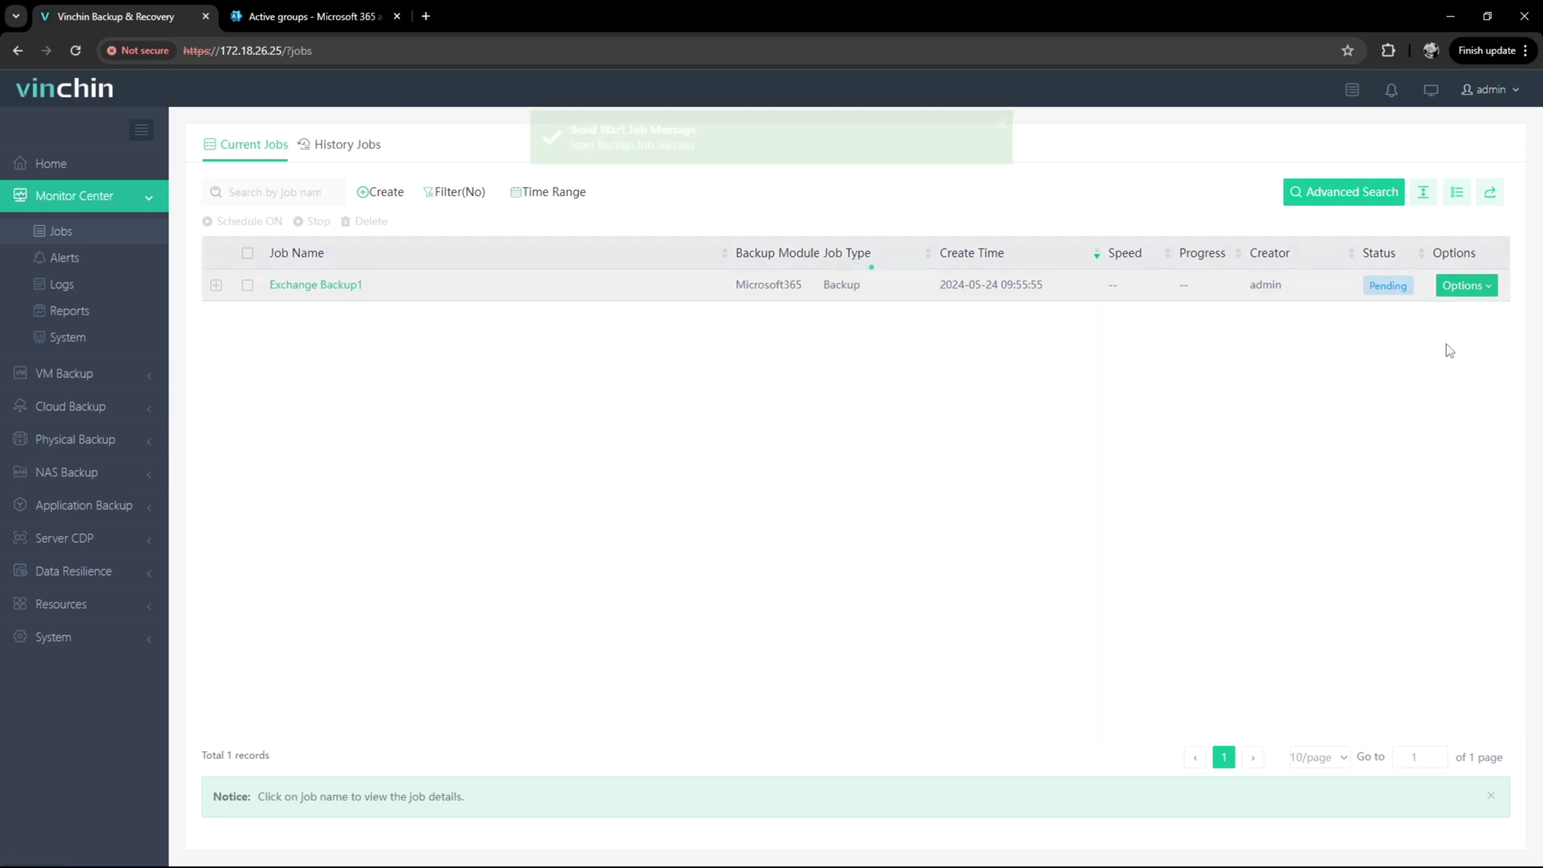
Examine the Exchange Backup1 job details, including its run log, organization list and the expanded full backup history record.
click(325, 296)
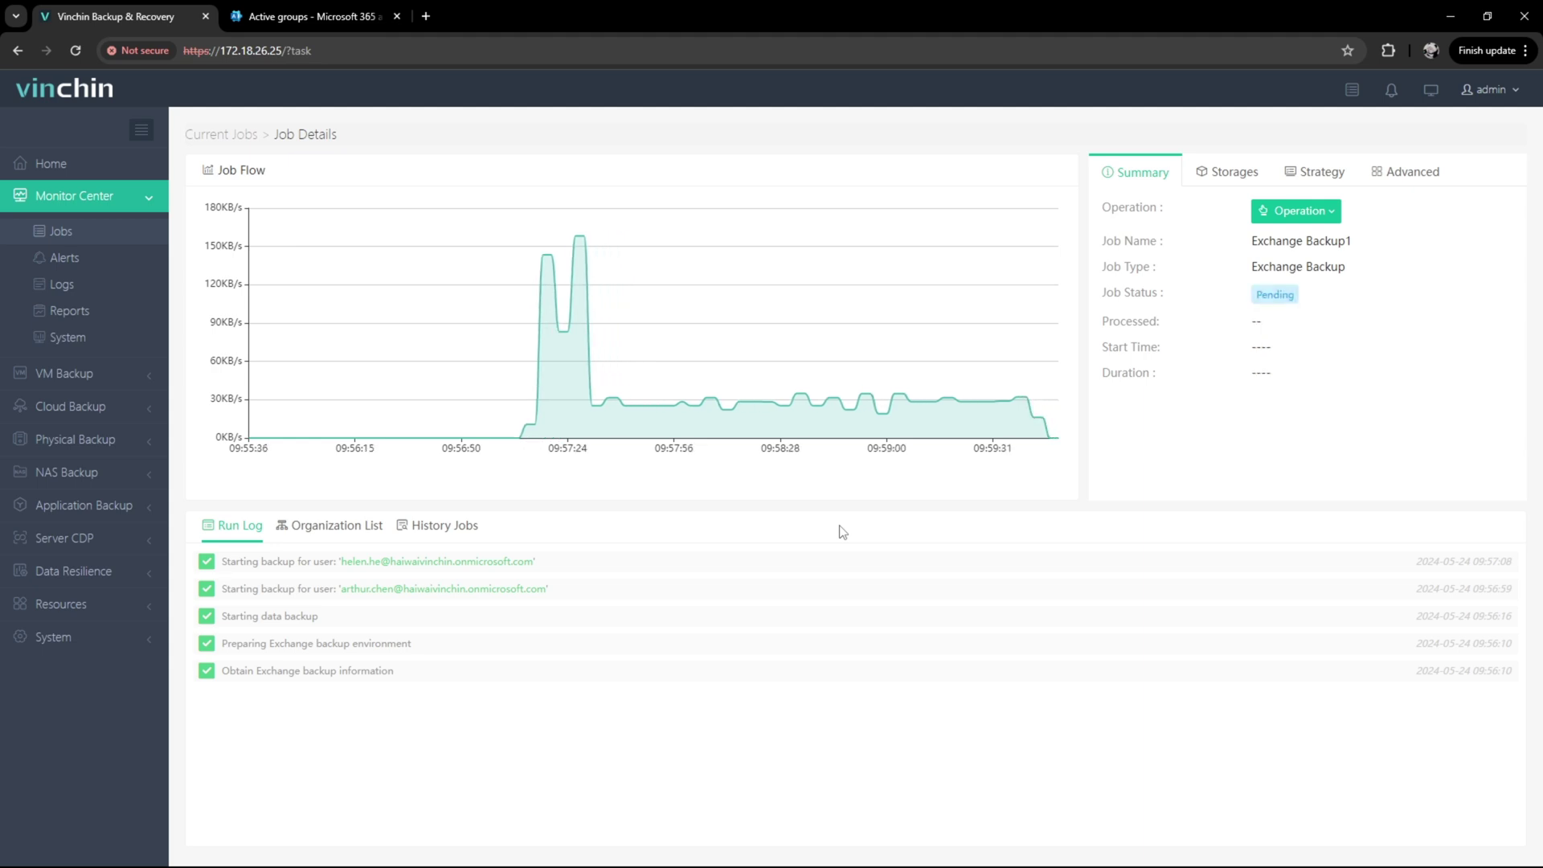
click(351, 537)
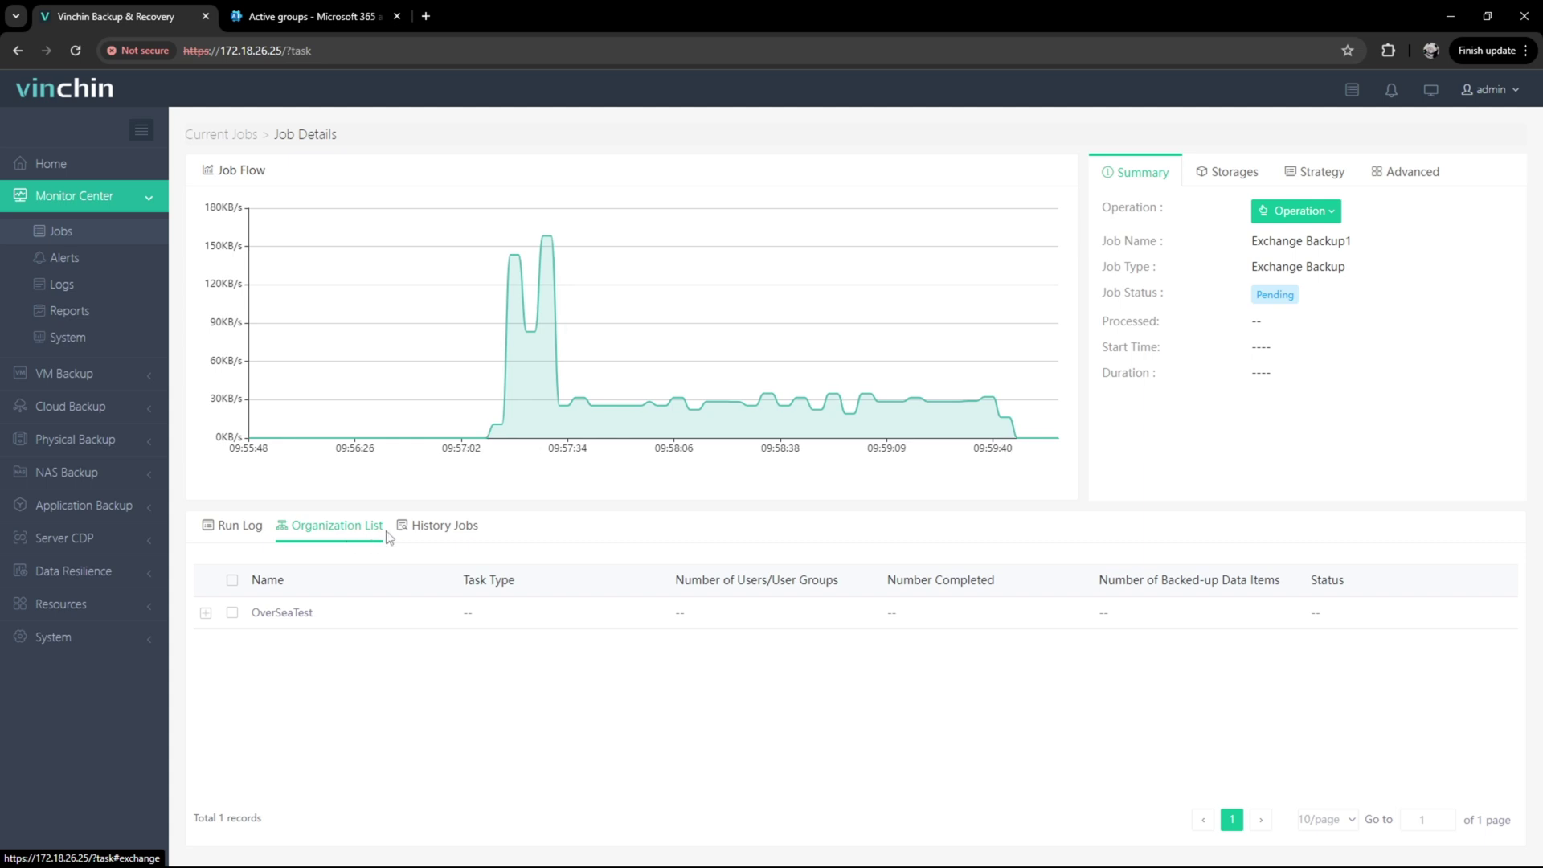
click(431, 537)
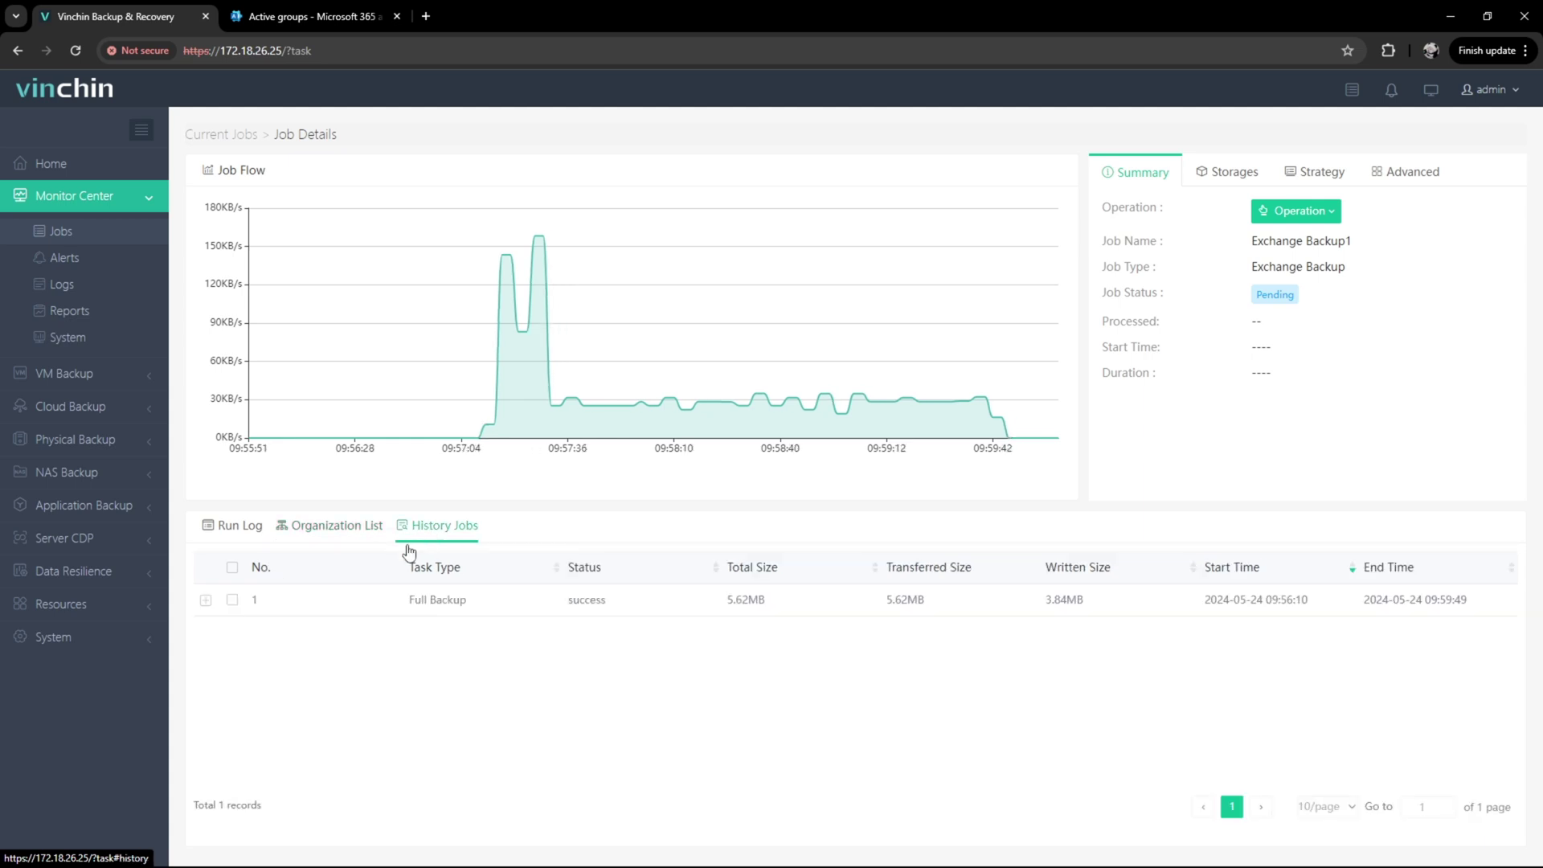
click(206, 601)
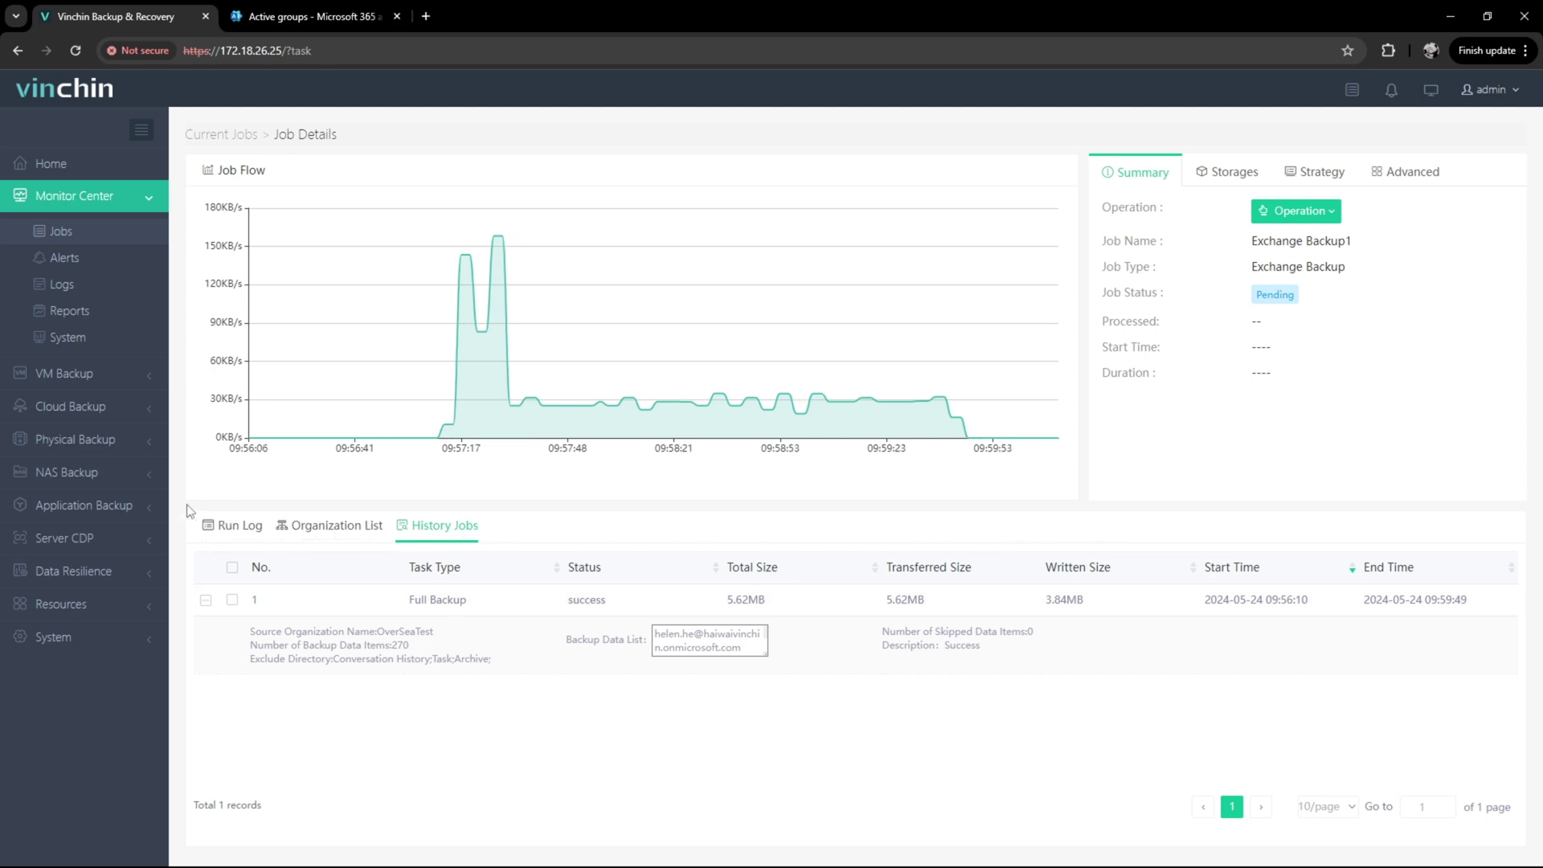
View the restore points stored for Exchange Backup1 in the M365 backup data.
click(137, 510)
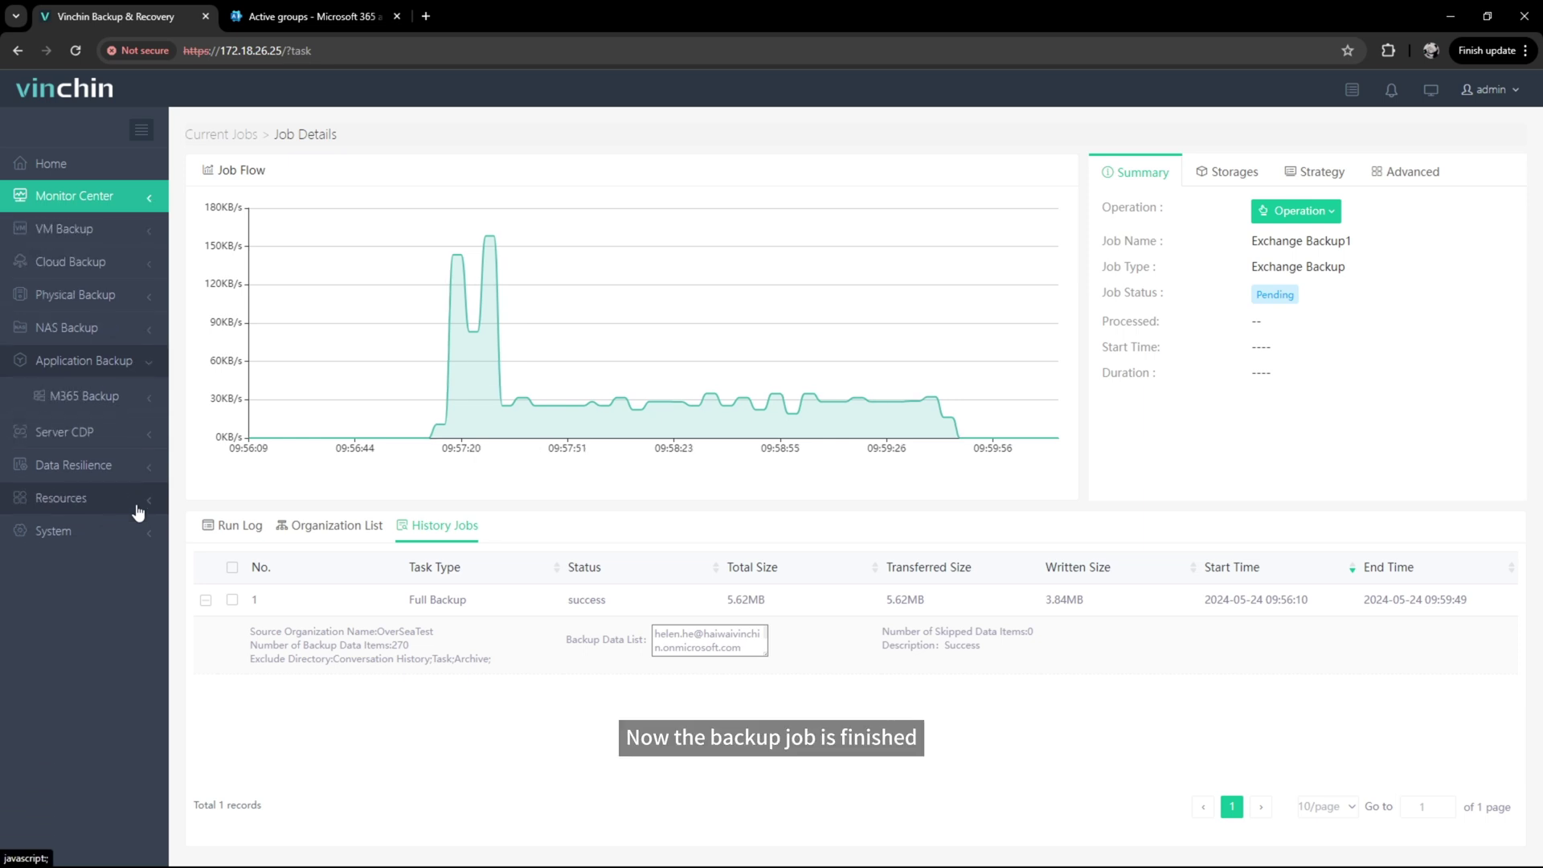
click(135, 402)
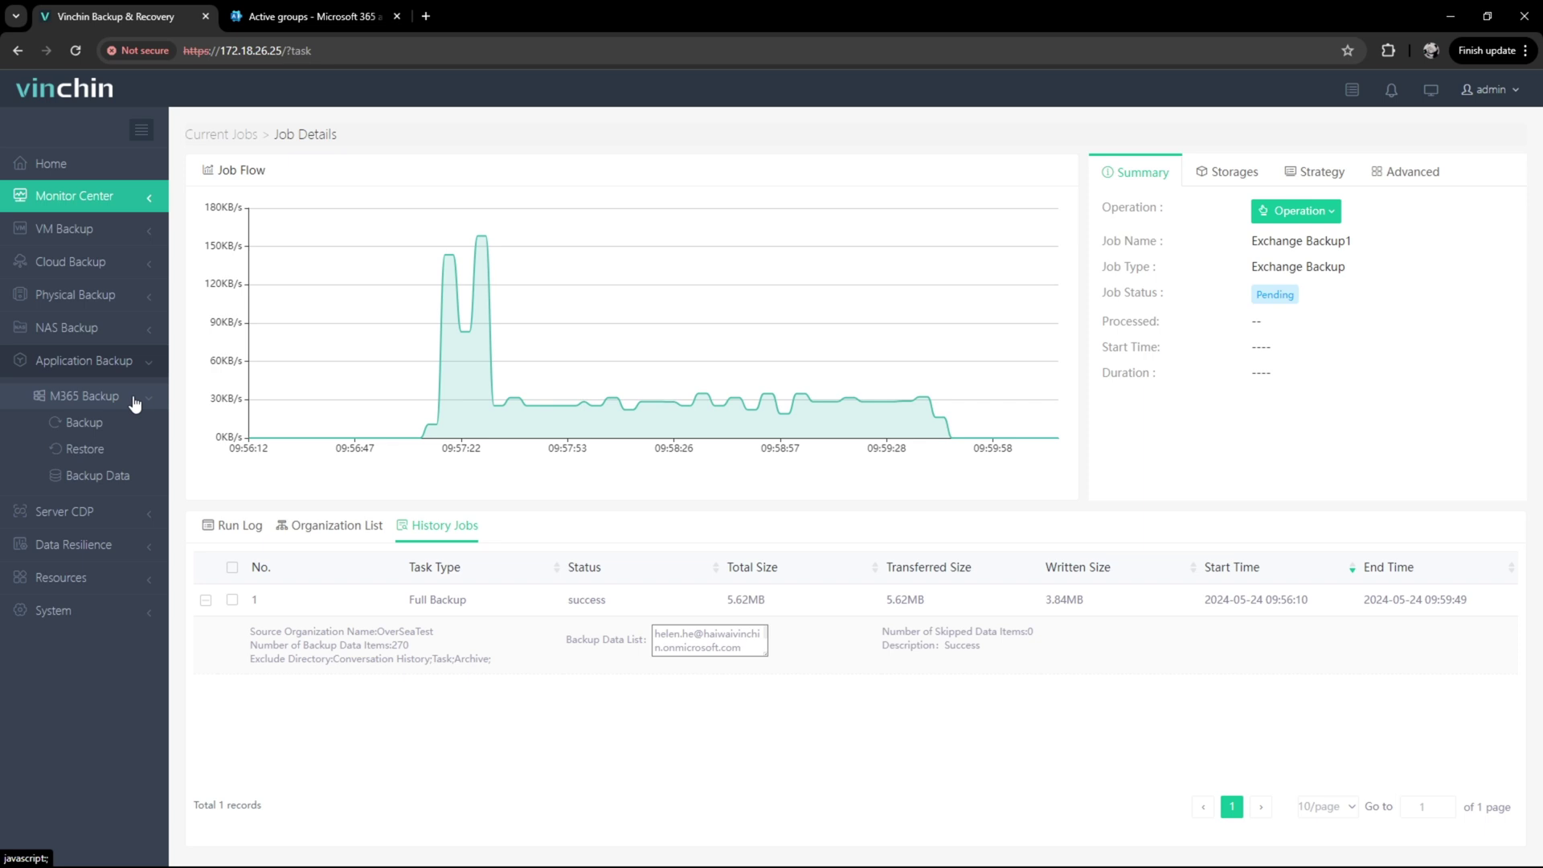
click(129, 480)
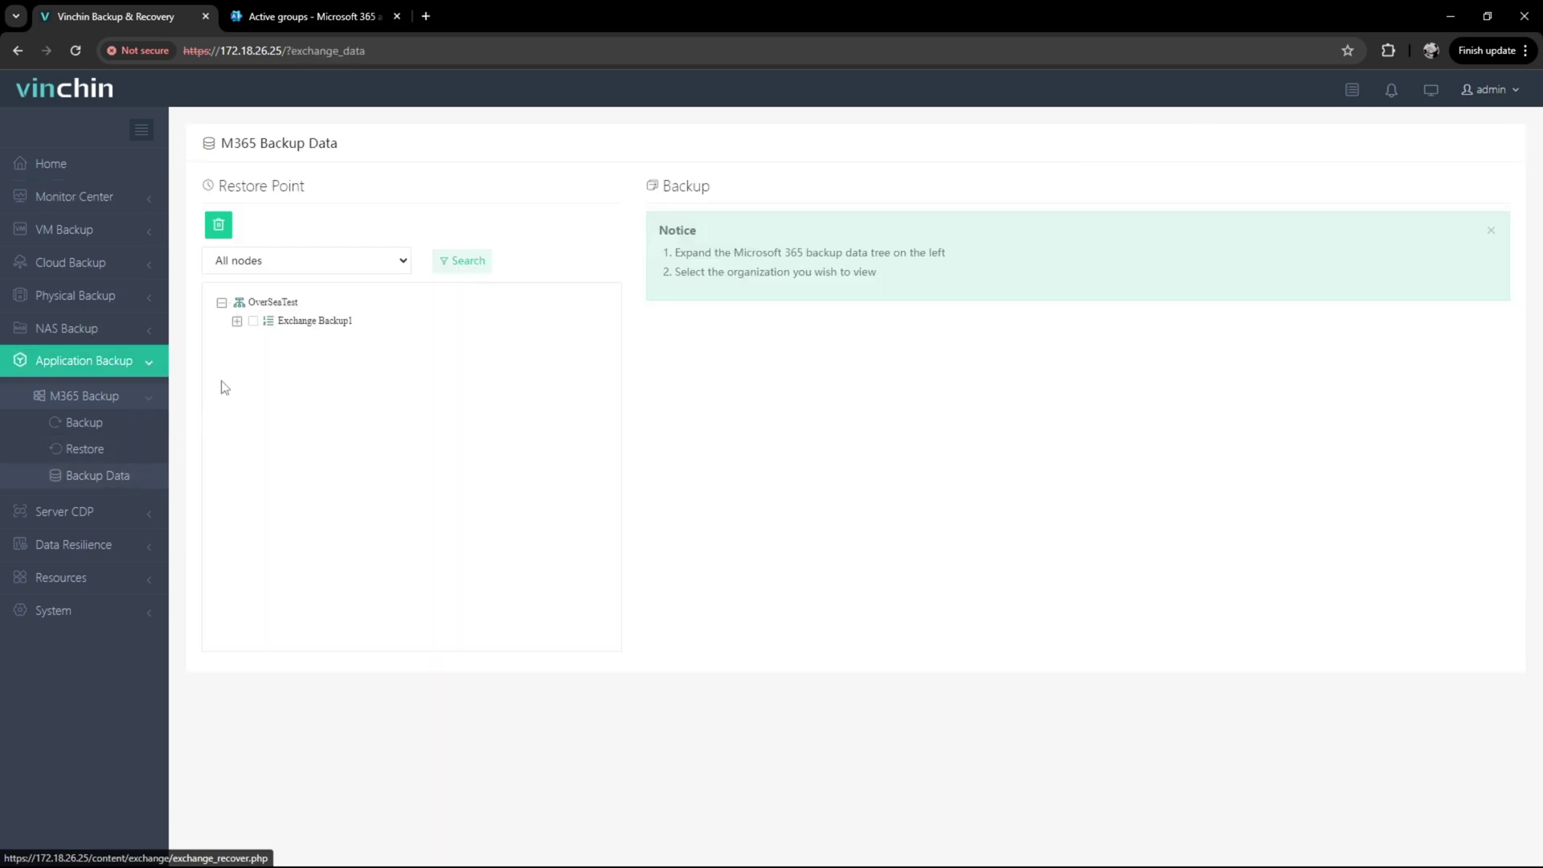
click(237, 321)
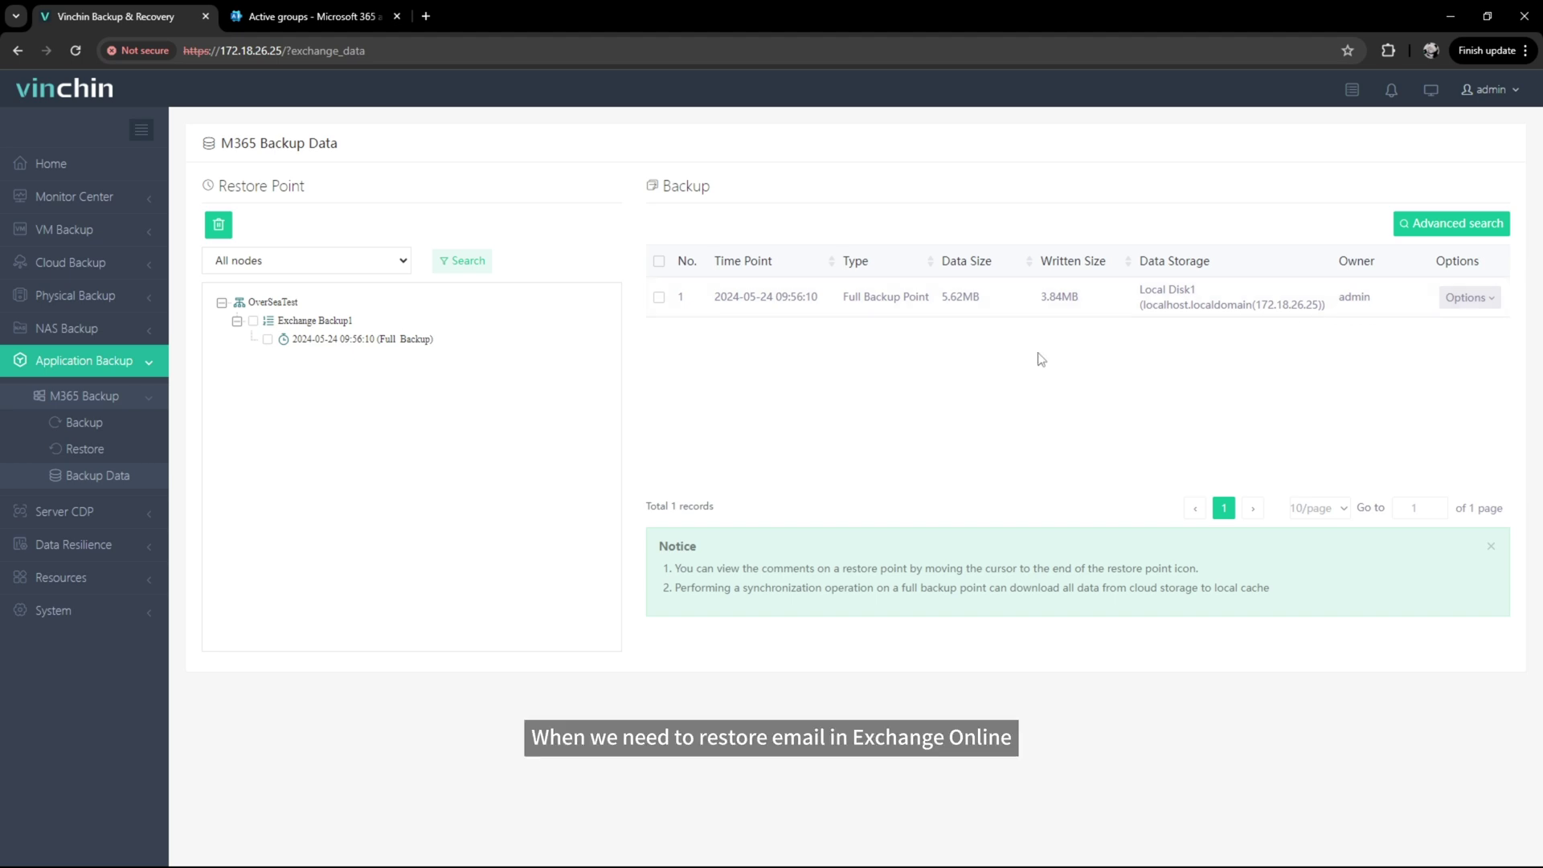
click(132, 453)
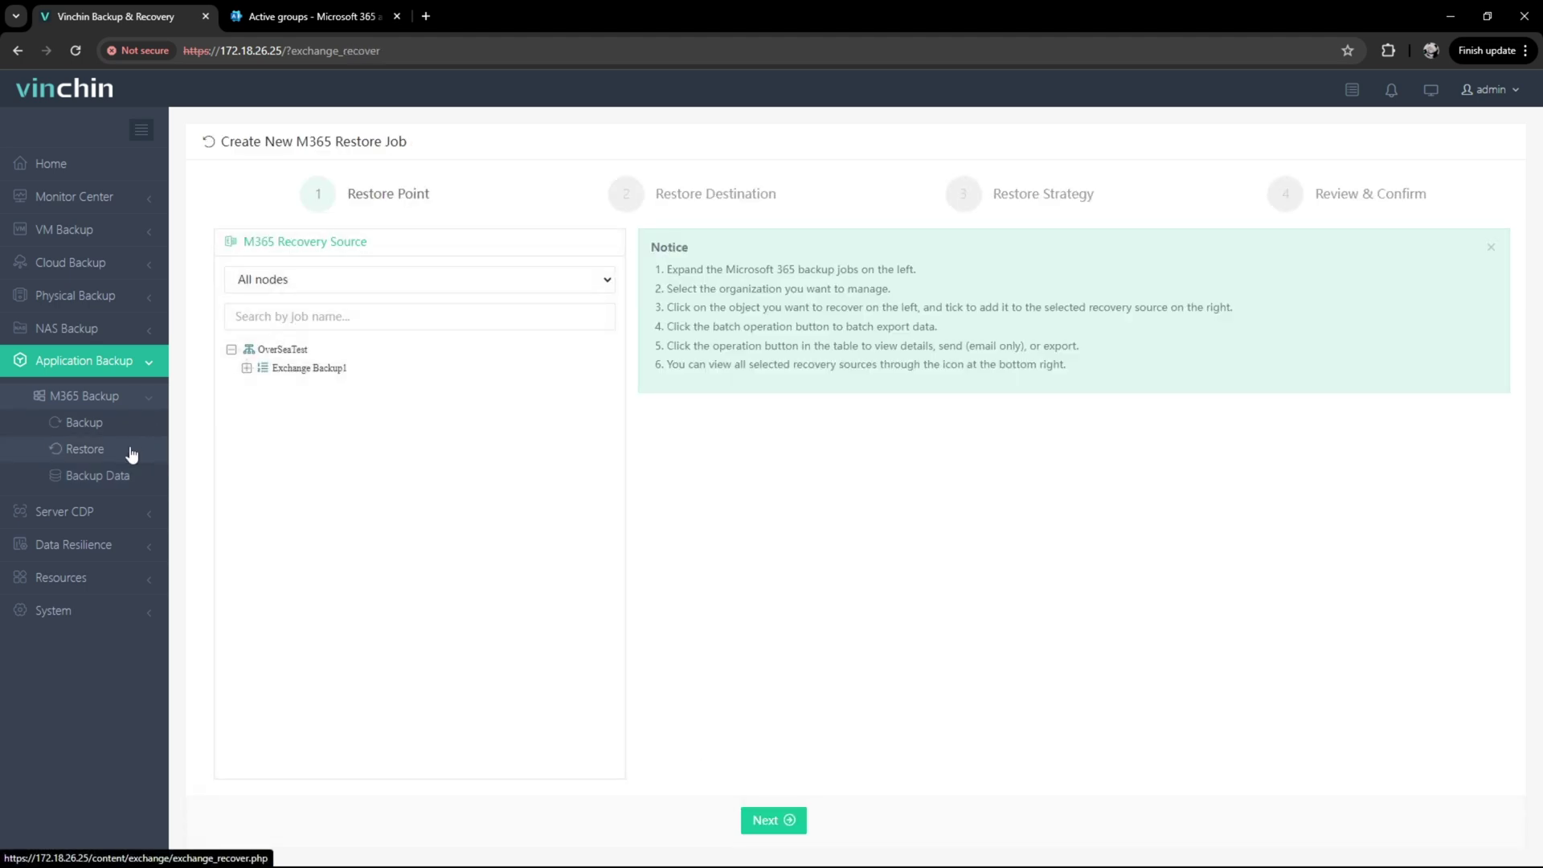
click(247, 369)
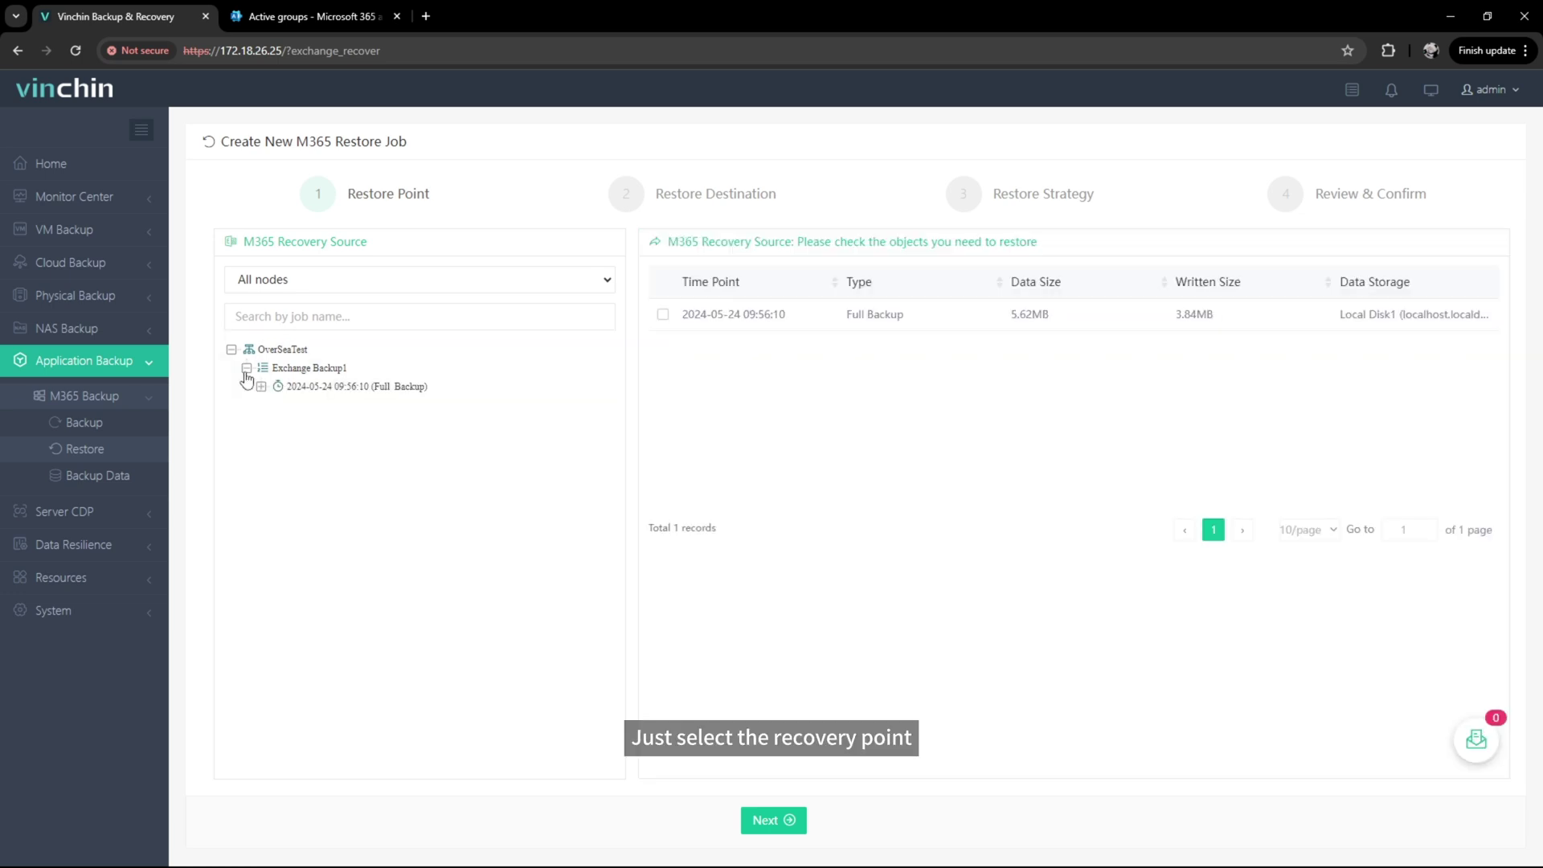
click(260, 388)
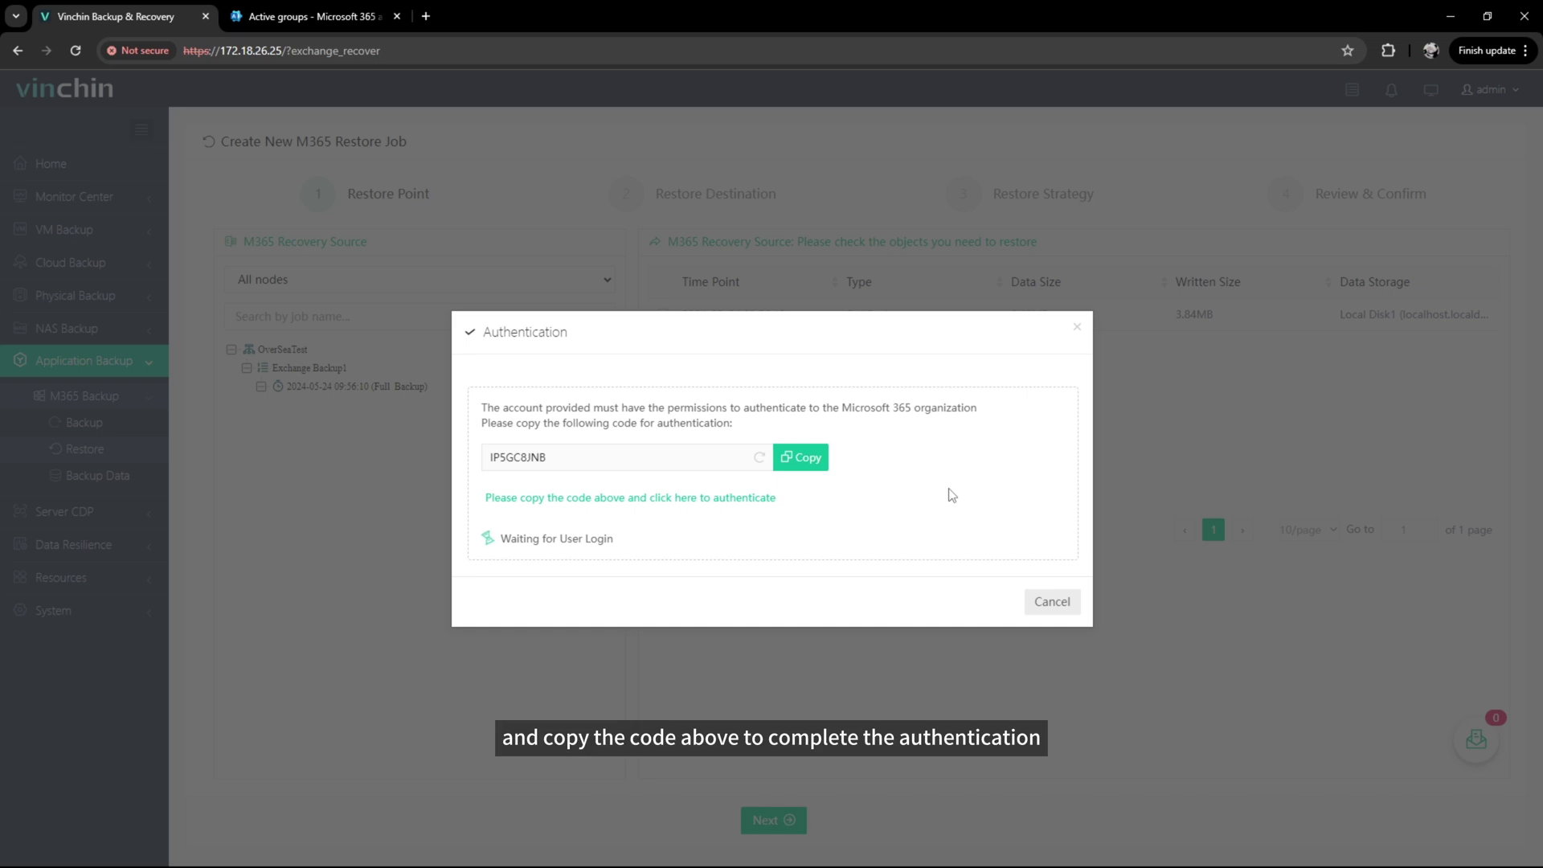
Authenticate to the Microsoft 365 organization with the copied device code and the first listed account, and return to the restore job.
click(813, 470)
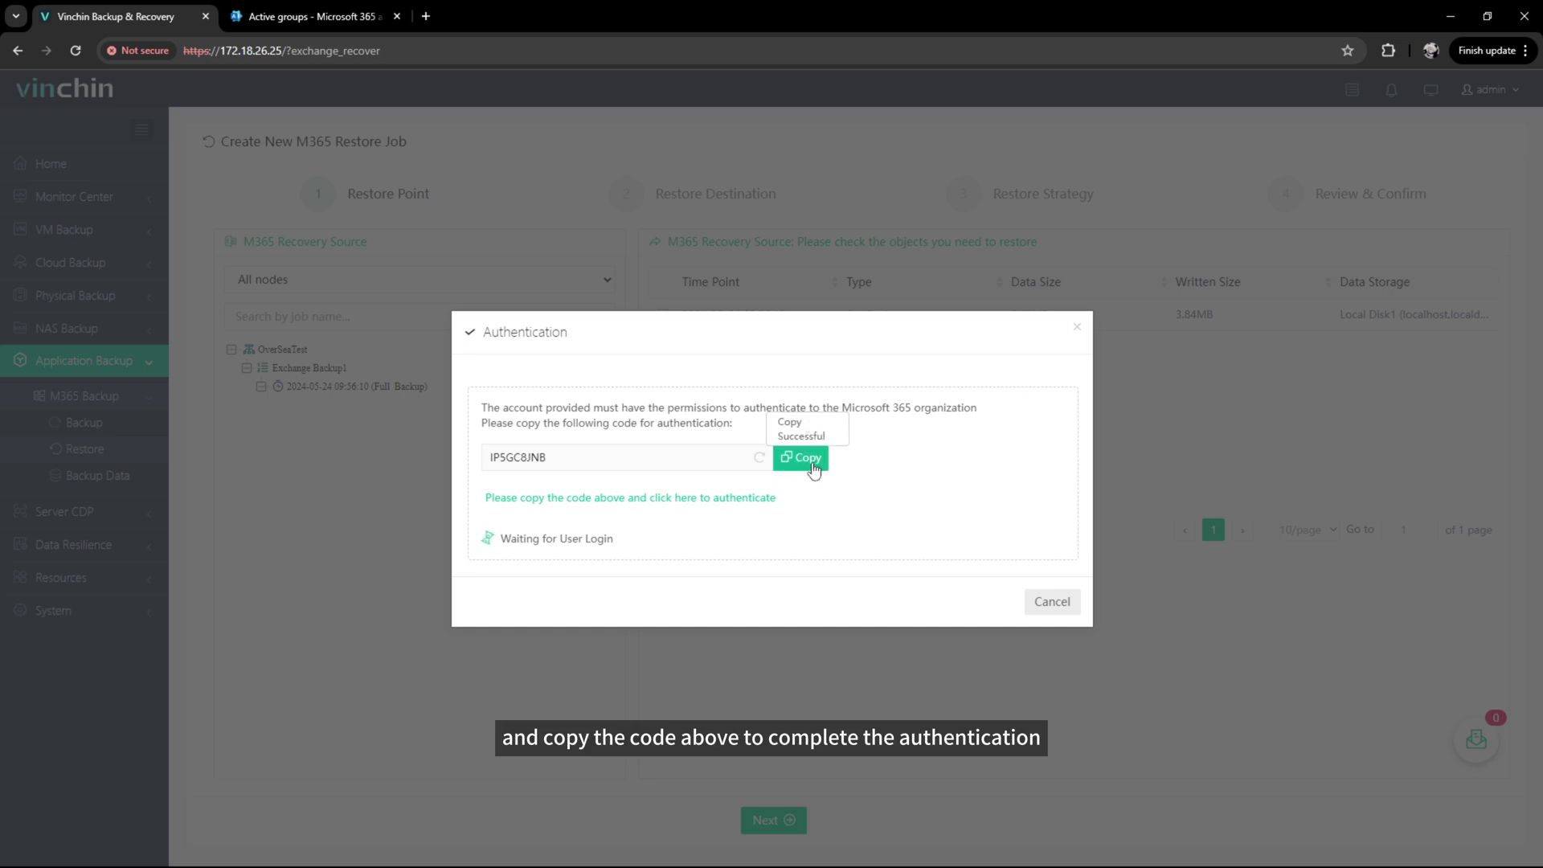
click(738, 499)
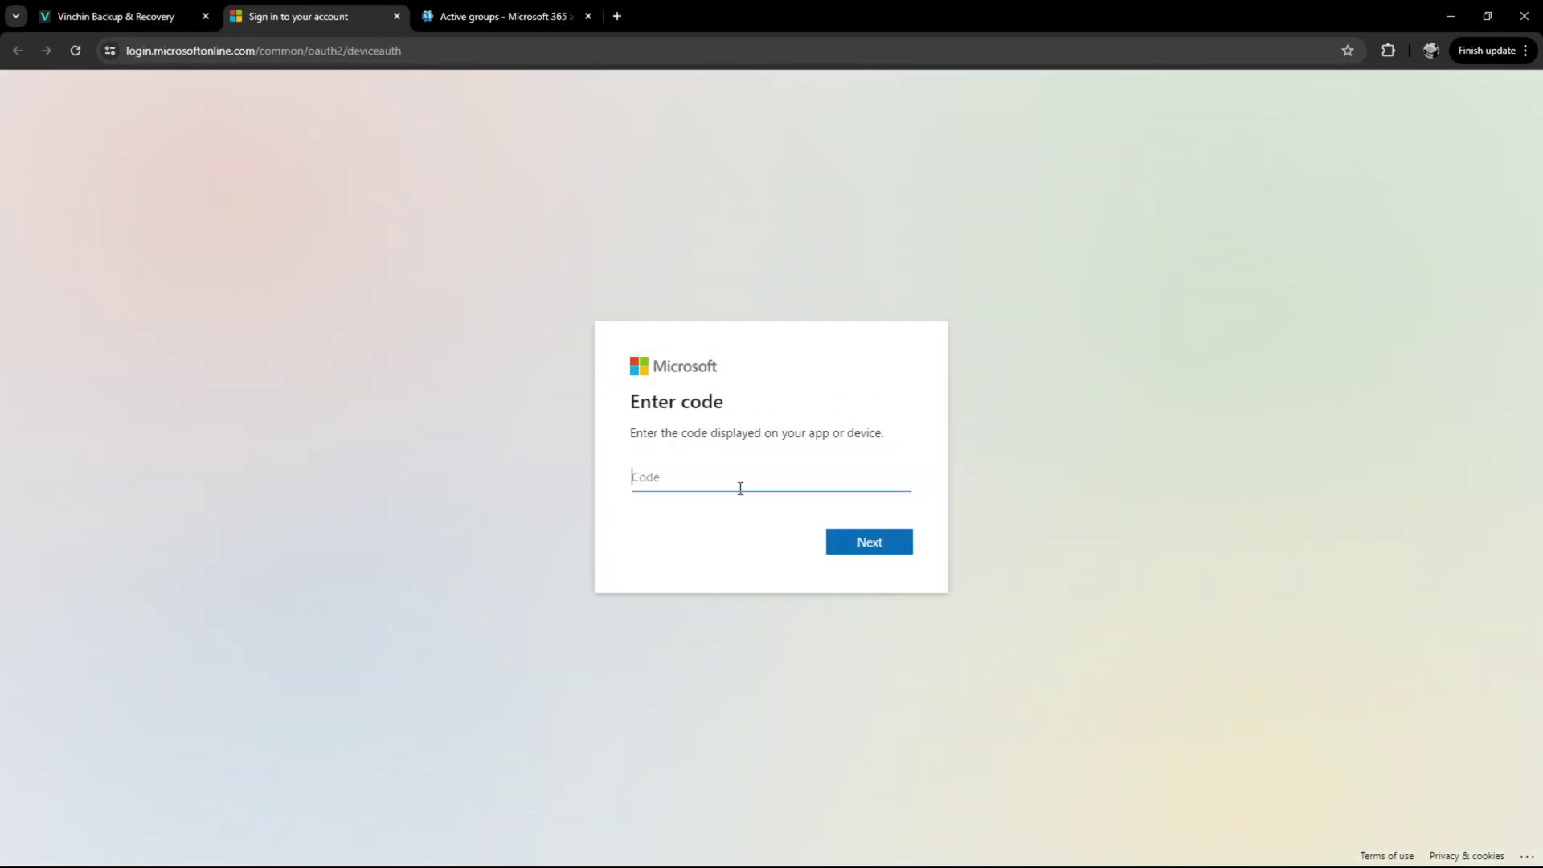
key(ctrl+v)
click(855, 540)
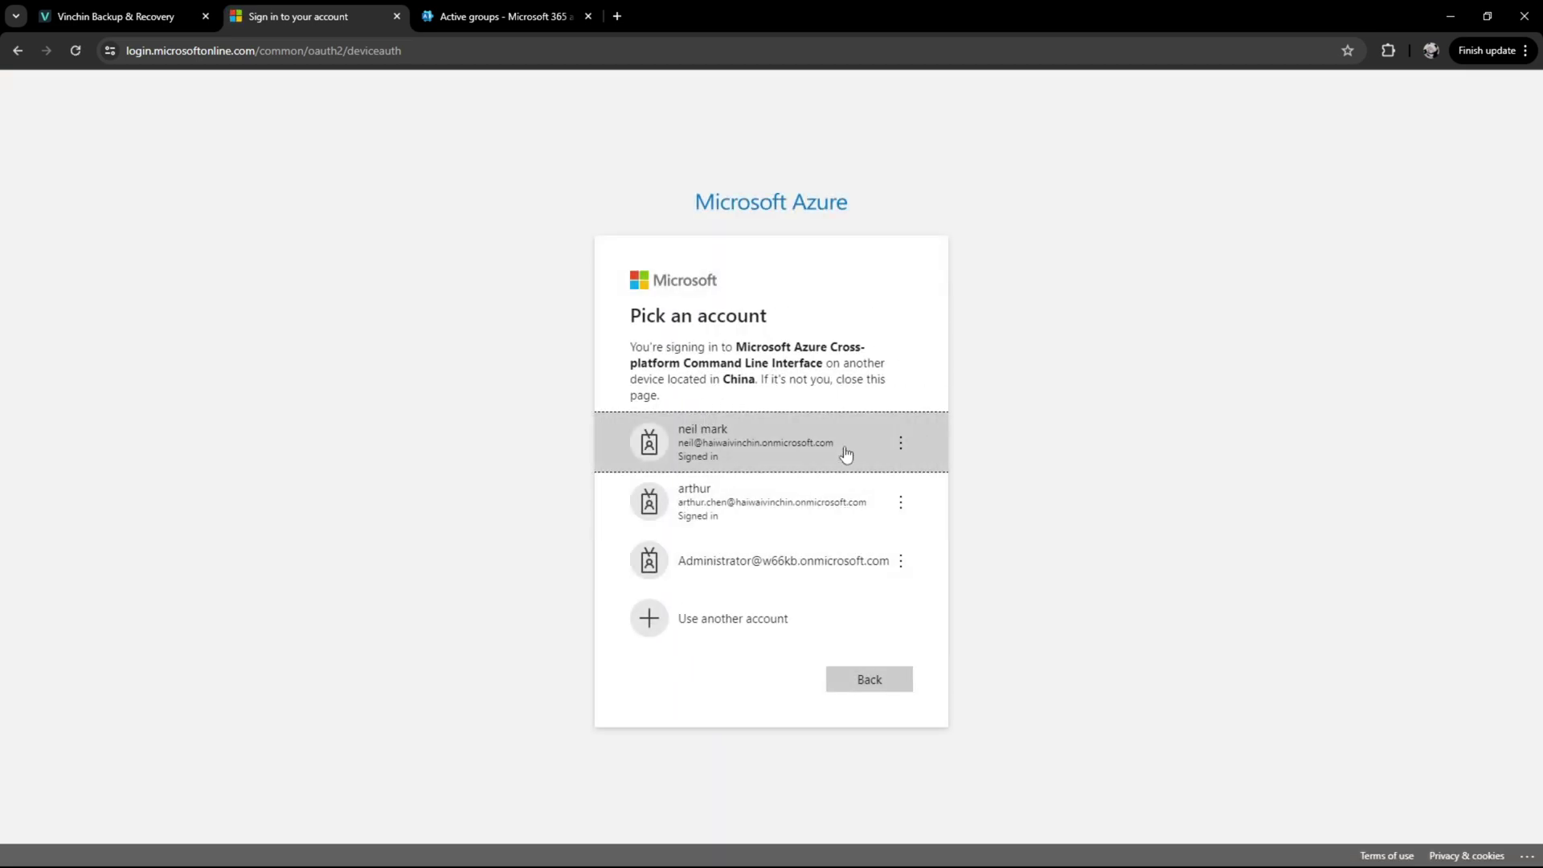
click(846, 454)
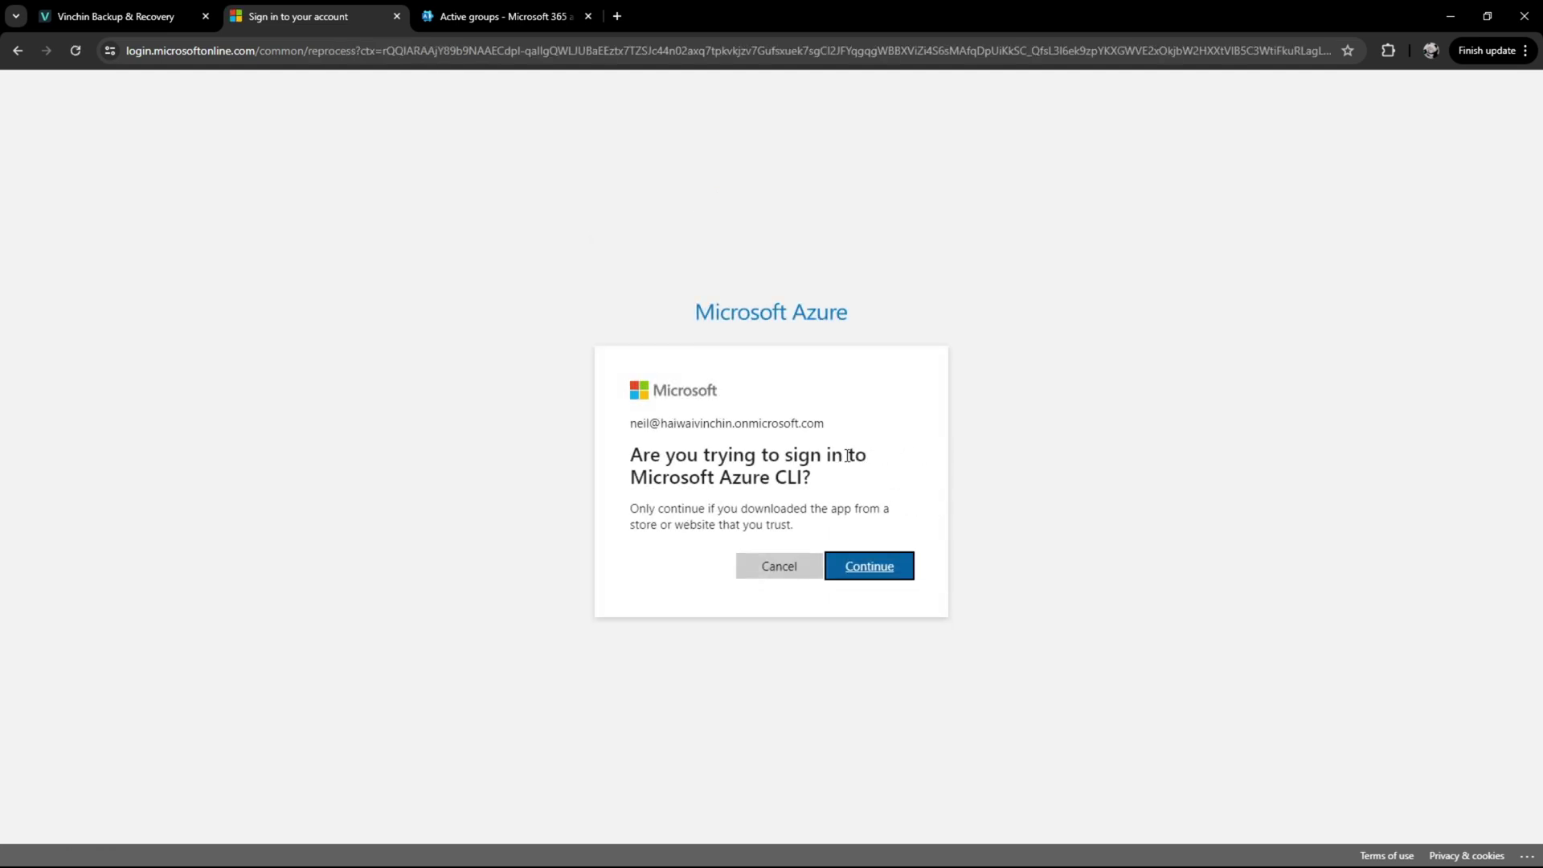
drag(864, 491, 867, 490)
click(887, 559)
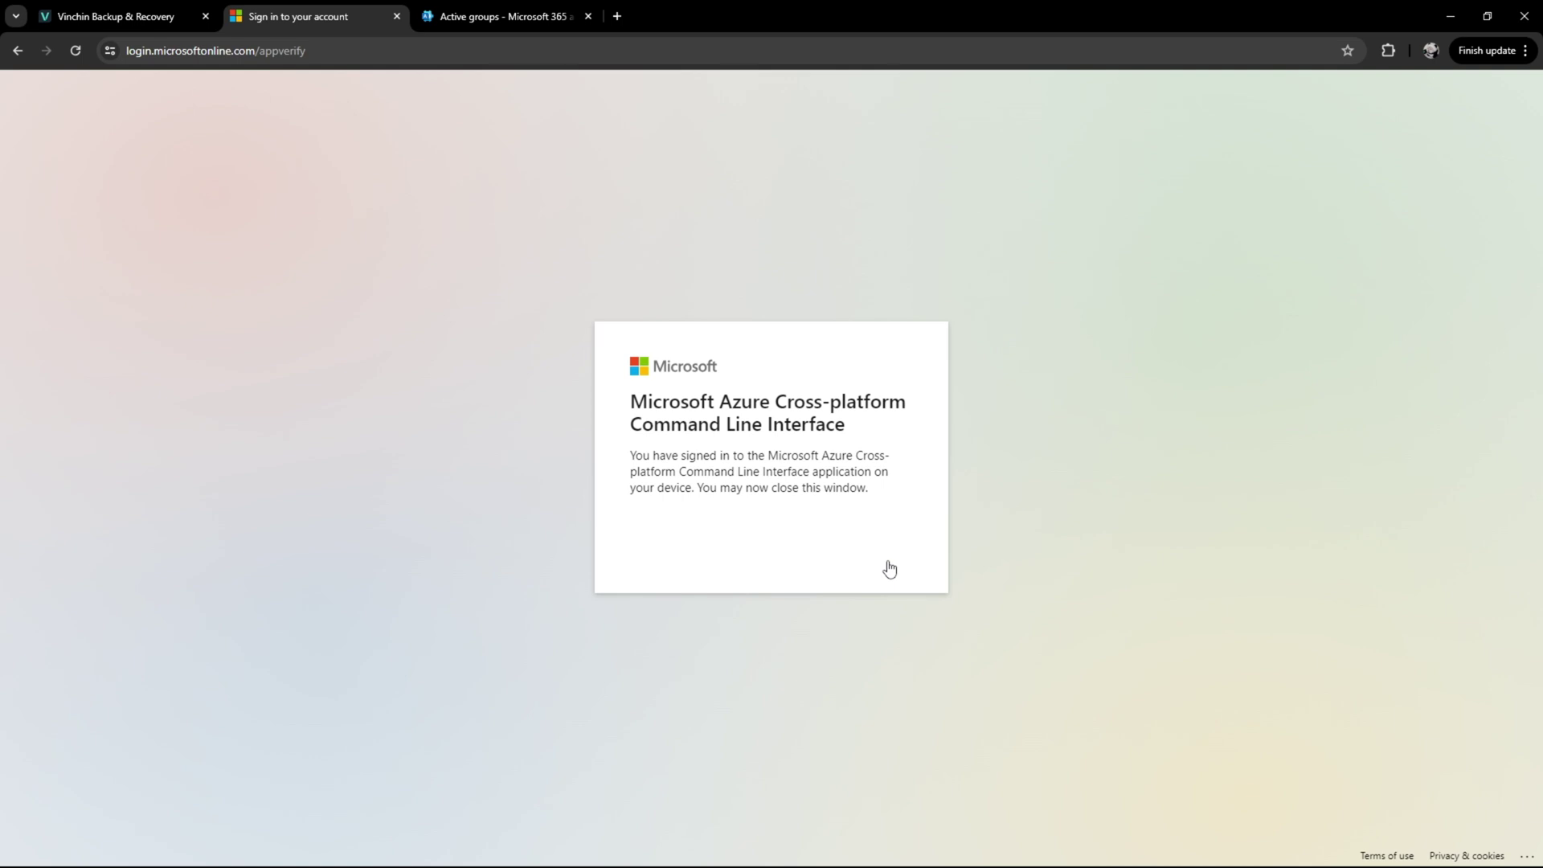
click(397, 16)
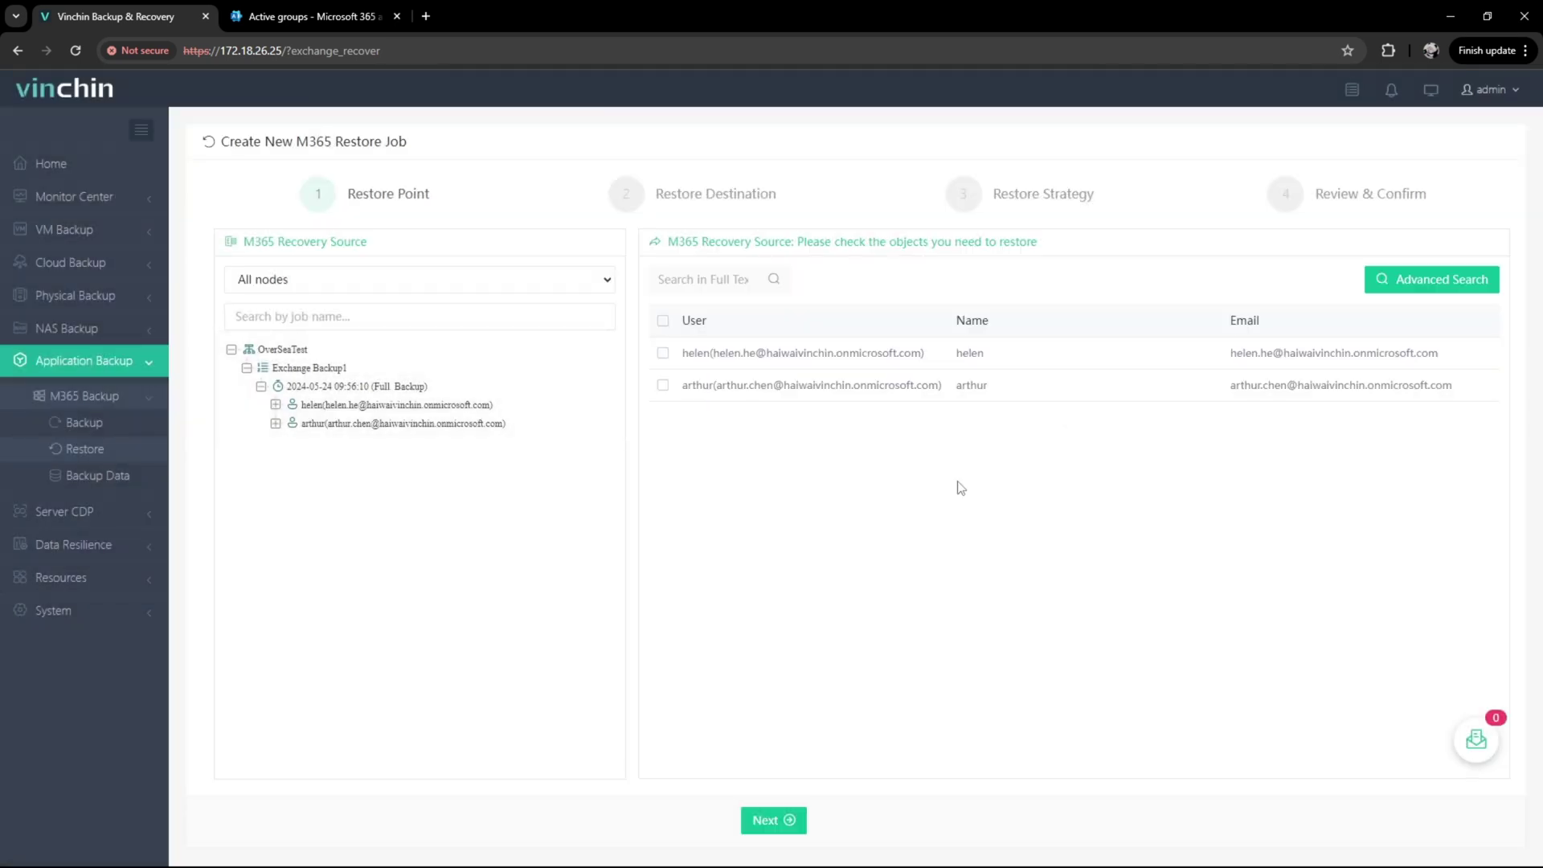
Add the first backed-up user's Inbox, Drafts and Sent Items folders to the recovery source.
click(275, 404)
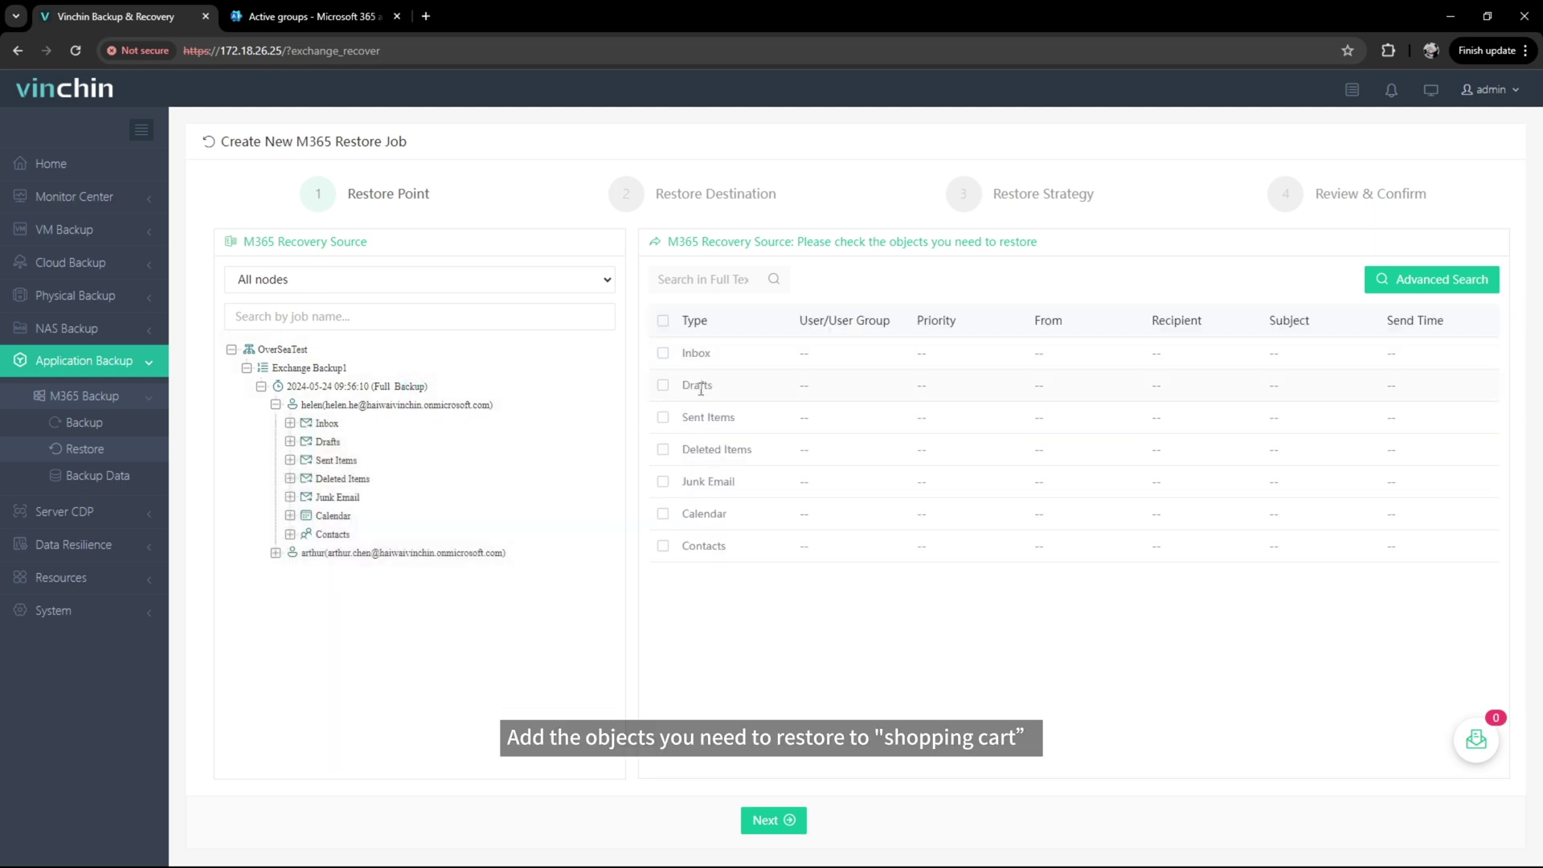
click(663, 353)
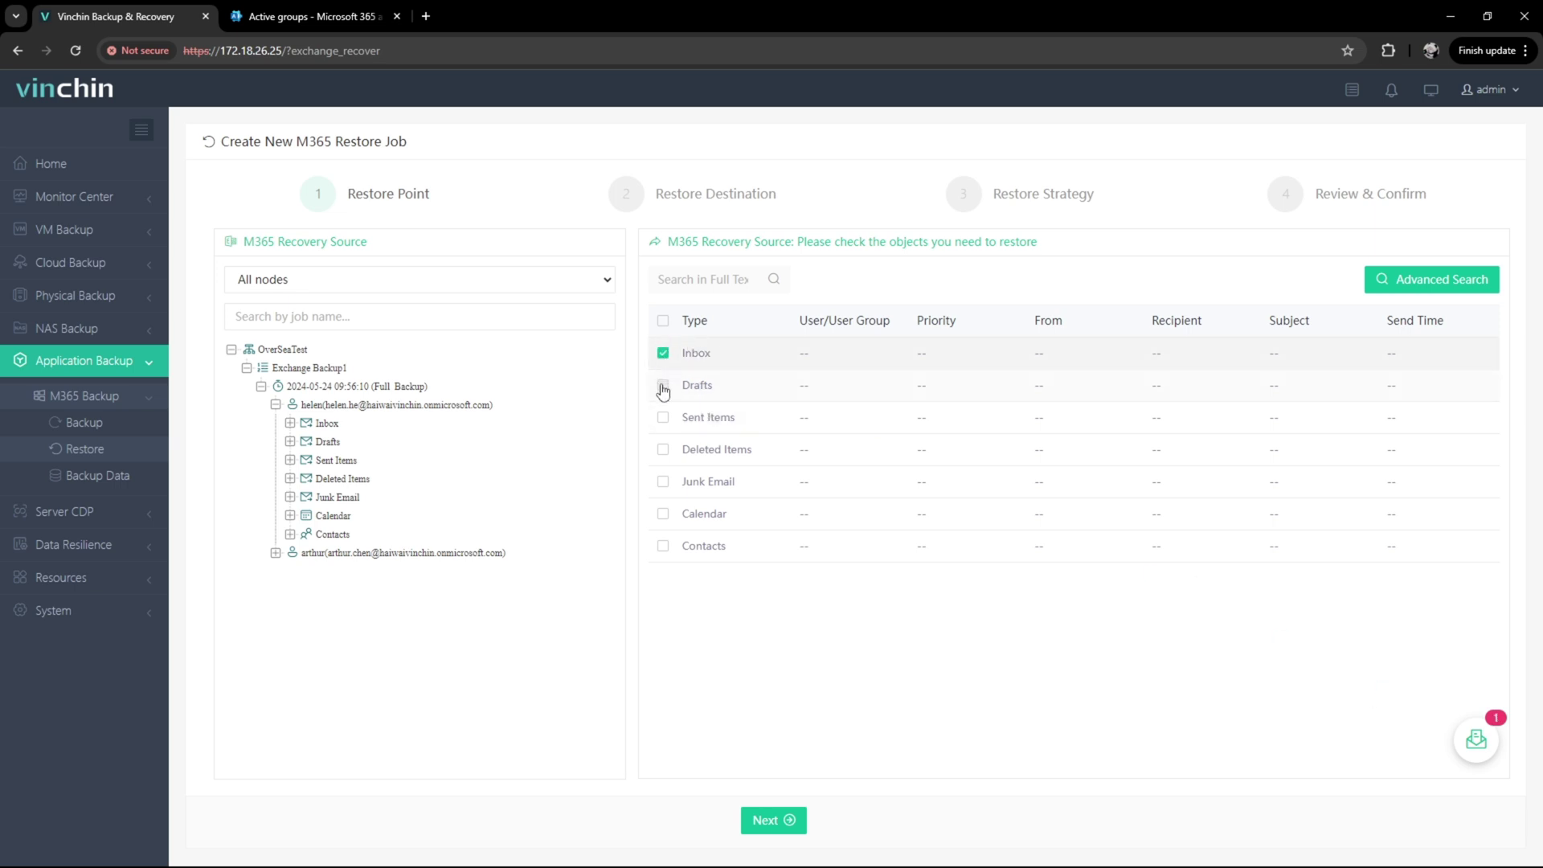
click(662, 385)
click(663, 418)
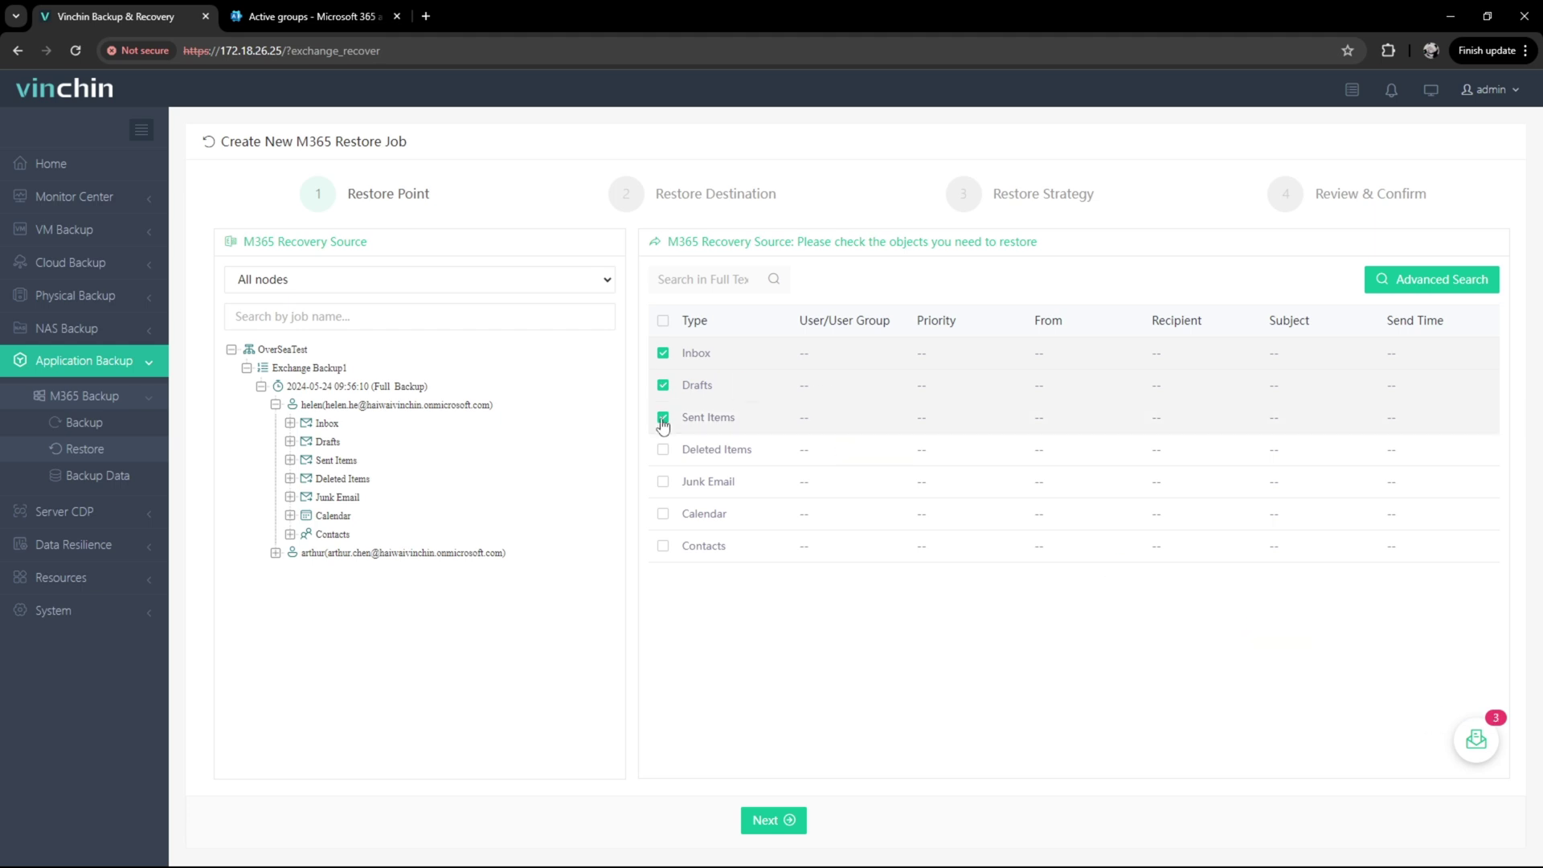
Expand the second backed-up user's folders and remove the first user's Inbox from the selected recovery source list.
click(274, 553)
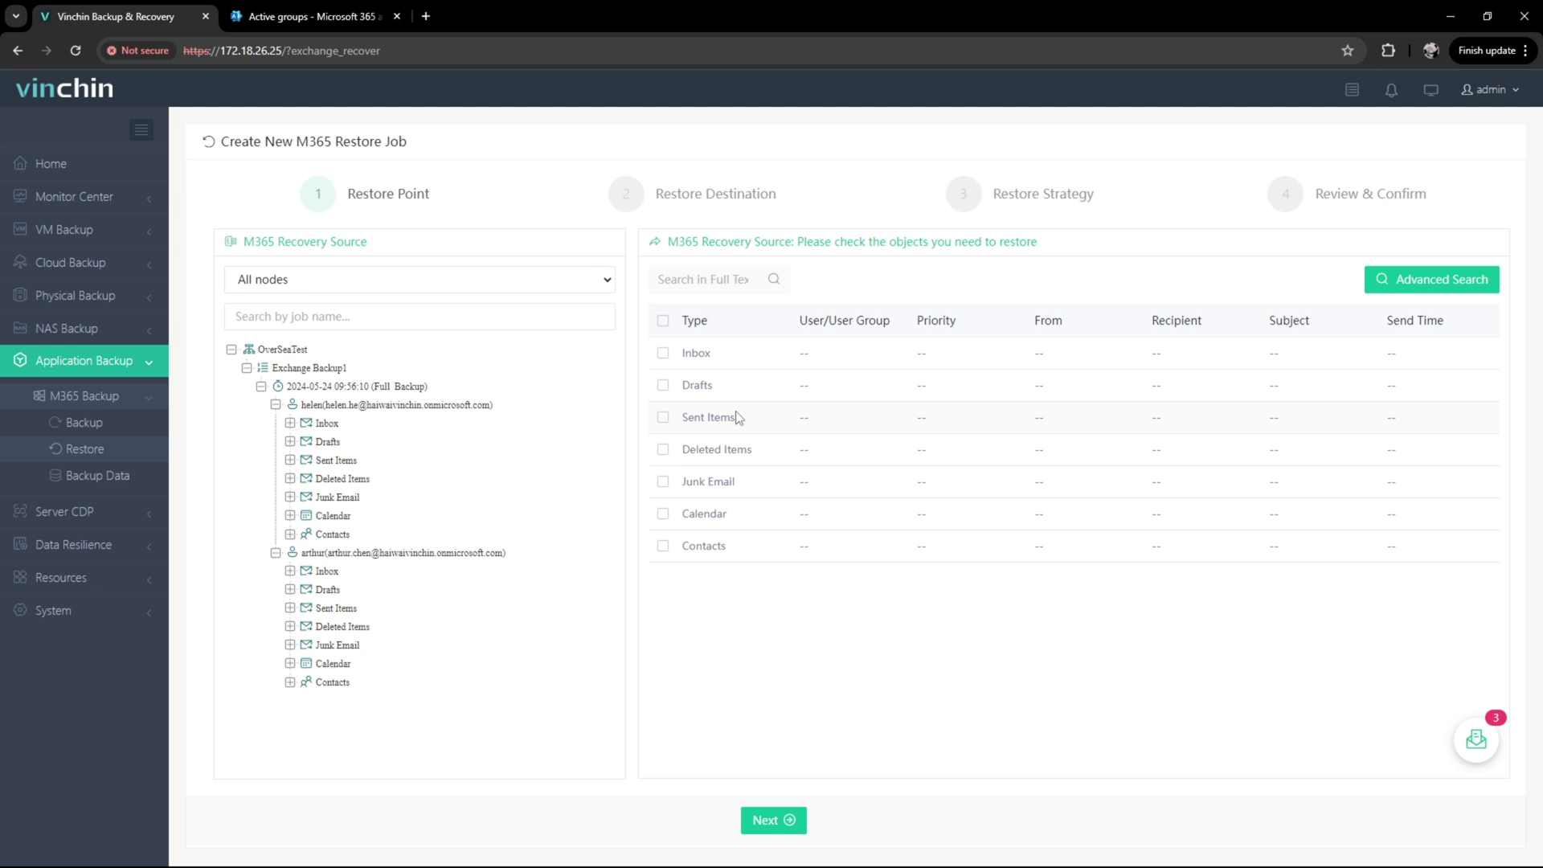
click(1491, 746)
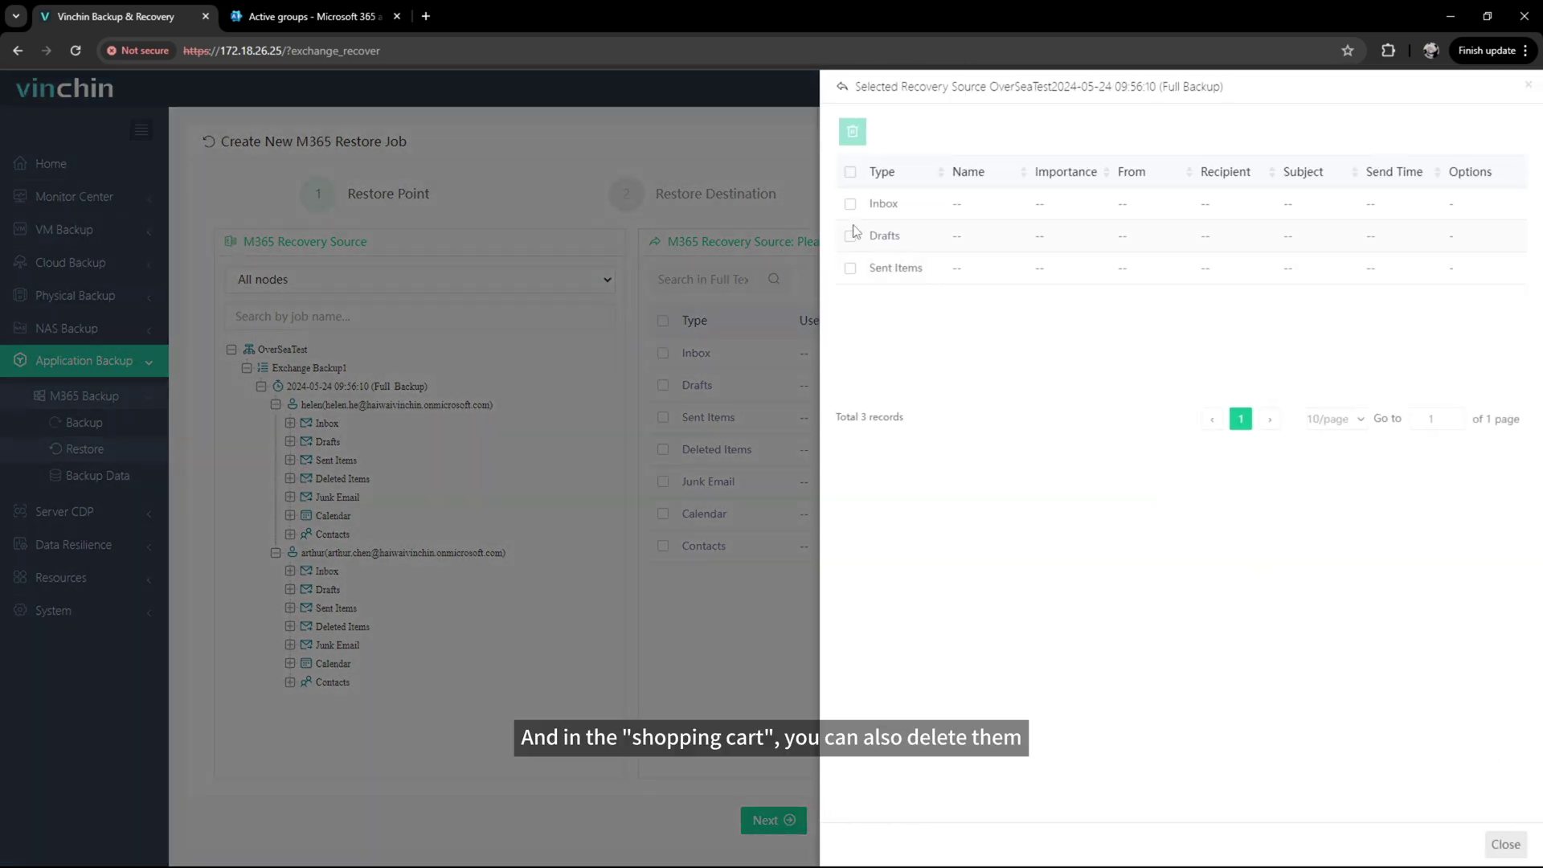
click(850, 203)
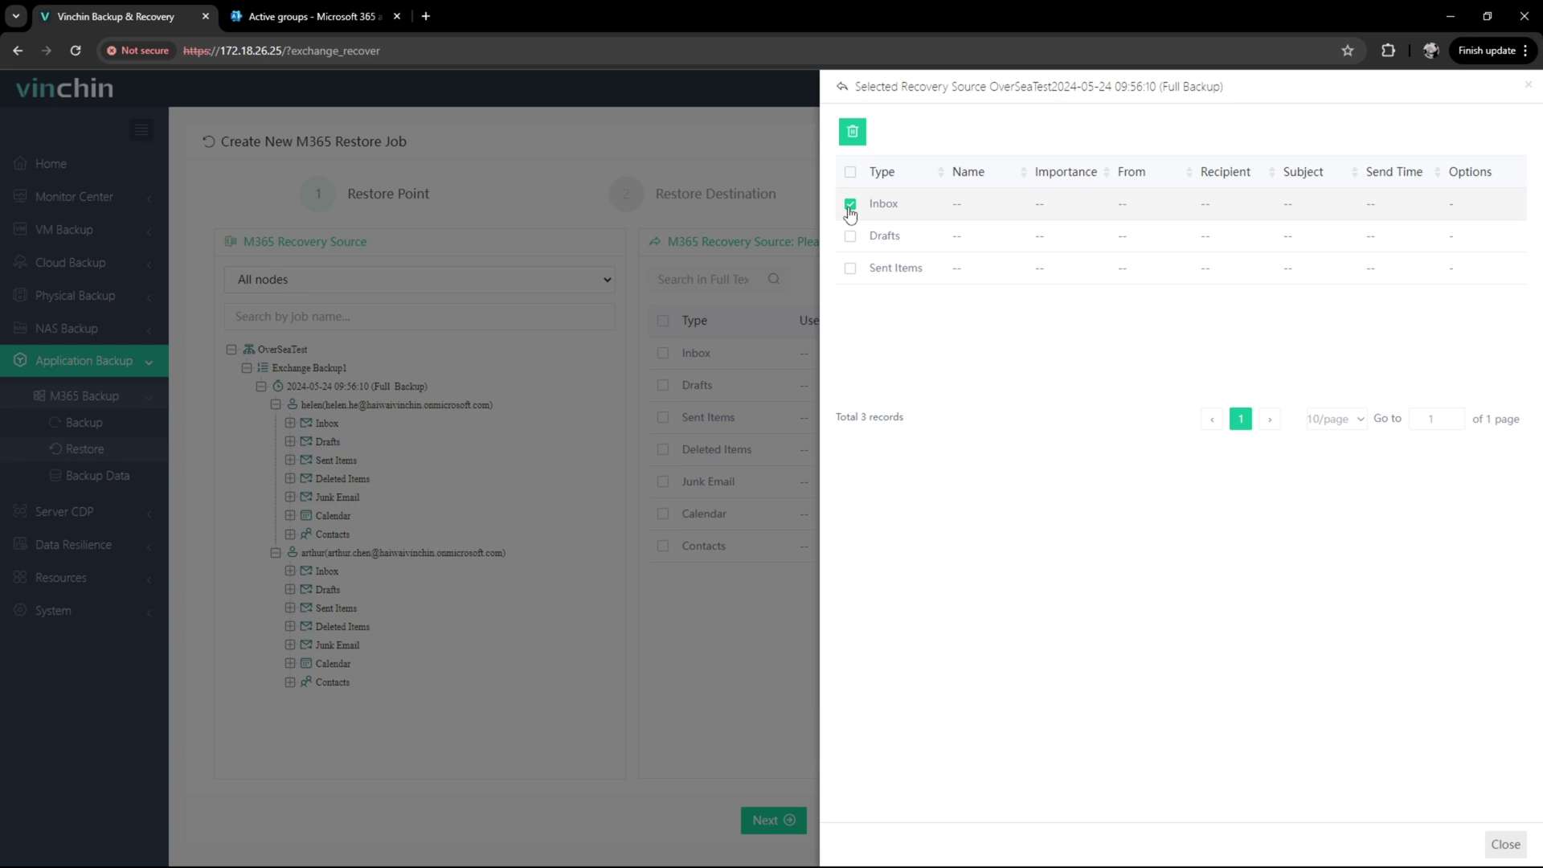
click(852, 133)
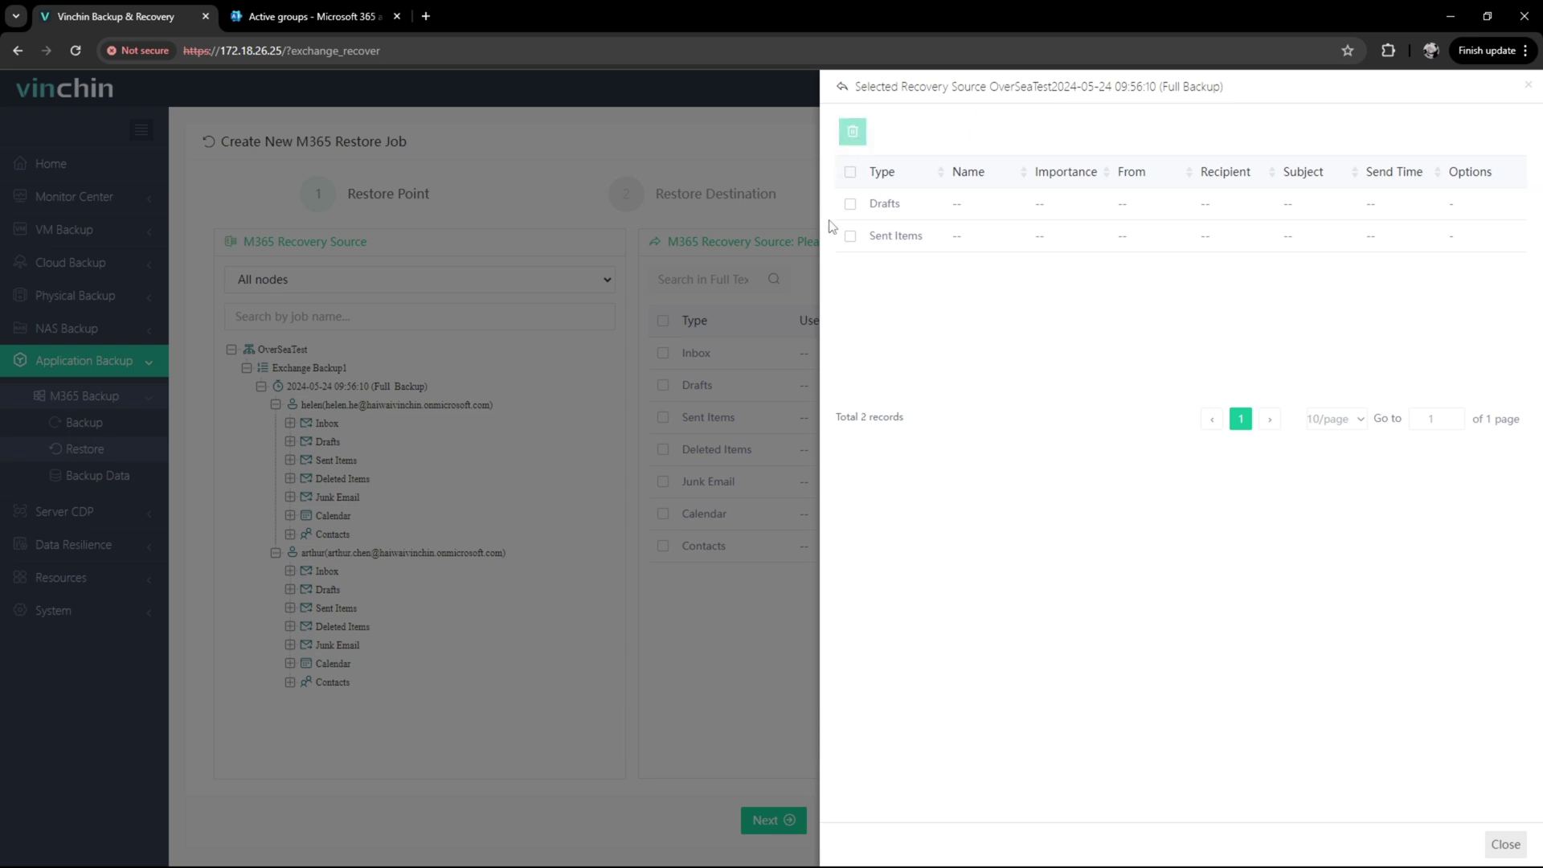
click(672, 620)
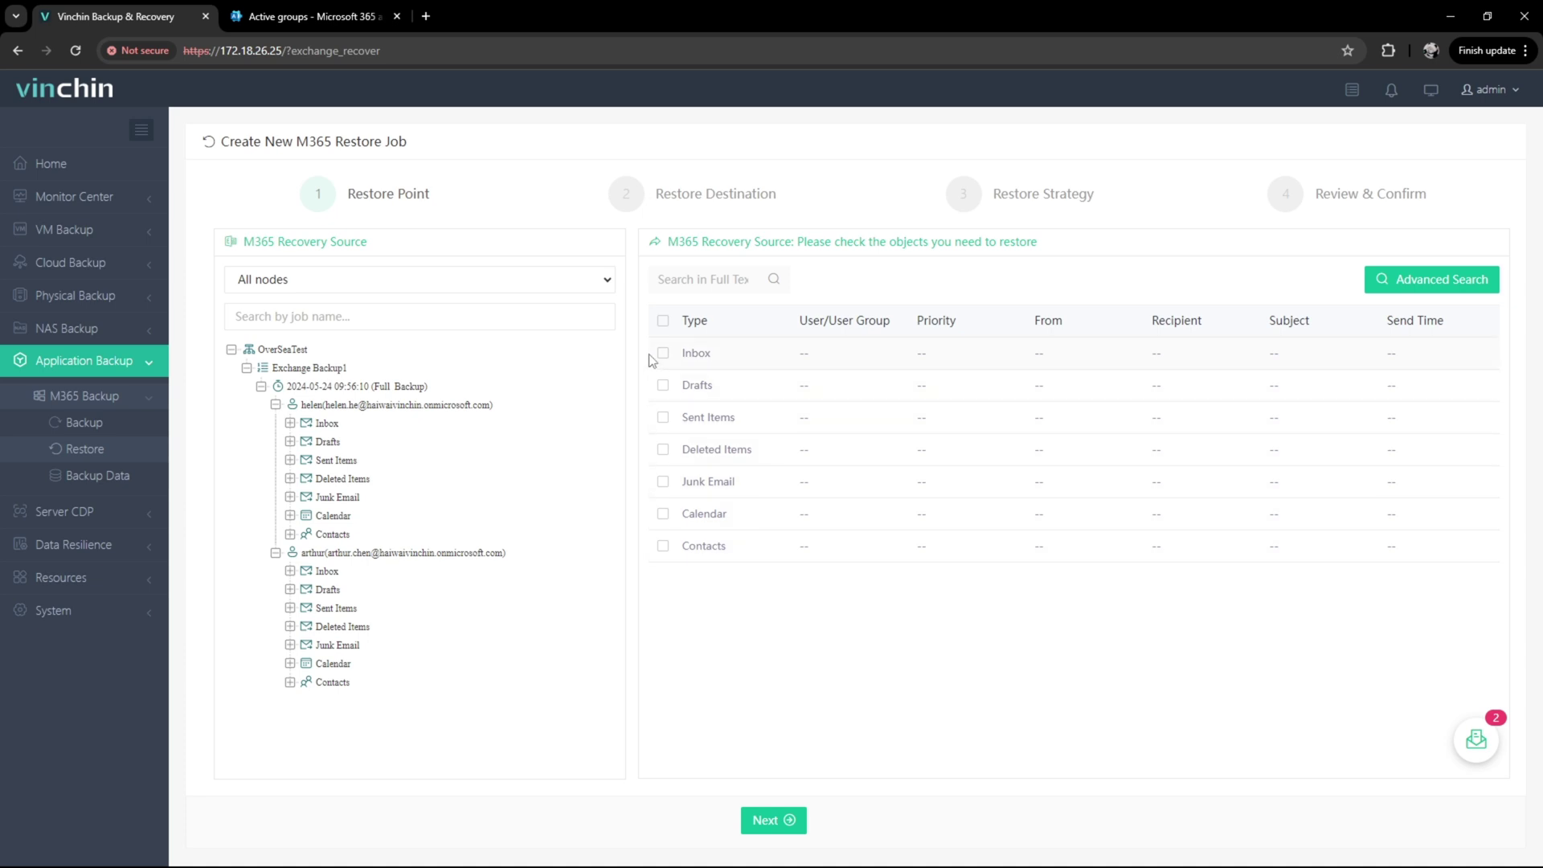
Add all of the second user's mailbox folders to the recovery source, viewing the advanced search criteria without applying any.
click(662, 322)
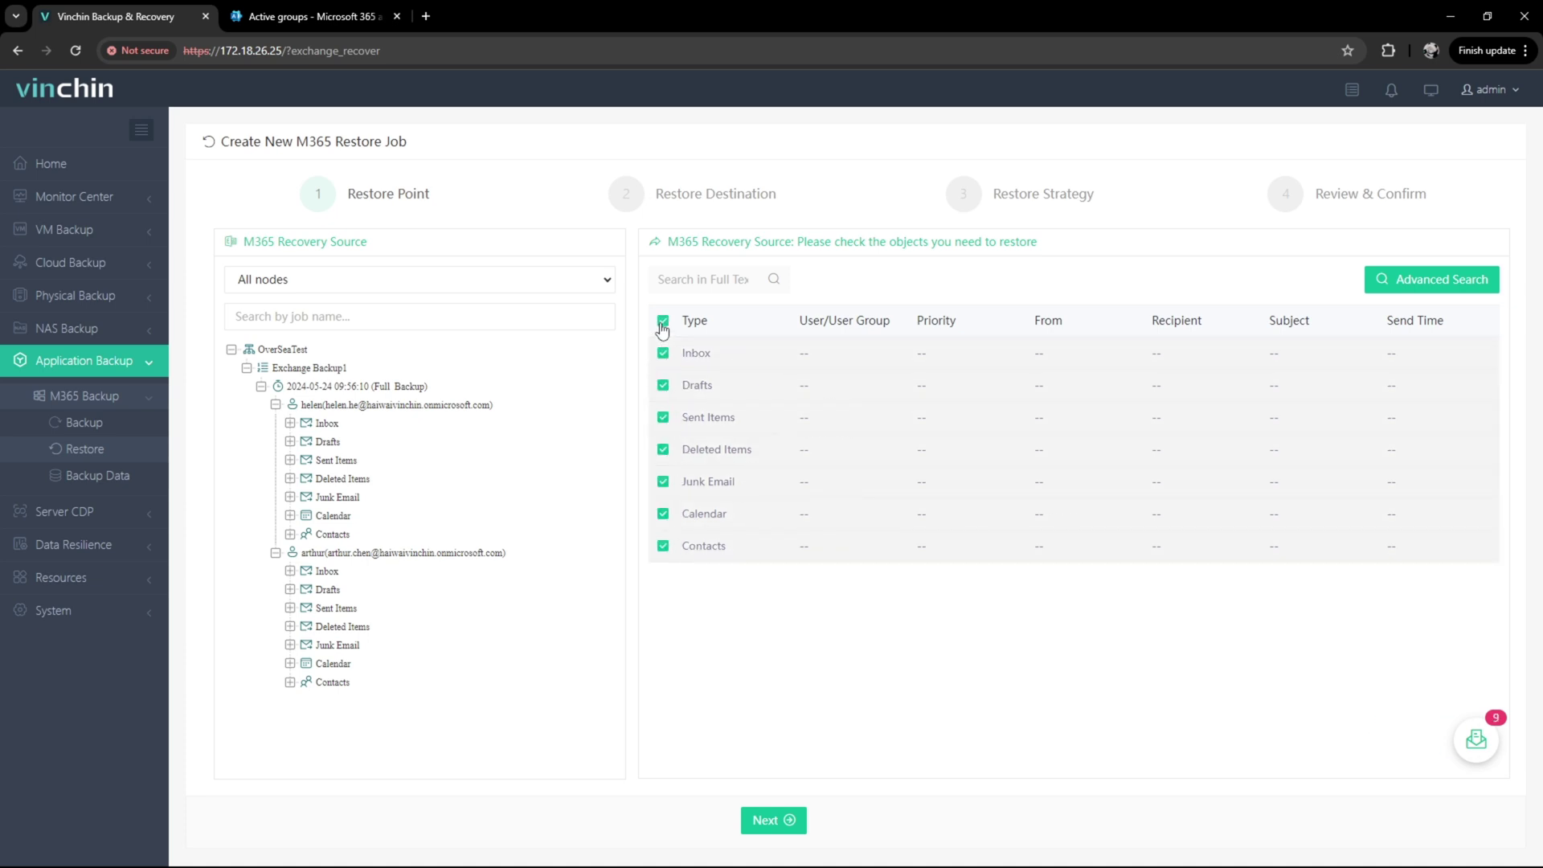
click(1396, 290)
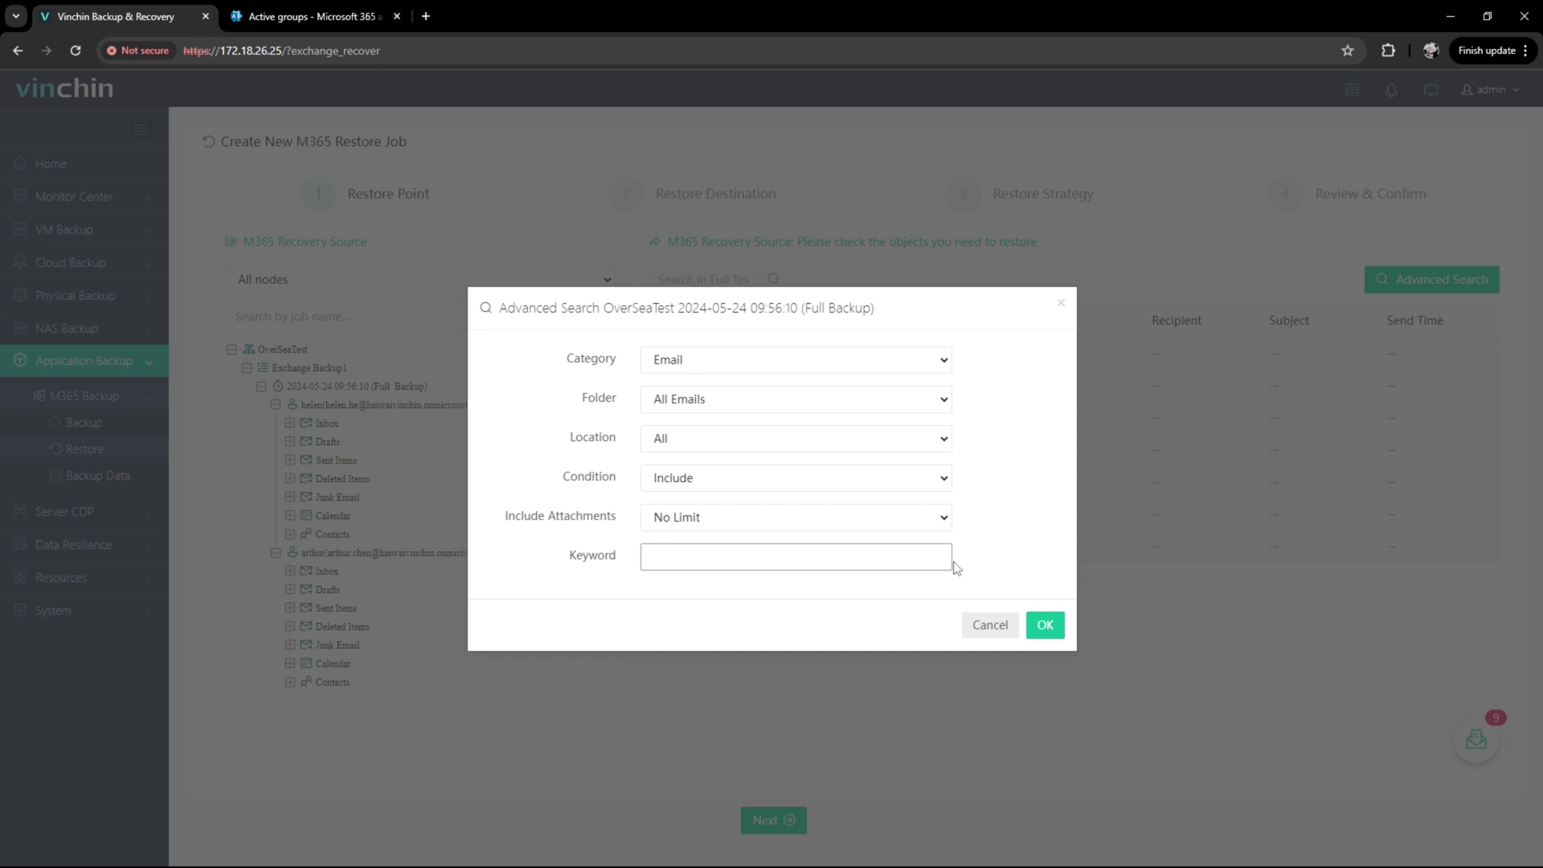
click(988, 625)
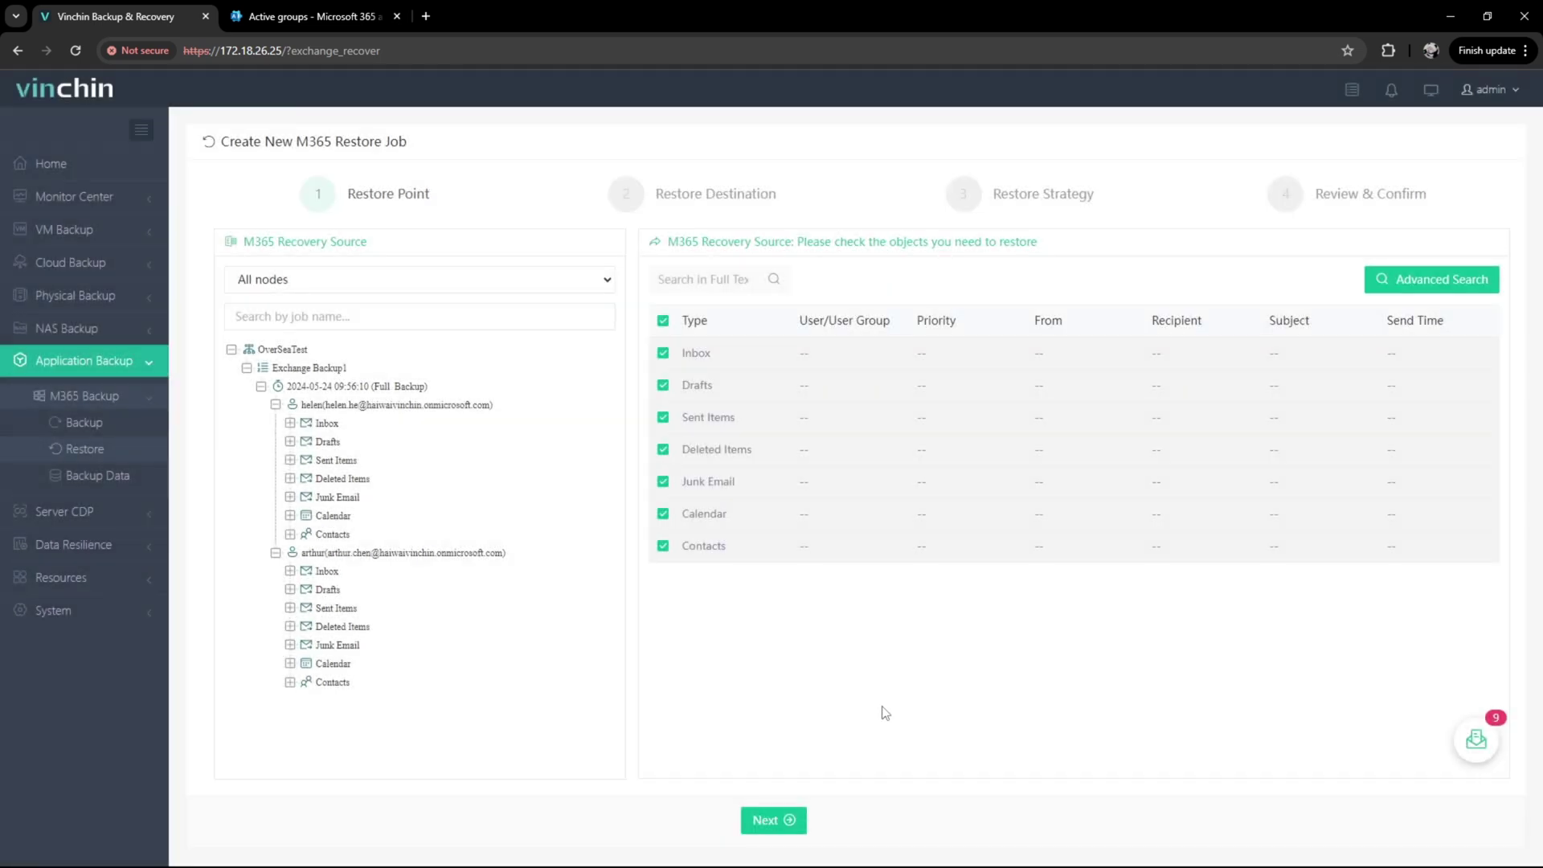
click(775, 822)
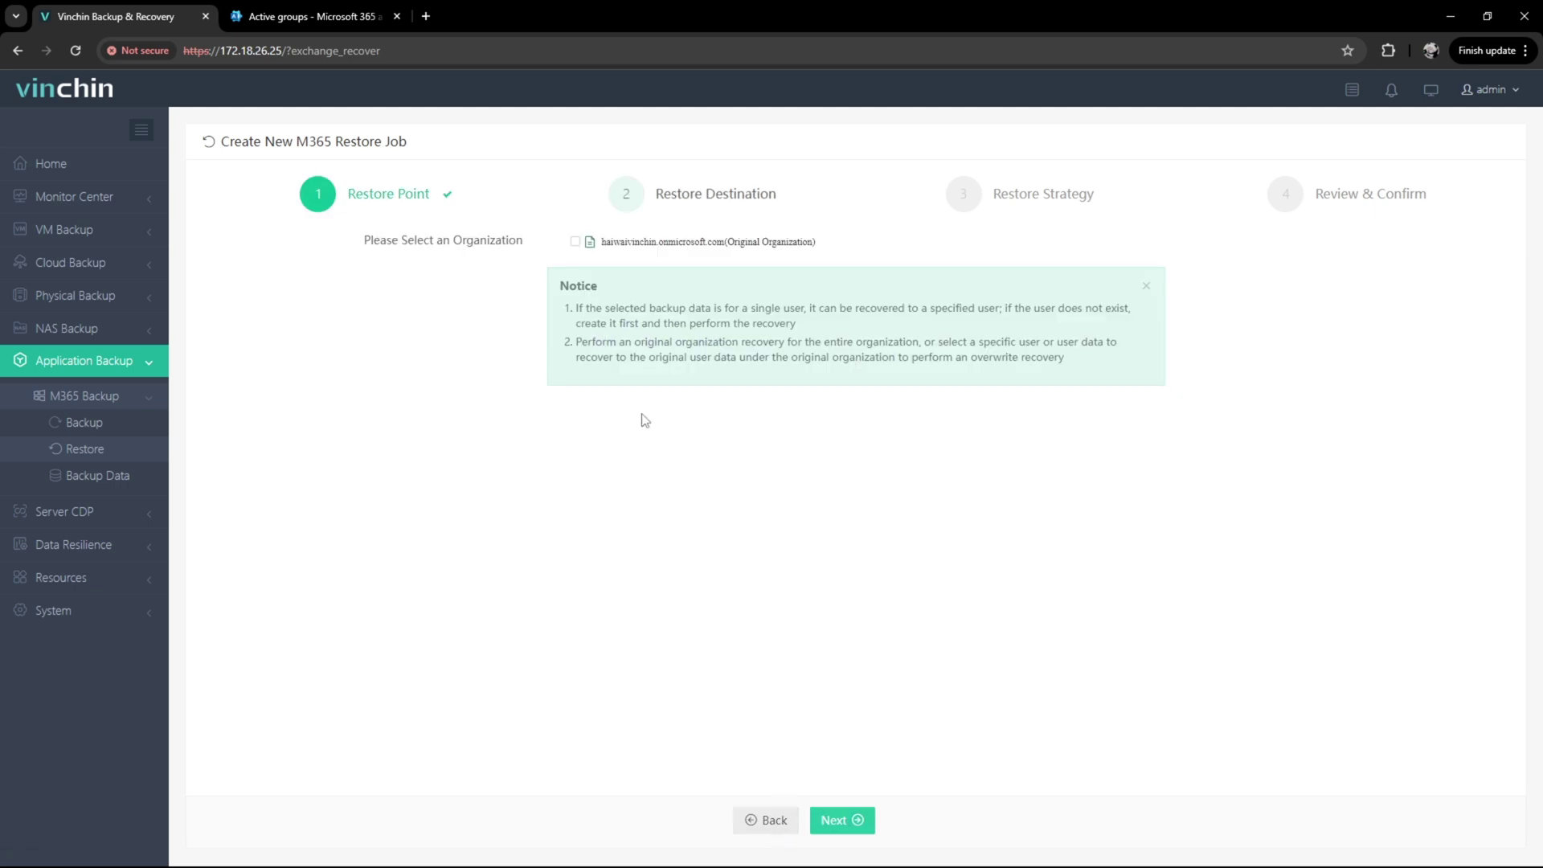
Set the restore destination to the original organization with Overwrite Recovery as the recovery method.
click(576, 242)
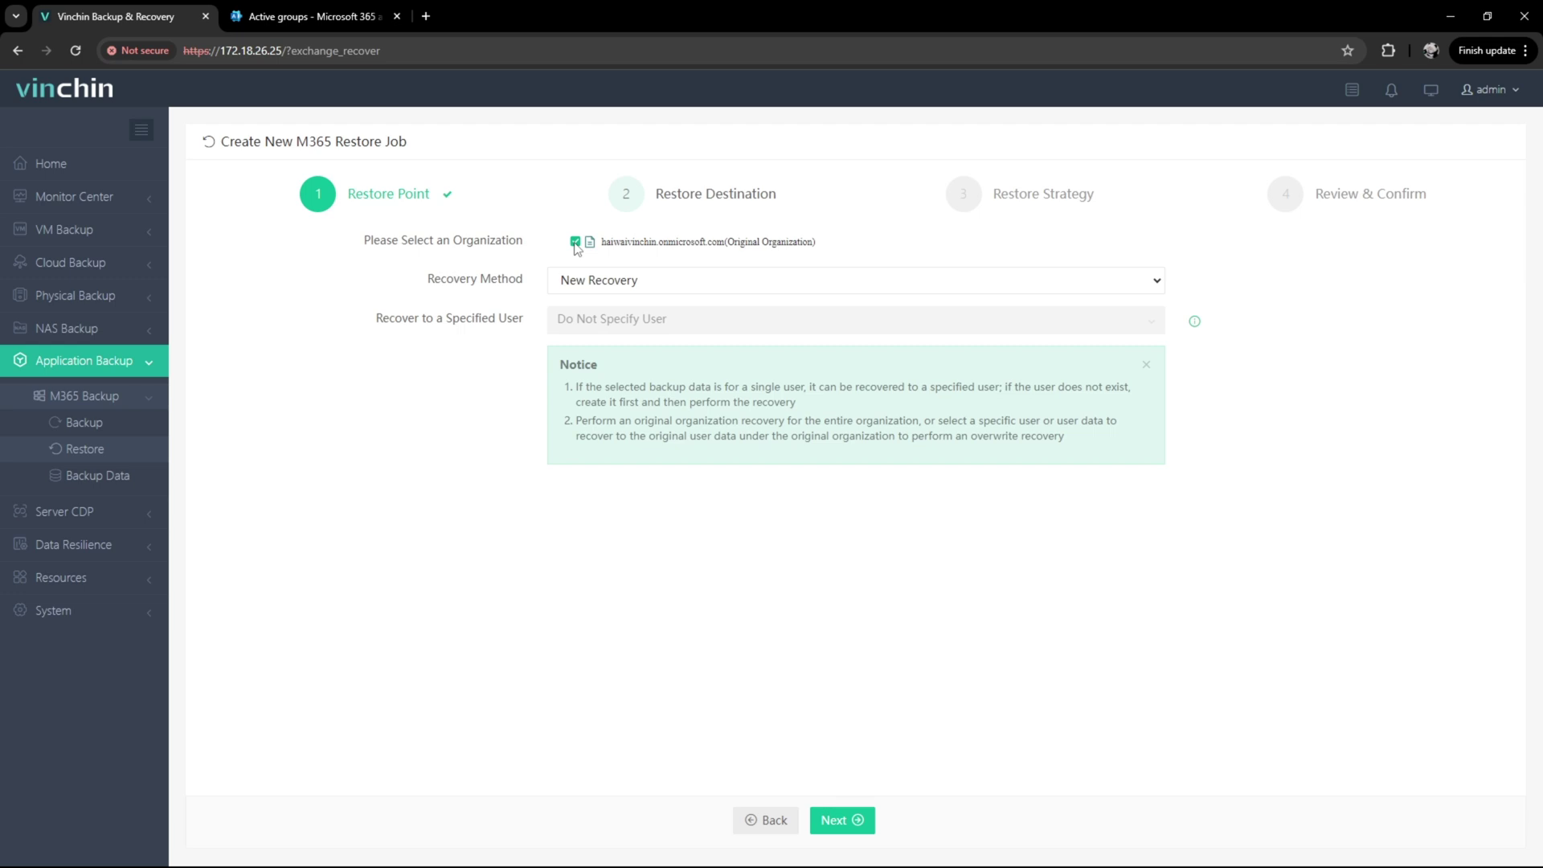
click(1137, 285)
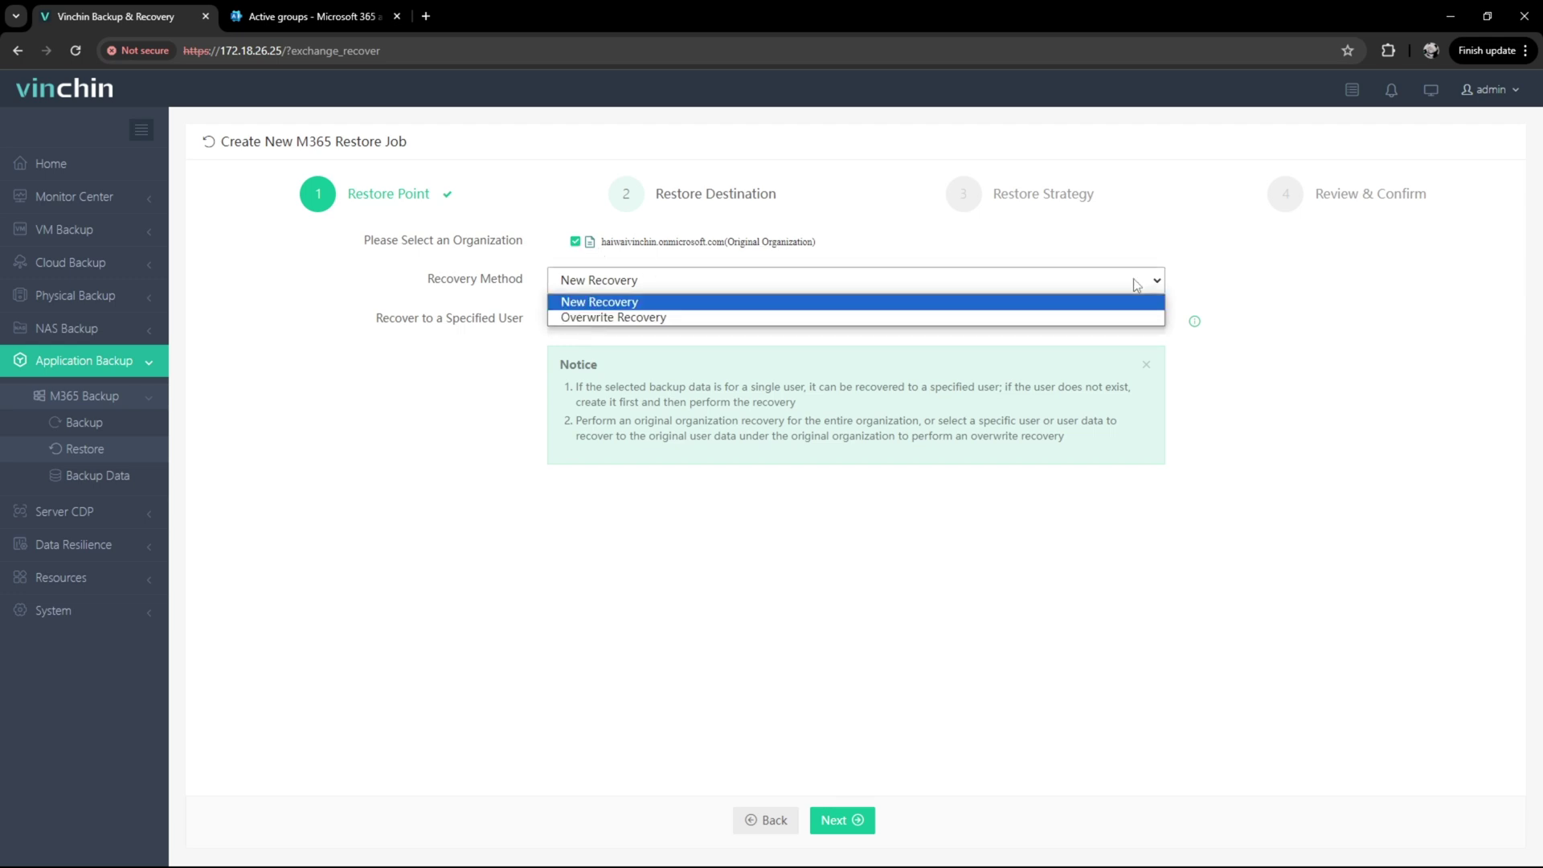
click(1129, 319)
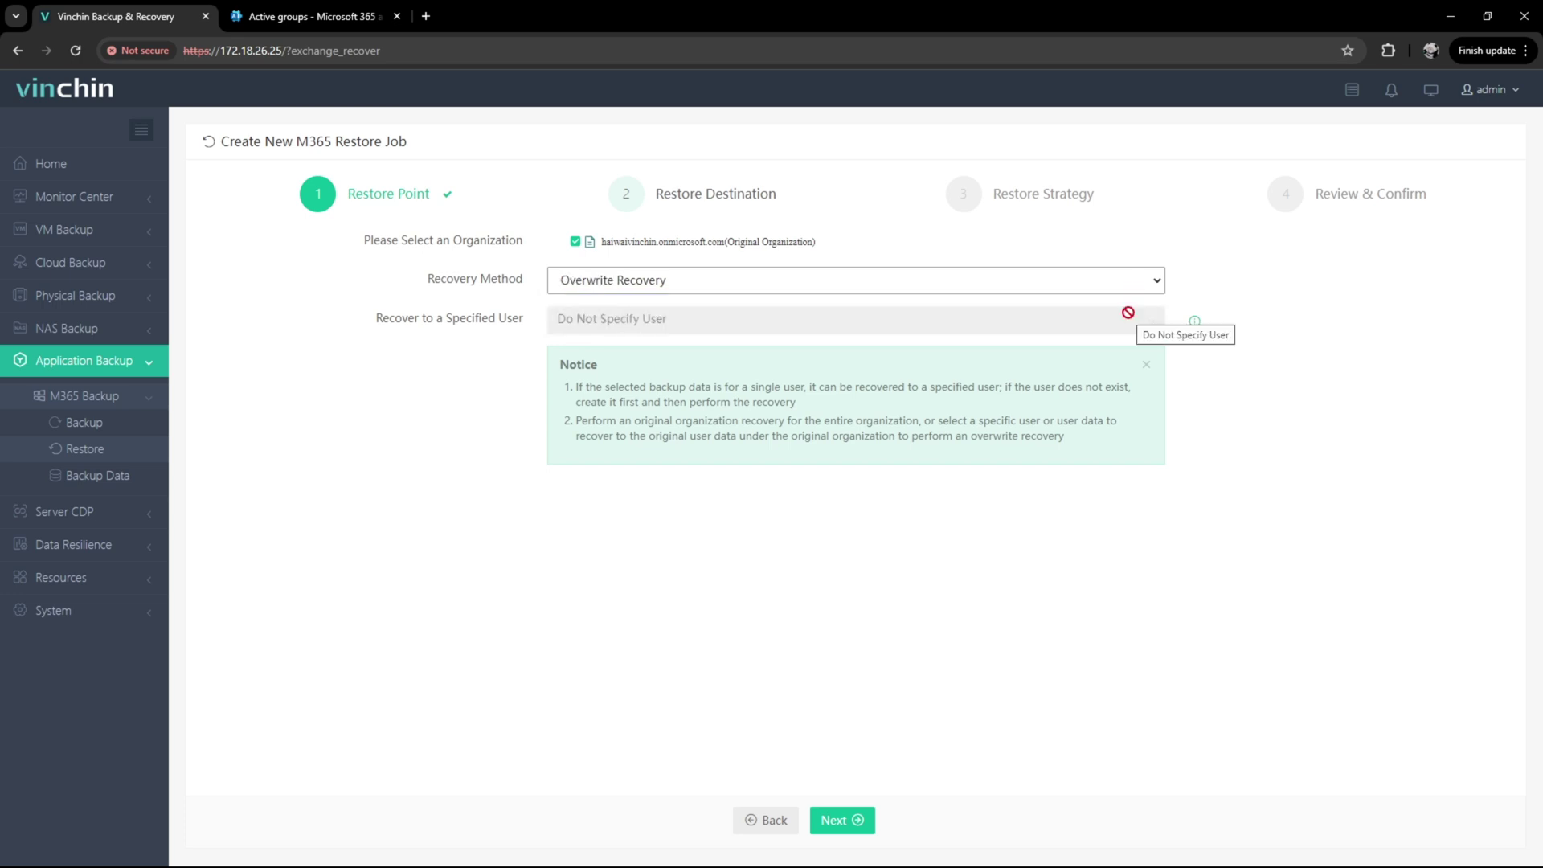
click(858, 821)
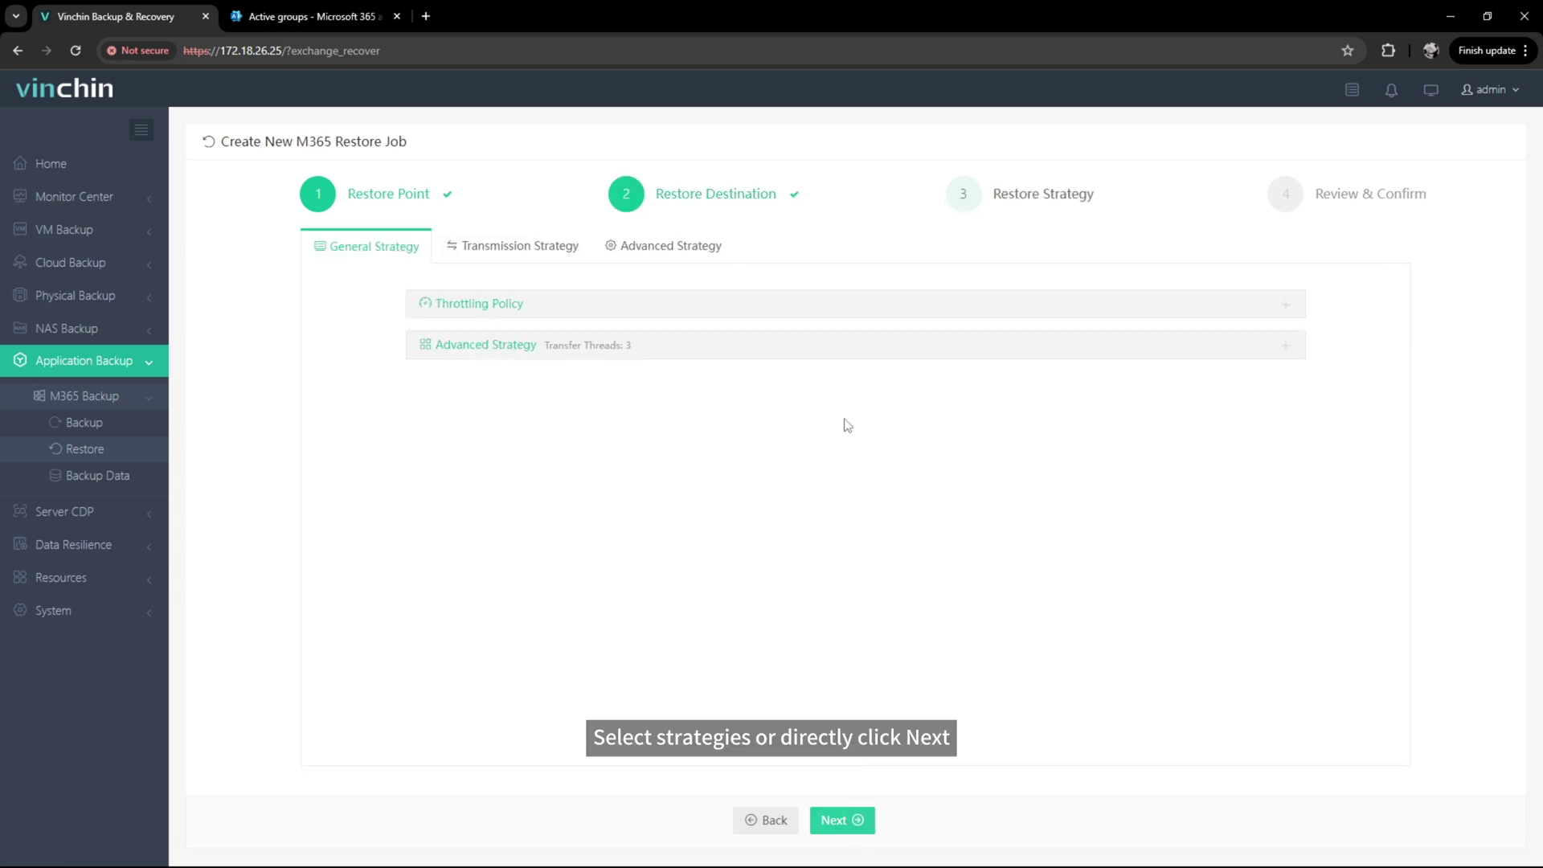
Examine the restore job's throttling policy, transfer threads, transmission strategy and auto-retry settings.
click(860, 315)
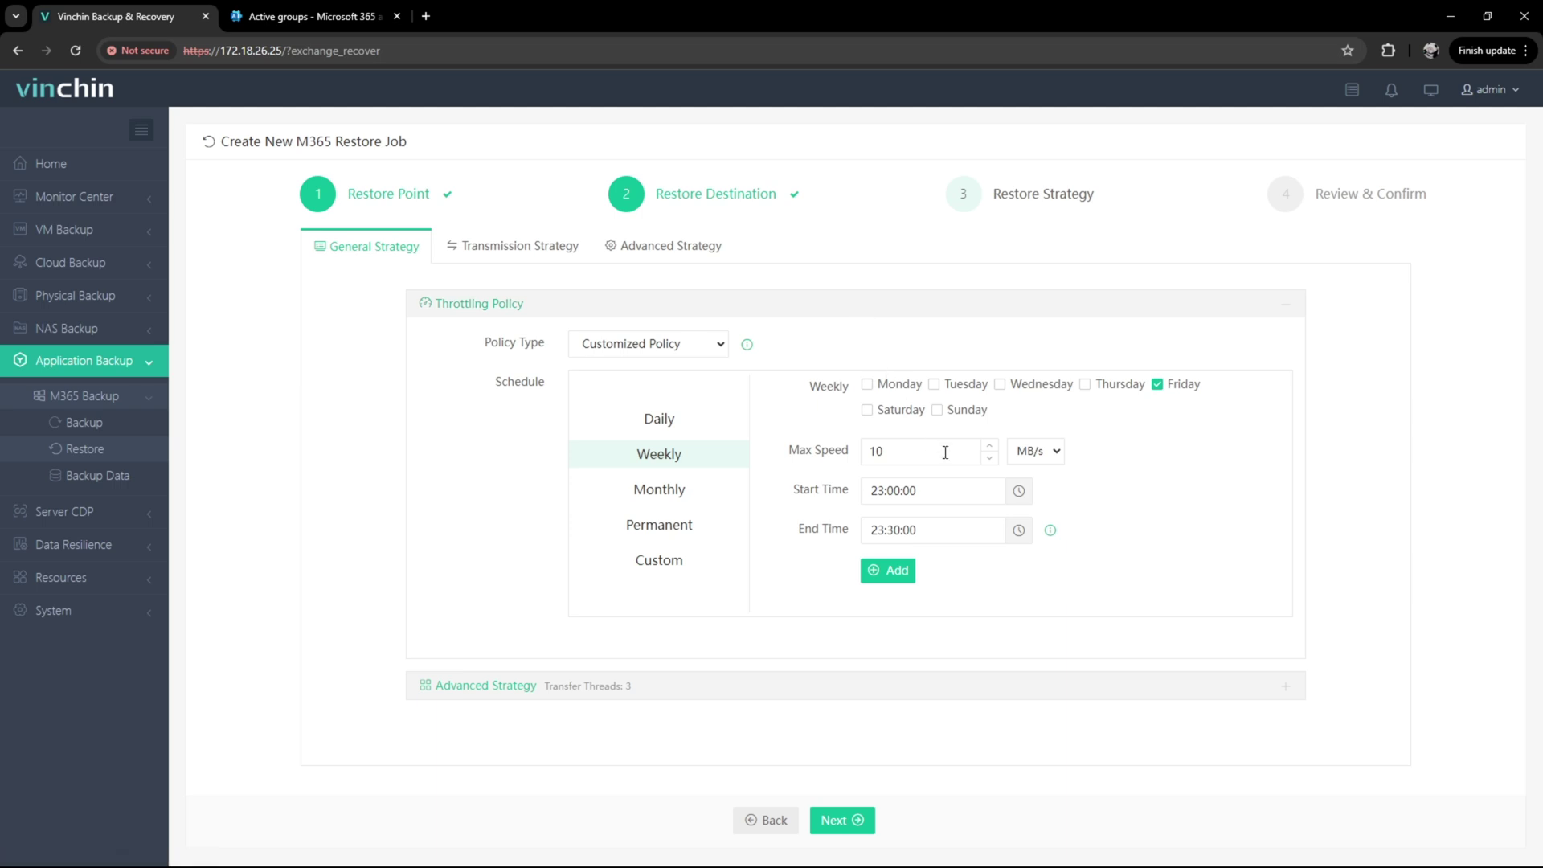
click(1133, 311)
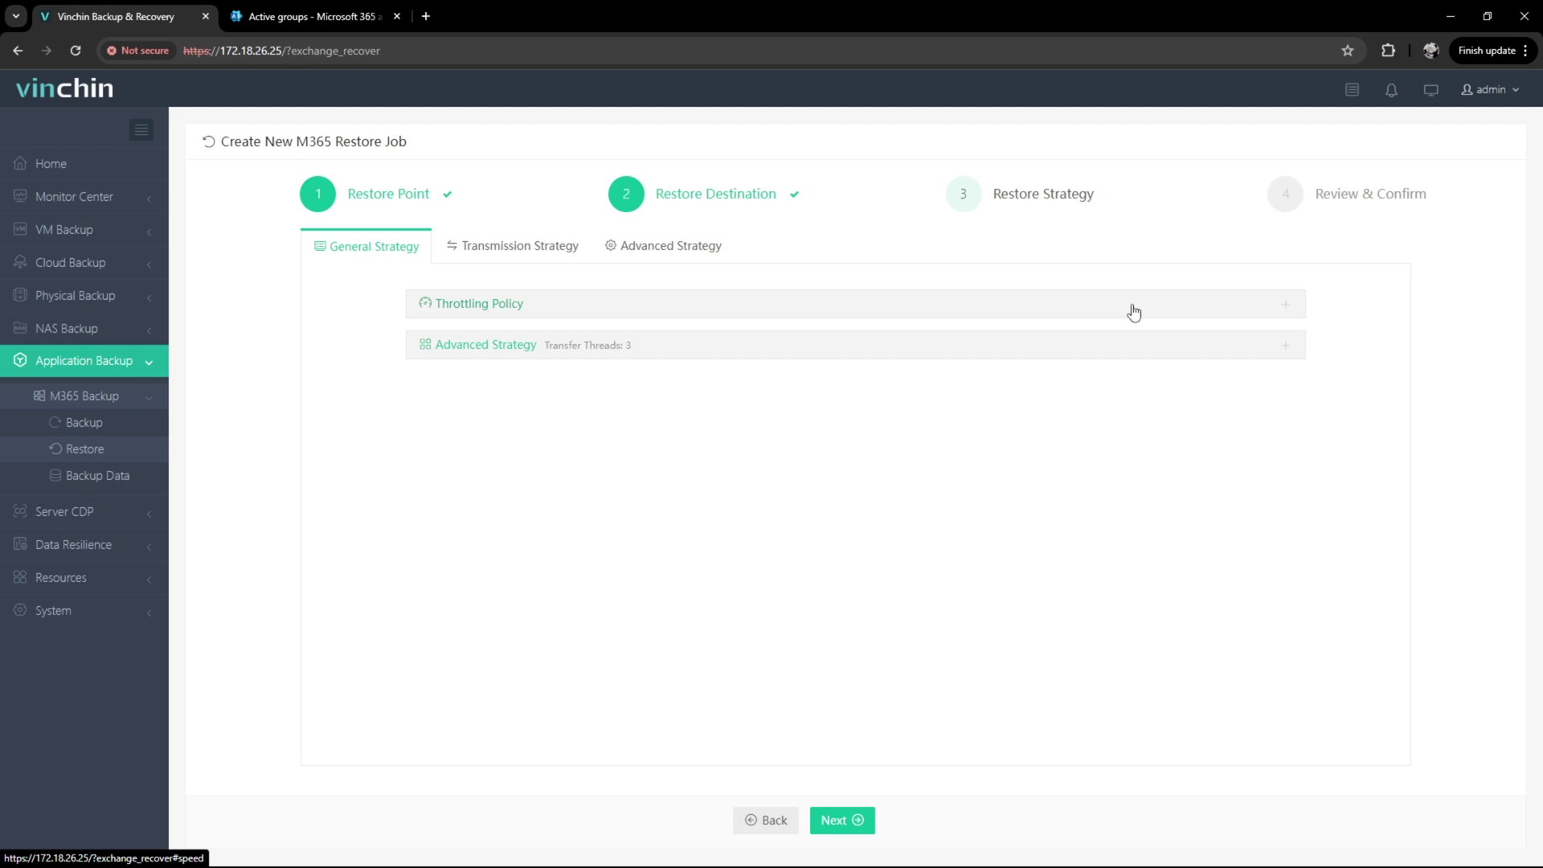
click(1136, 353)
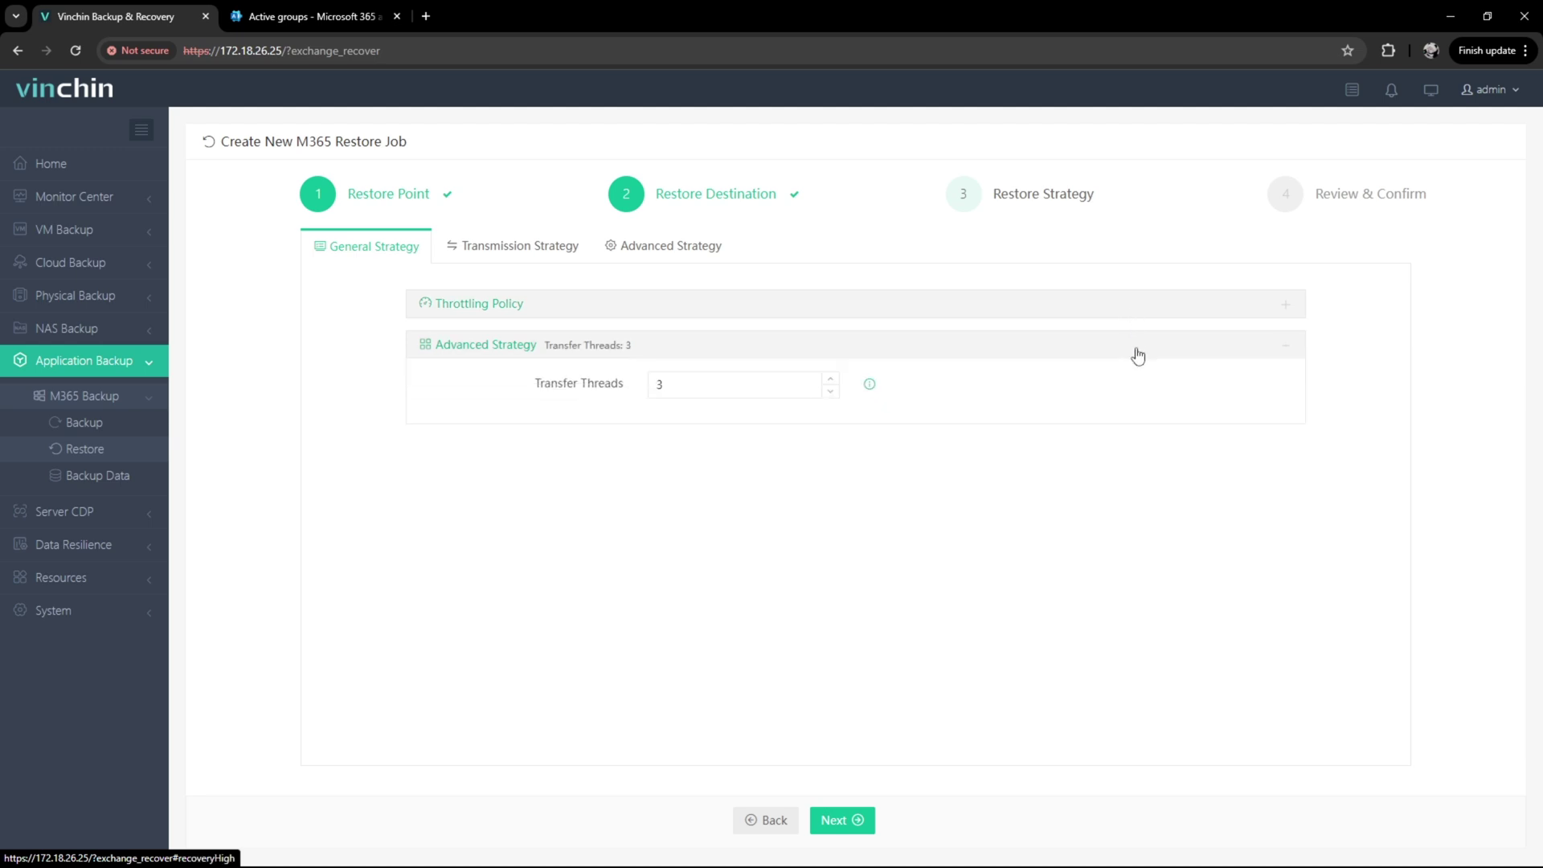
click(564, 252)
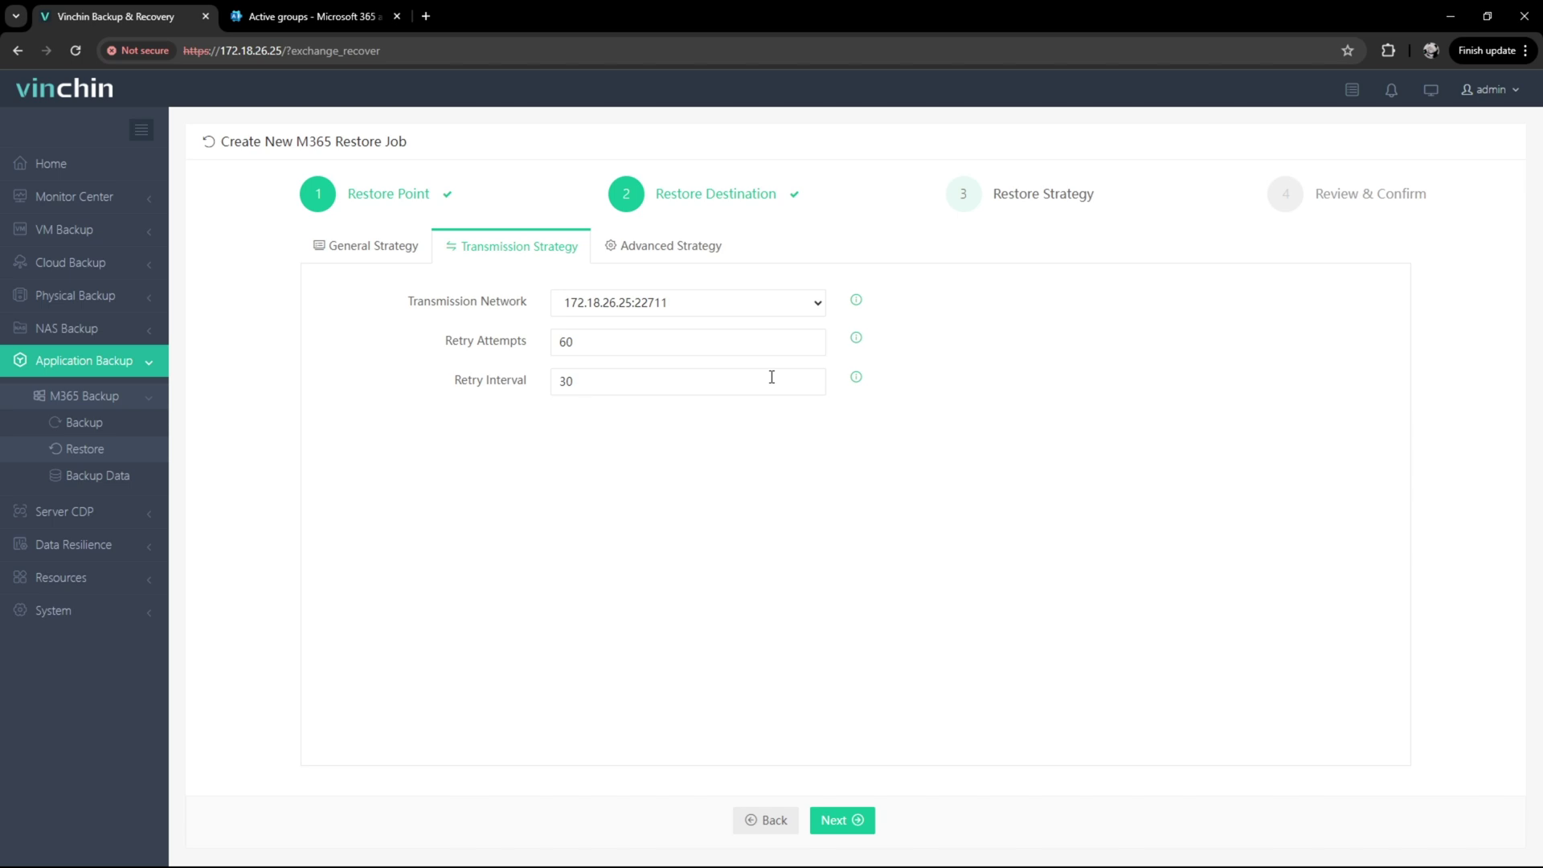
click(717, 255)
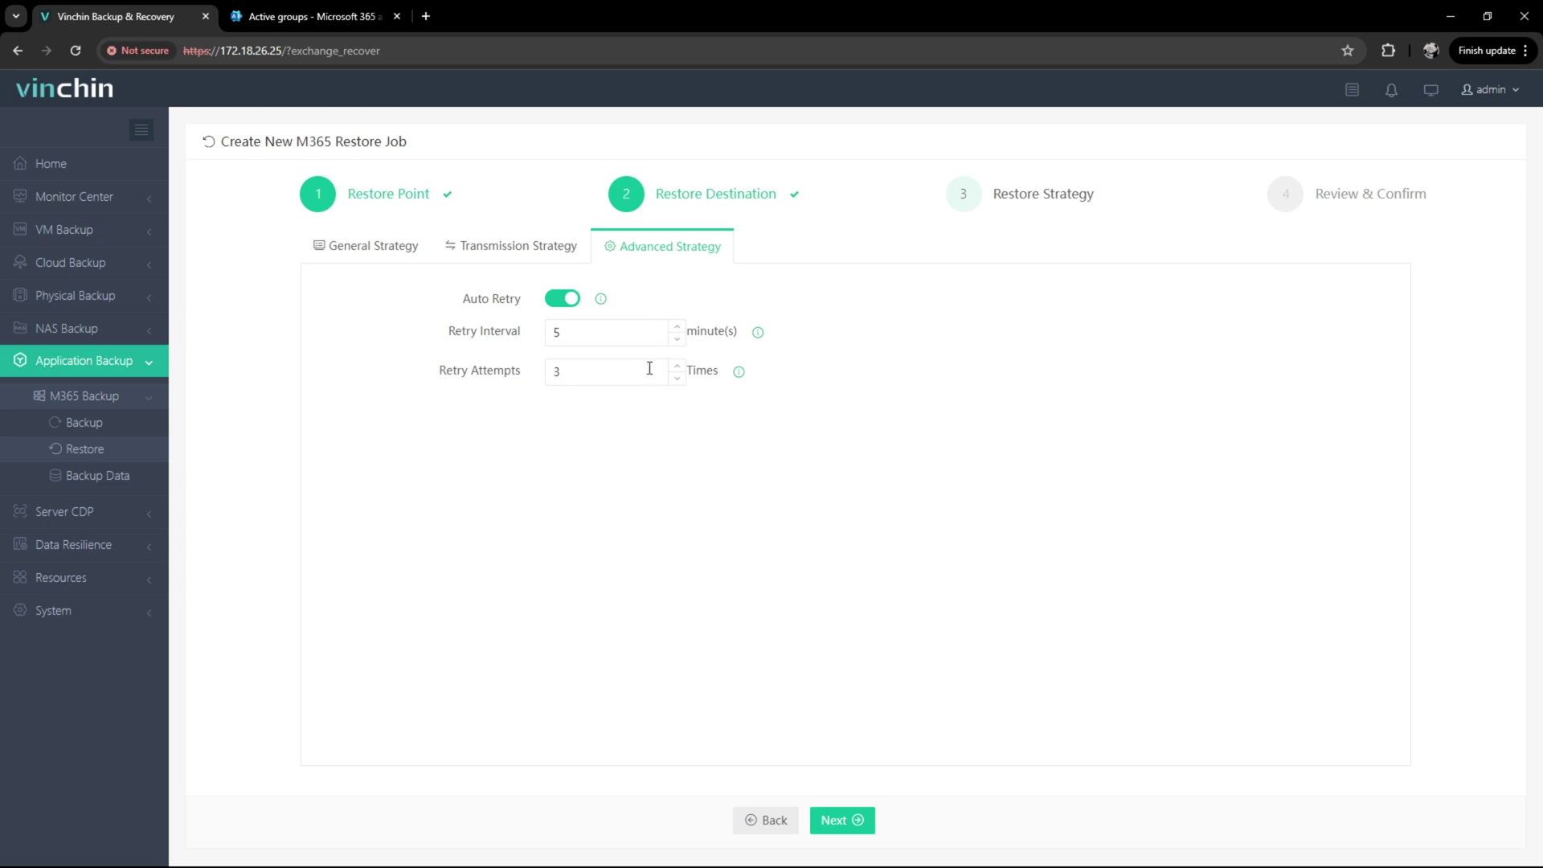
Accept the restore strategies, submit the job as Exchange Restore1 and open its job details.
click(842, 821)
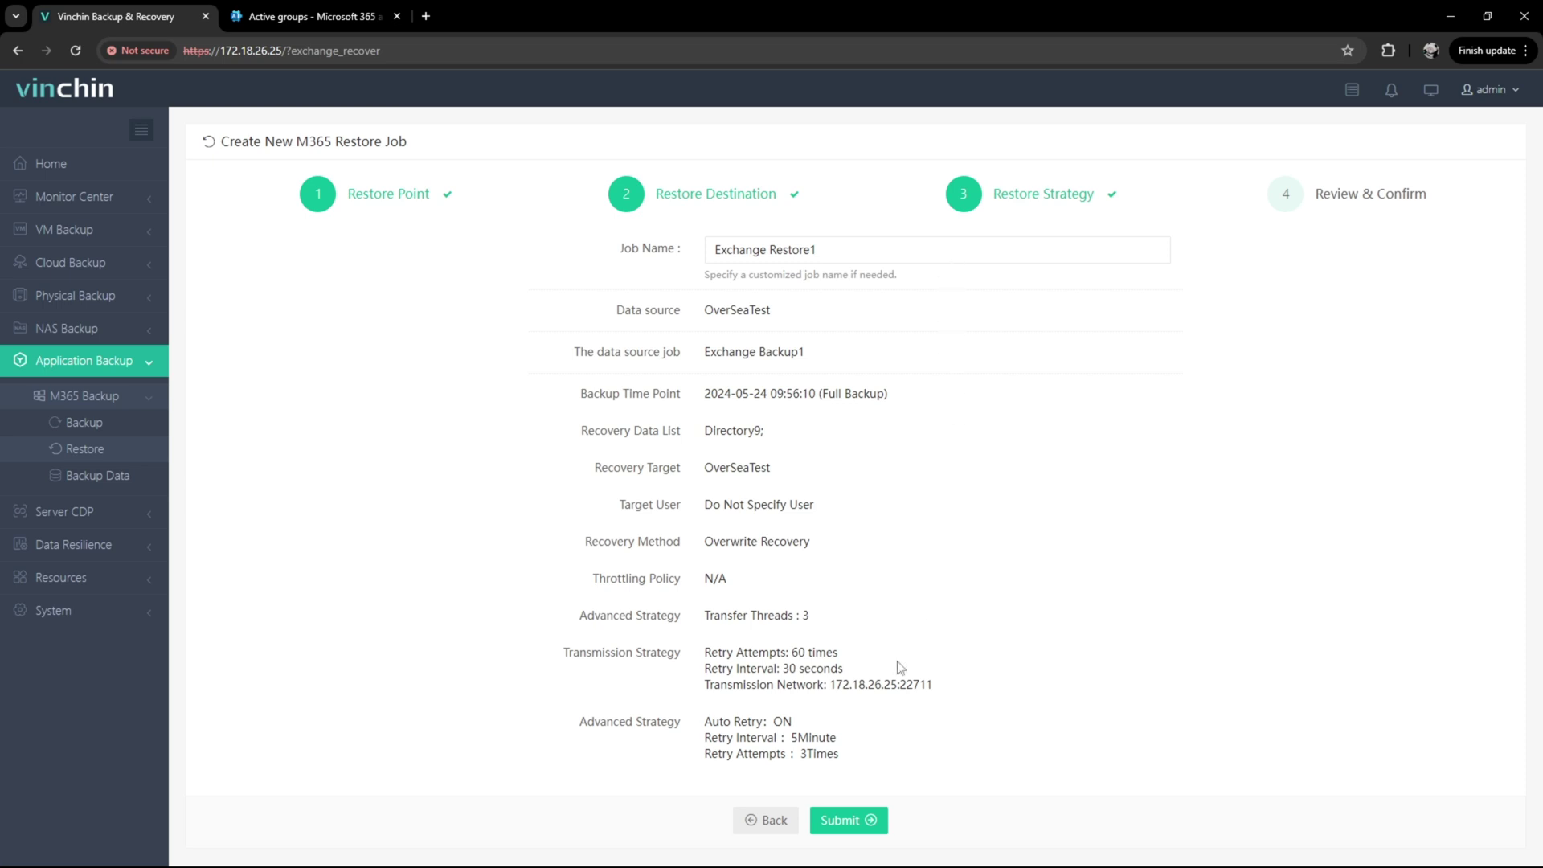
click(866, 821)
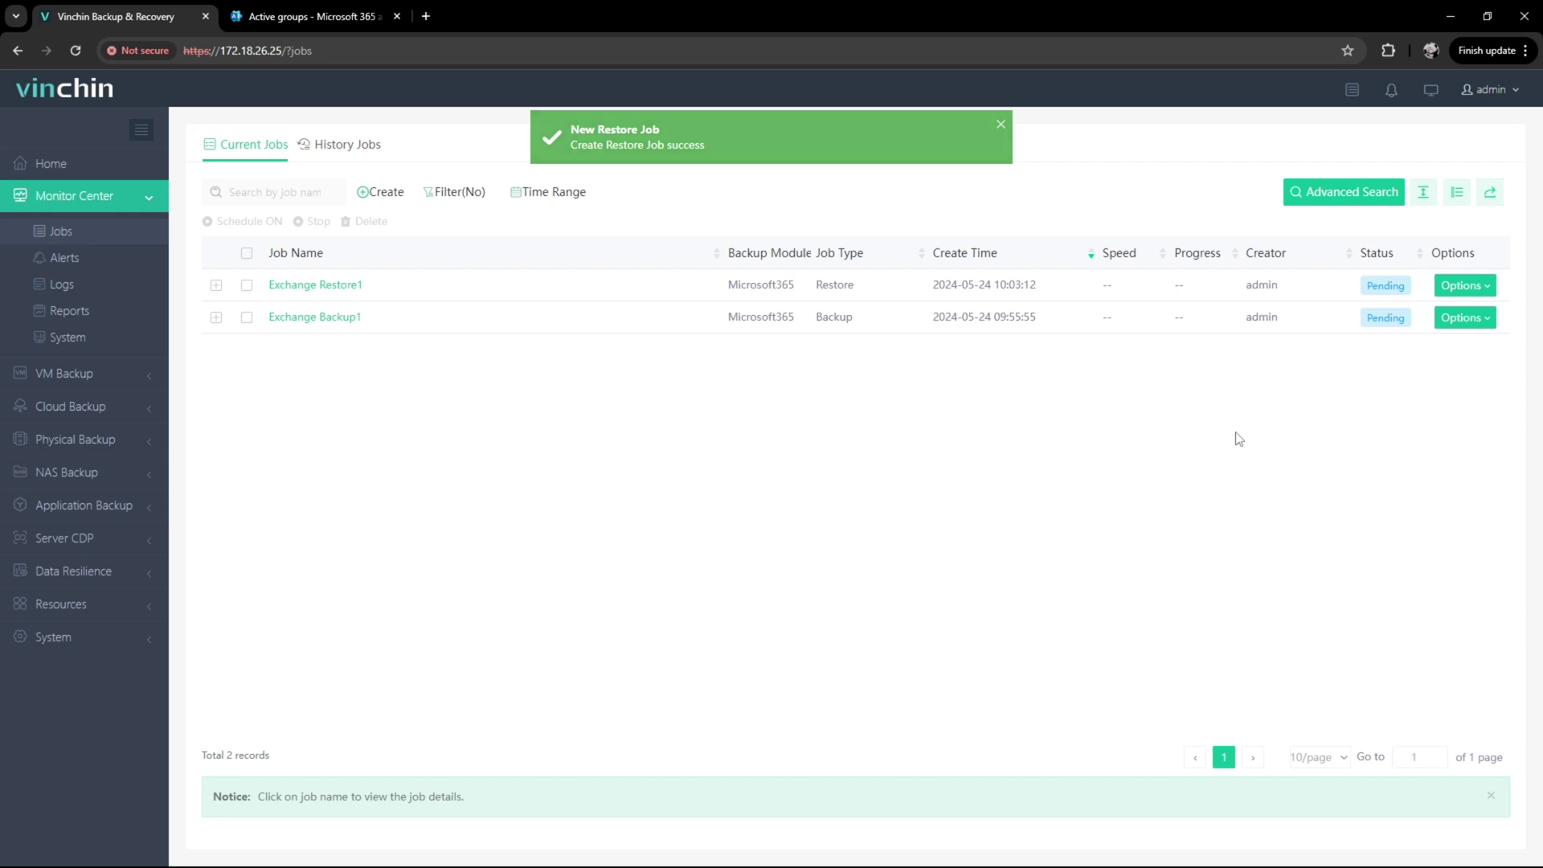
click(348, 287)
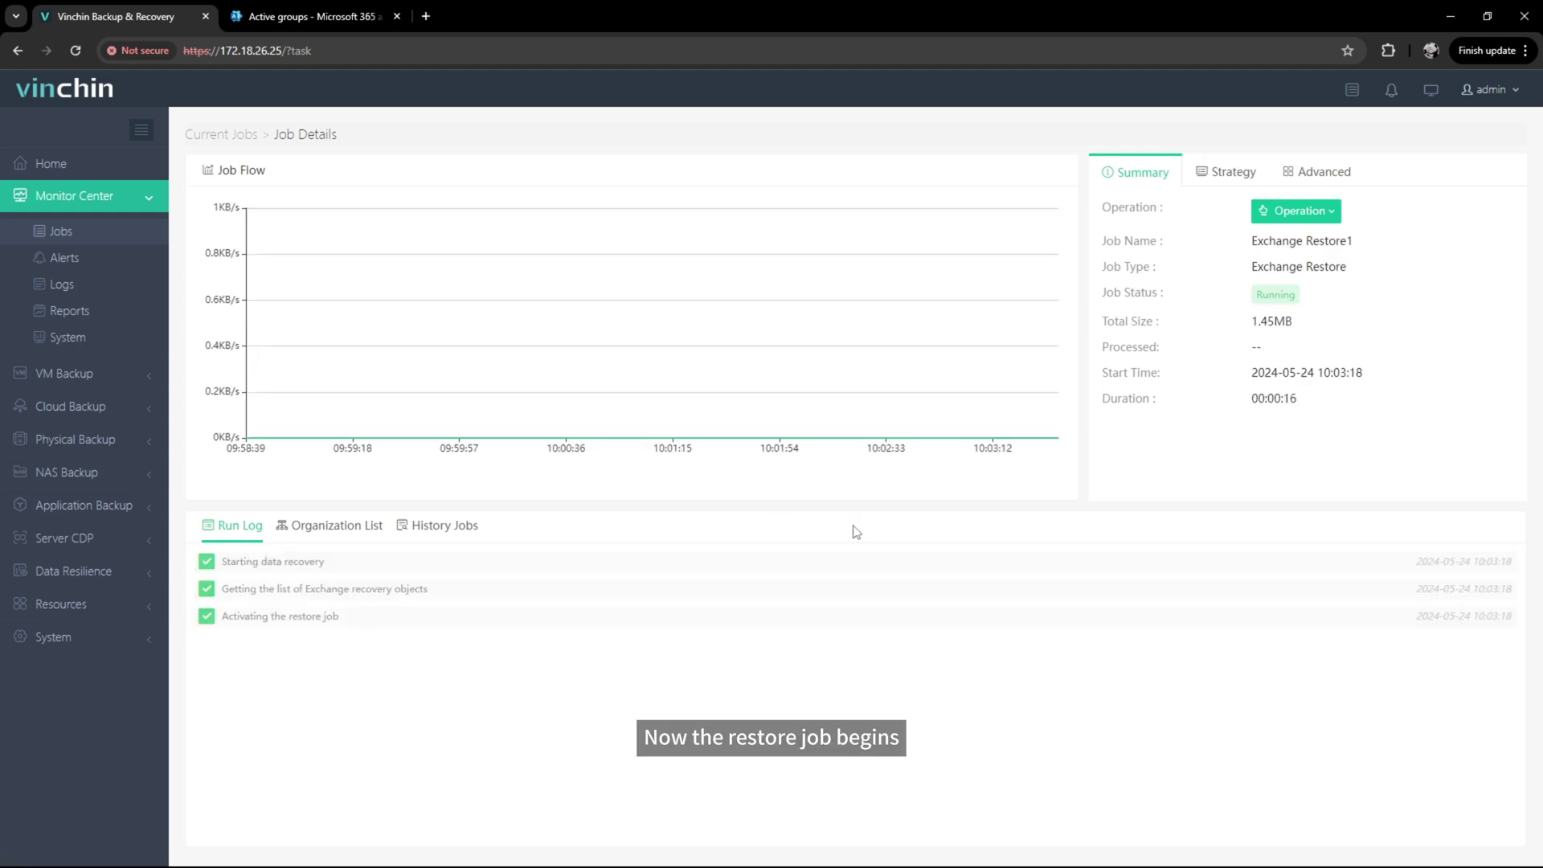